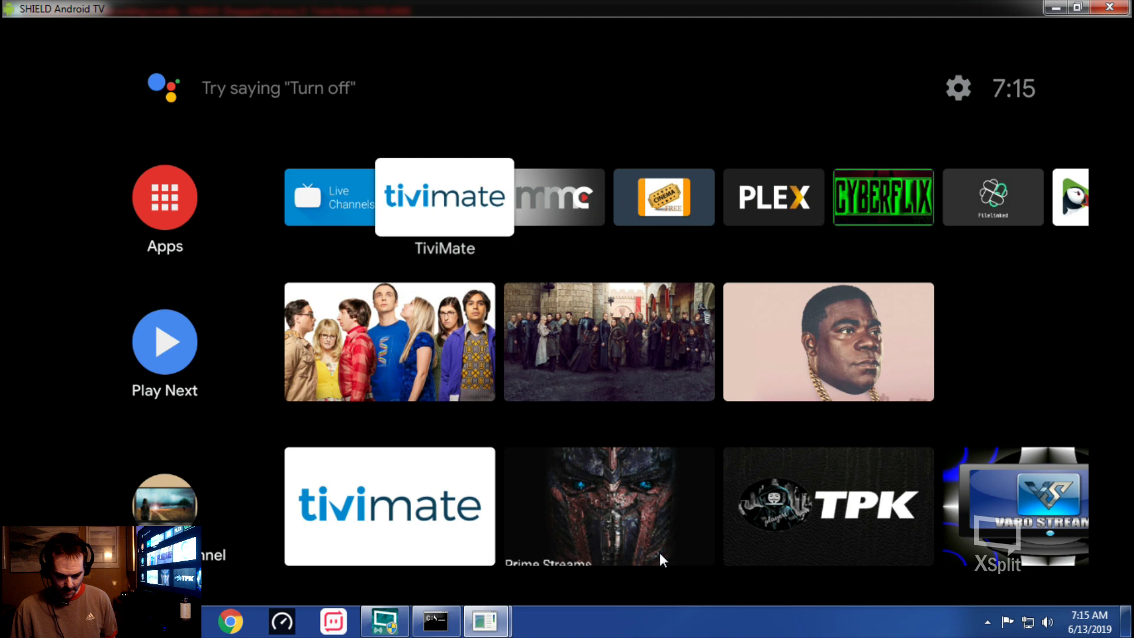
Open the Apps section of the device settings from the home screen.
{"action": "key", "text": "Right"}
{"action": "key", "text": "Up"}
{"action": "key", "text": "Right"}
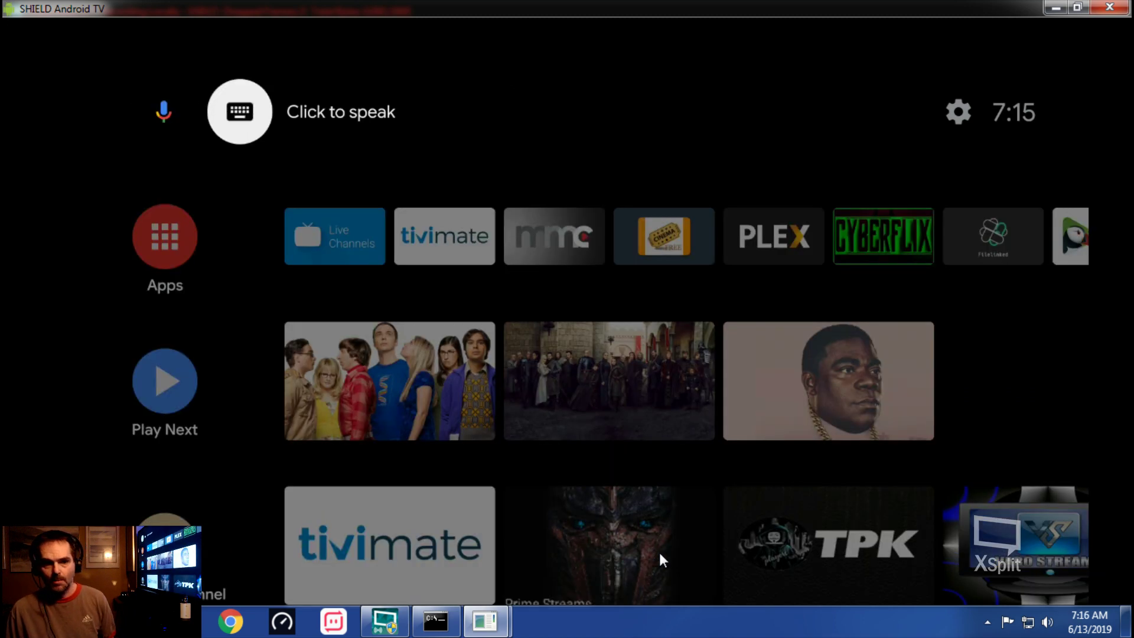
{"action": "key", "text": "Right"}
{"action": "key", "text": "Return"}
{"action": "key", "text": "Down"}
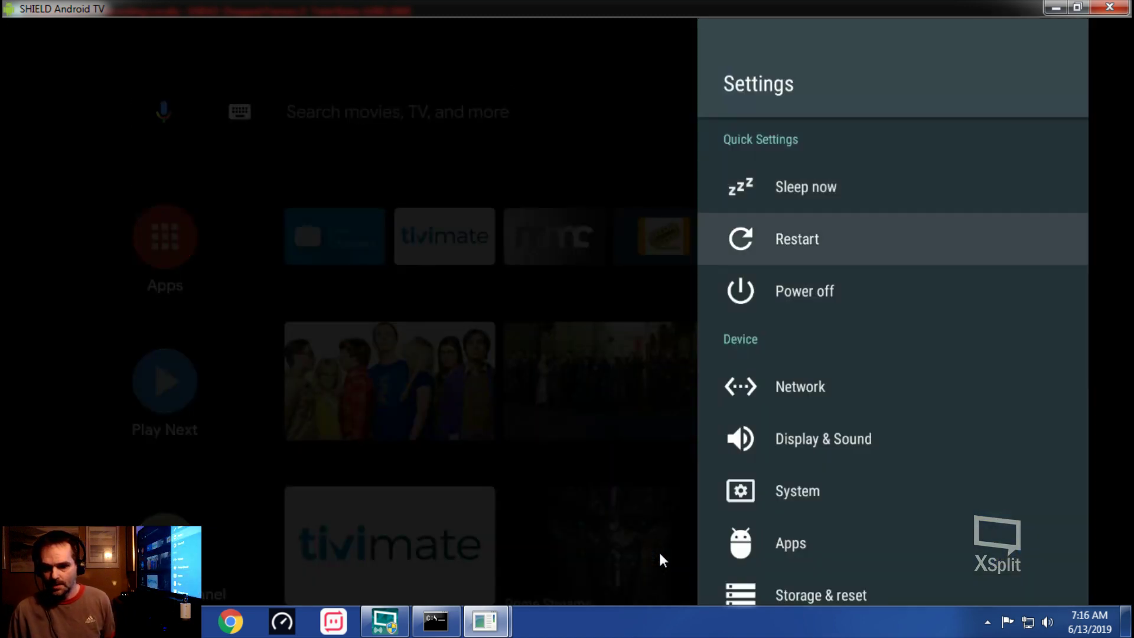
{"action": "key", "text": "Down"}
{"action": "key", "text": "Down"}
{"action": "key", "text": "Down"}
{"action": "key", "text": "Down"}
{"action": "key", "text": "Down"}
{"action": "key", "text": "Return"}
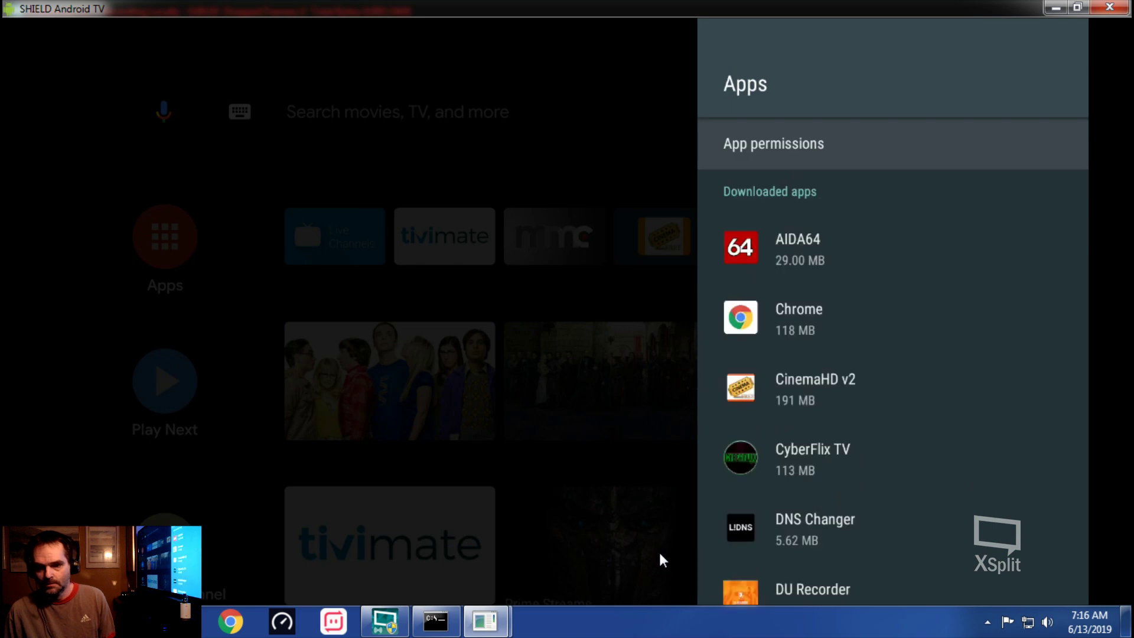
Find DNS Changer among the downloaded apps, then return to the favorites row on the home screen.
{"action": "key", "text": "Down"}
{"action": "key", "text": "Down"}
{"action": "key", "text": "Down"}
{"action": "key", "text": "Down"}
{"action": "key", "text": "Down"}
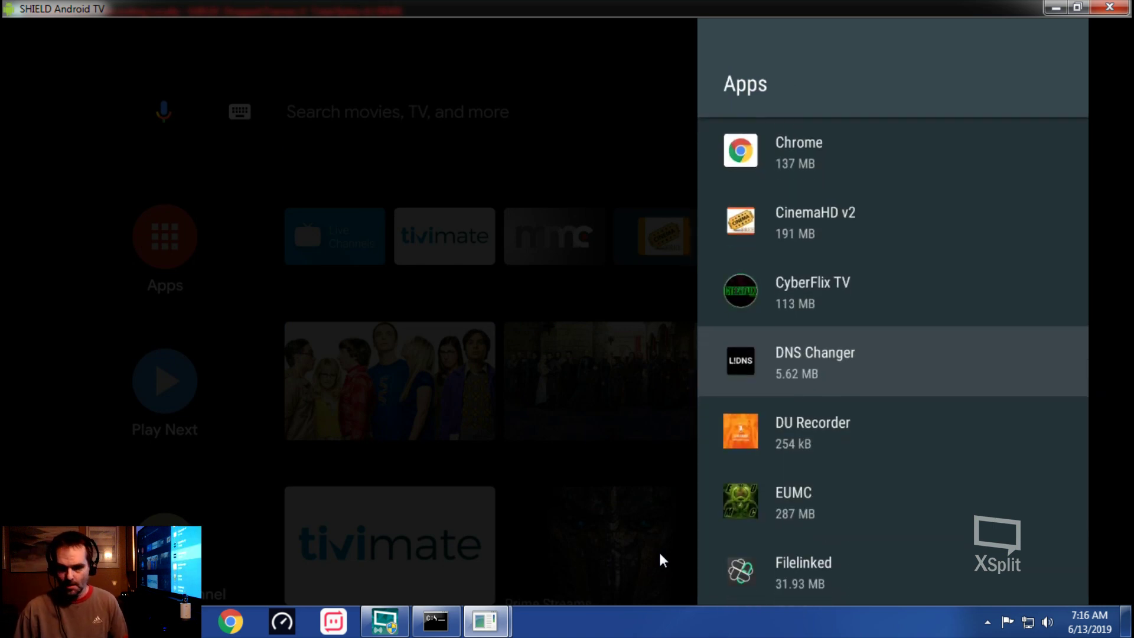
{"action": "key", "text": "Escape"}
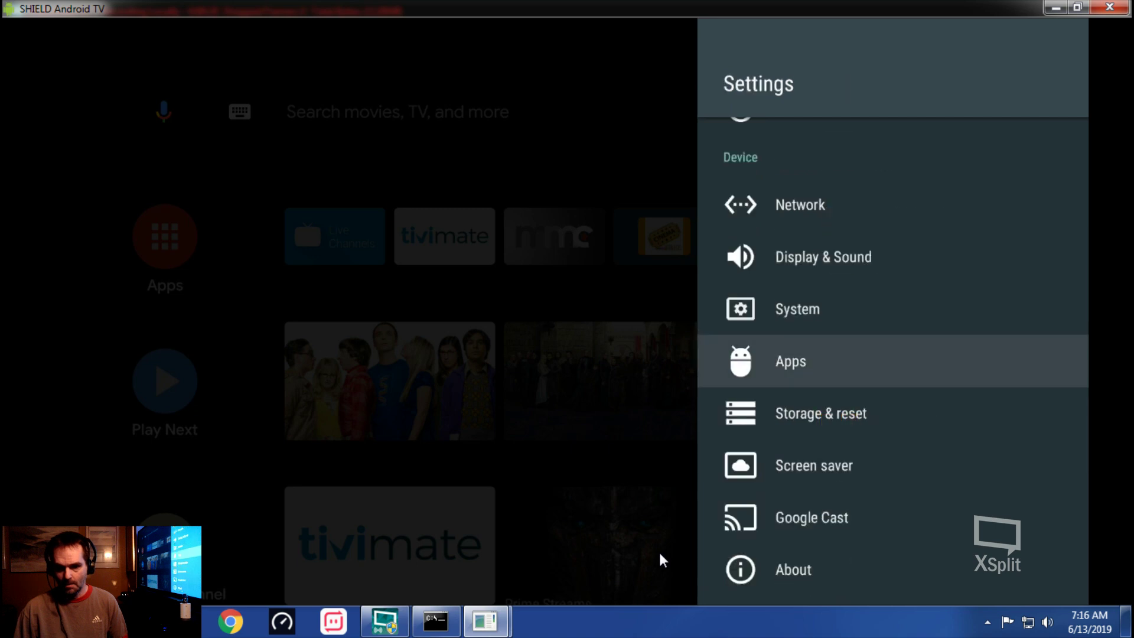
{"action": "key", "text": "Escape"}
{"action": "key", "text": "Down"}
{"action": "key", "text": "Right"}
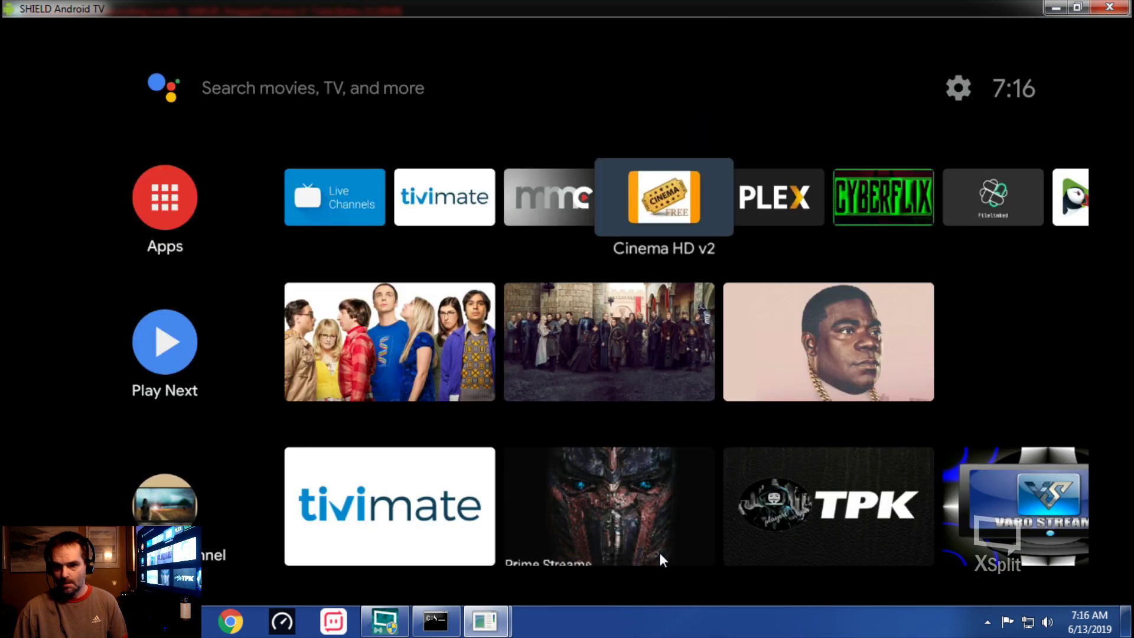
Go to the end of the favorites row and open the list for adding an app to favorites.
{"action": "key", "text": "Right"}
{"action": "key", "text": "Right"}
{"action": "key", "text": "Right"}
{"action": "key", "text": "Right"}
{"action": "key", "text": "Right"}
{"action": "key", "text": "Right"}
{"action": "key", "text": "Right"}
{"action": "key", "text": "Right"}
{"action": "key", "text": "Right"}
{"action": "key", "text": "Right"}
{"action": "key", "text": "Right"}
{"action": "key", "text": "Right"}
{"action": "key", "text": "Right"}
{"action": "key", "text": "Right"}
{"action": "key", "text": "Right"}
{"action": "key", "text": "Right"}
{"action": "key", "text": "Right"}
{"action": "key", "text": "Right"}
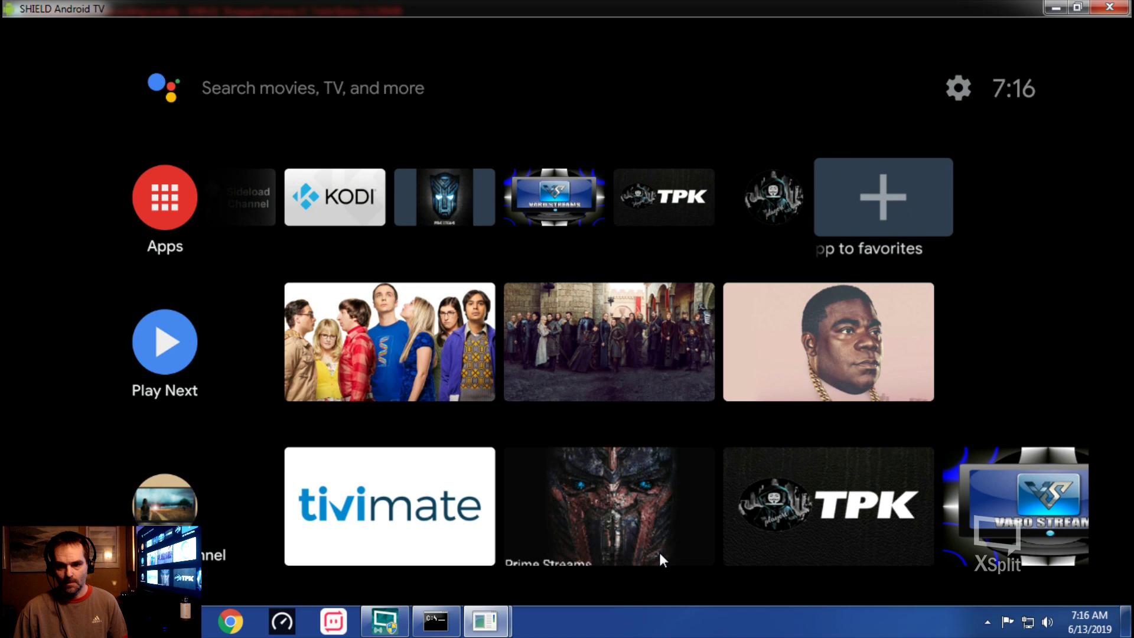
{"action": "key", "text": "Return"}
Check the list of apps that can be added to favorites for DNS Changer, then close it without adding any.
{"action": "key", "text": "Down"}
{"action": "key", "text": "Down"}
{"action": "key", "text": "Down"}
{"action": "key", "text": "Down"}
{"action": "key", "text": "Down"}
{"action": "key", "text": "Down"}
{"action": "key", "text": "Down"}
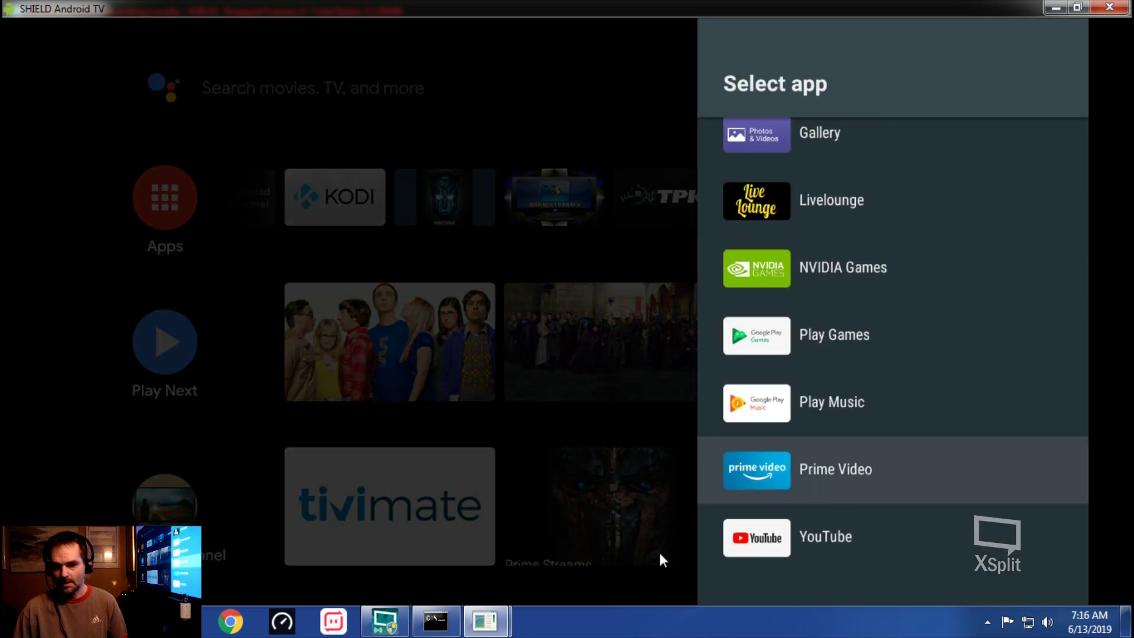
{"action": "key", "text": "Down"}
{"action": "key", "text": "Up"}
{"action": "key", "text": "Up"}
{"action": "key", "text": "Up"}
{"action": "key", "text": "Up"}
{"action": "key", "text": "Up"}
{"action": "key", "text": "Up"}
{"action": "key", "text": "Up"}
{"action": "key", "text": "Up"}
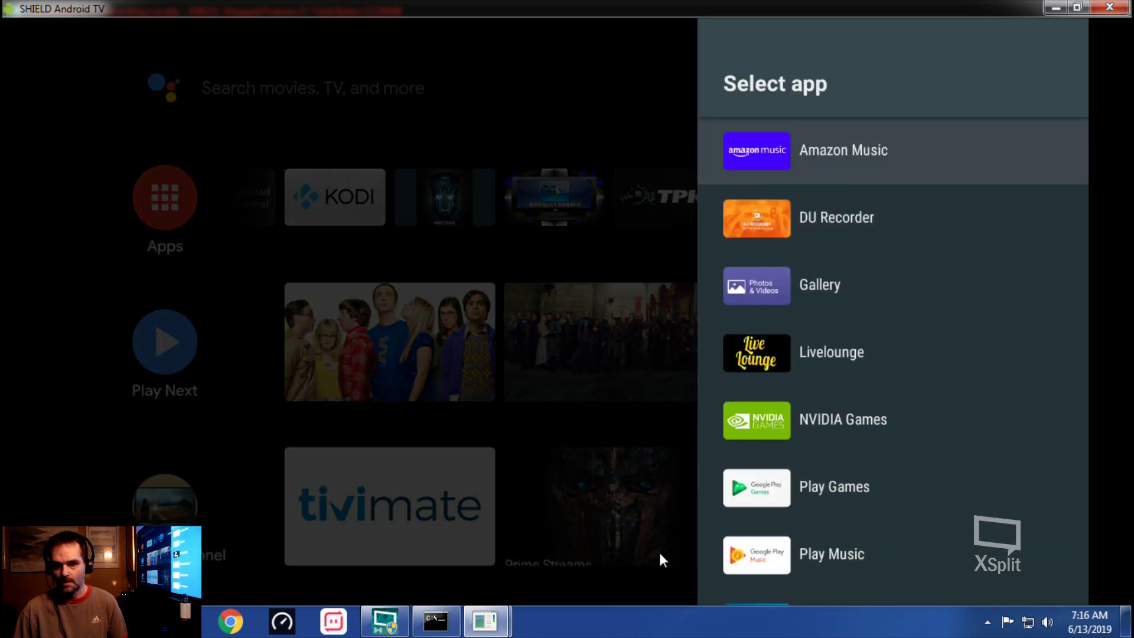
{"action": "key", "text": "Escape"}
Open the device settings and go to the Apps section.
{"action": "key", "text": "Return"}
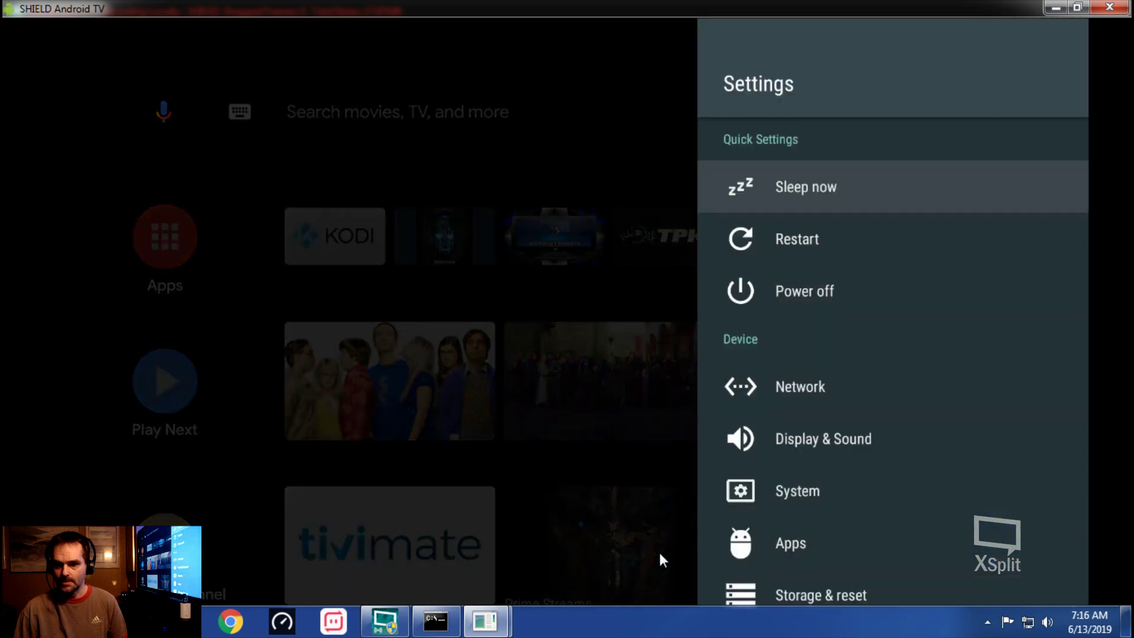
{"action": "key", "text": "Down"}
{"action": "key", "text": "Down"}
{"action": "key", "text": "Down"}
{"action": "key", "text": "Down"}
{"action": "key", "text": "Down"}
{"action": "key", "text": "Down"}
{"action": "key", "text": "Return"}
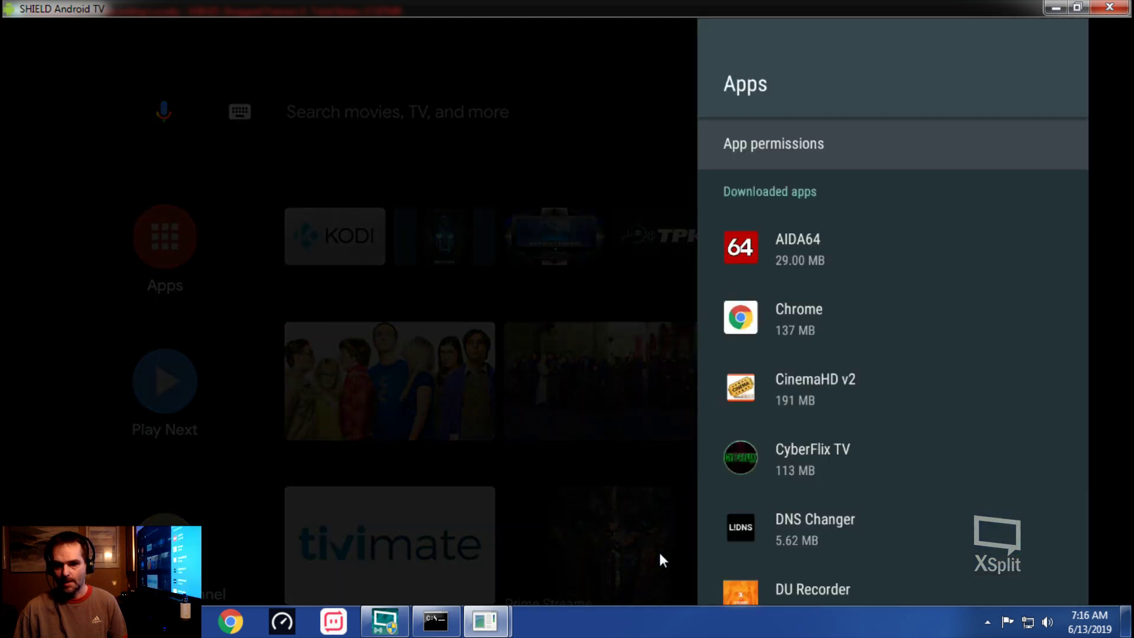
Launch DNS Changer from its app details page to view its server list, then exit it.
{"action": "key", "text": "Down"}
{"action": "key", "text": "Down"}
{"action": "key", "text": "Down"}
{"action": "key", "text": "Down"}
{"action": "key", "text": "Down"}
{"action": "key", "text": "Return"}
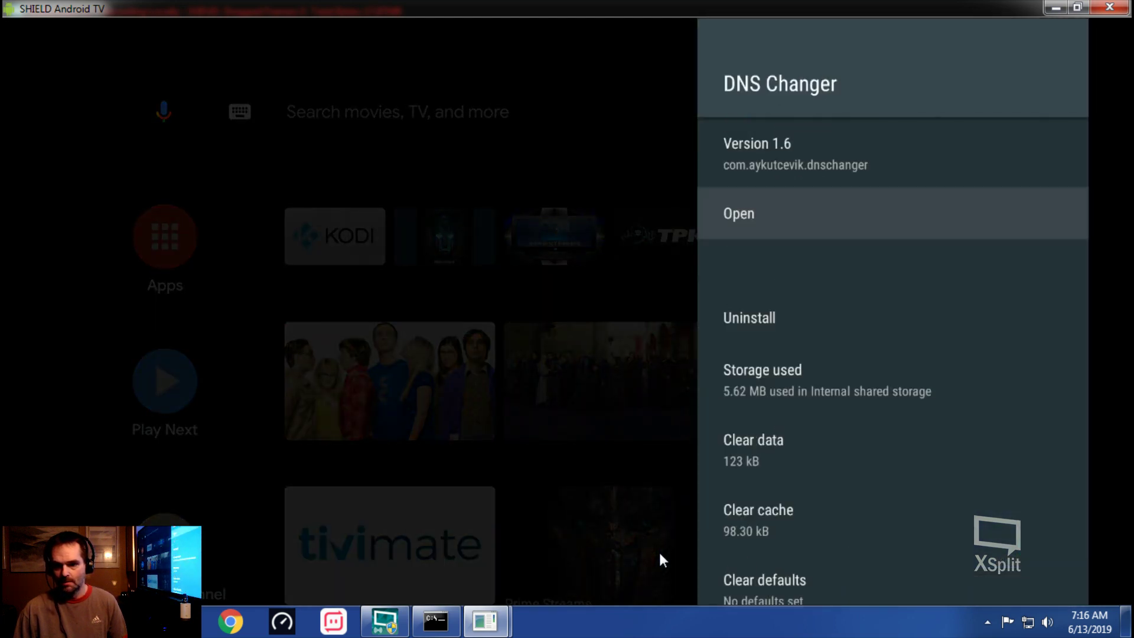
{"action": "key", "text": "Return"}
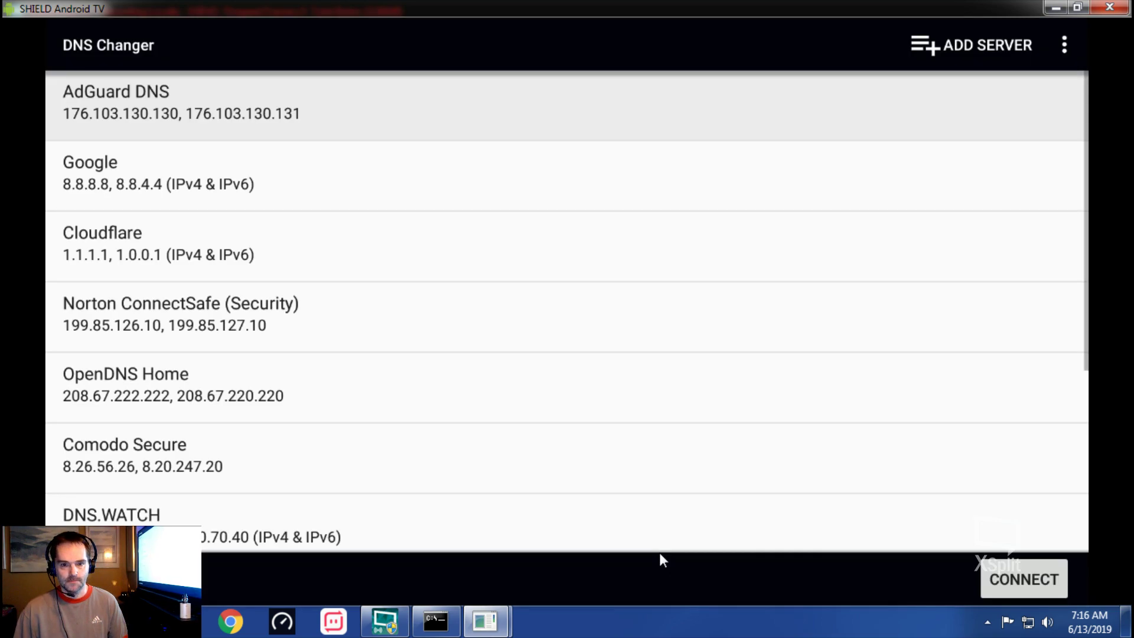
{"action": "key", "text": "Escape"}
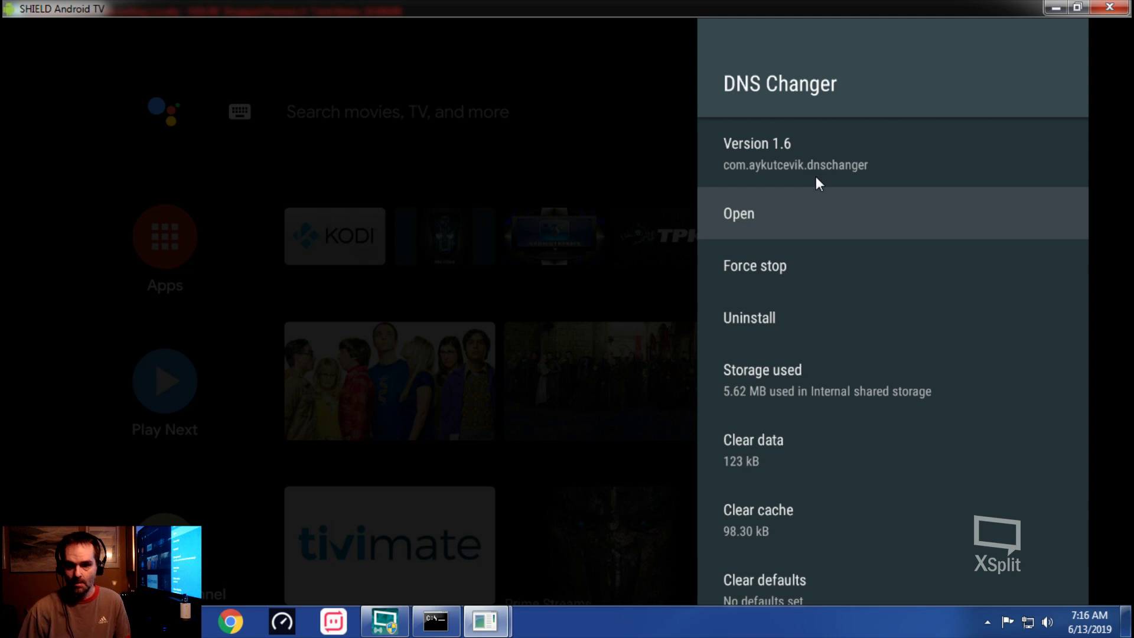
Go back to the downloaded apps list and launch AIDA64 from its details page.
{"action": "key", "text": "Escape"}
{"action": "key", "text": "Up"}
{"action": "key", "text": "Up"}
{"action": "key", "text": "Up"}
{"action": "key", "text": "Up"}
{"action": "key", "text": "Up"}
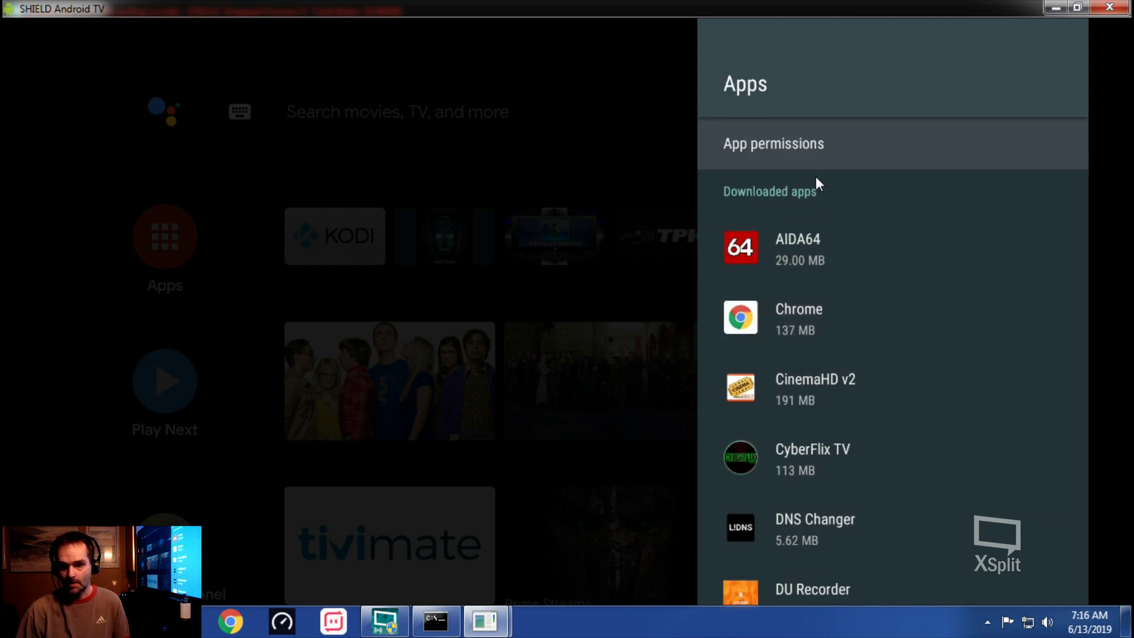
{"action": "key", "text": "Down"}
{"action": "key", "text": "Down"}
{"action": "key", "text": "Up"}
{"action": "key", "text": "Return"}
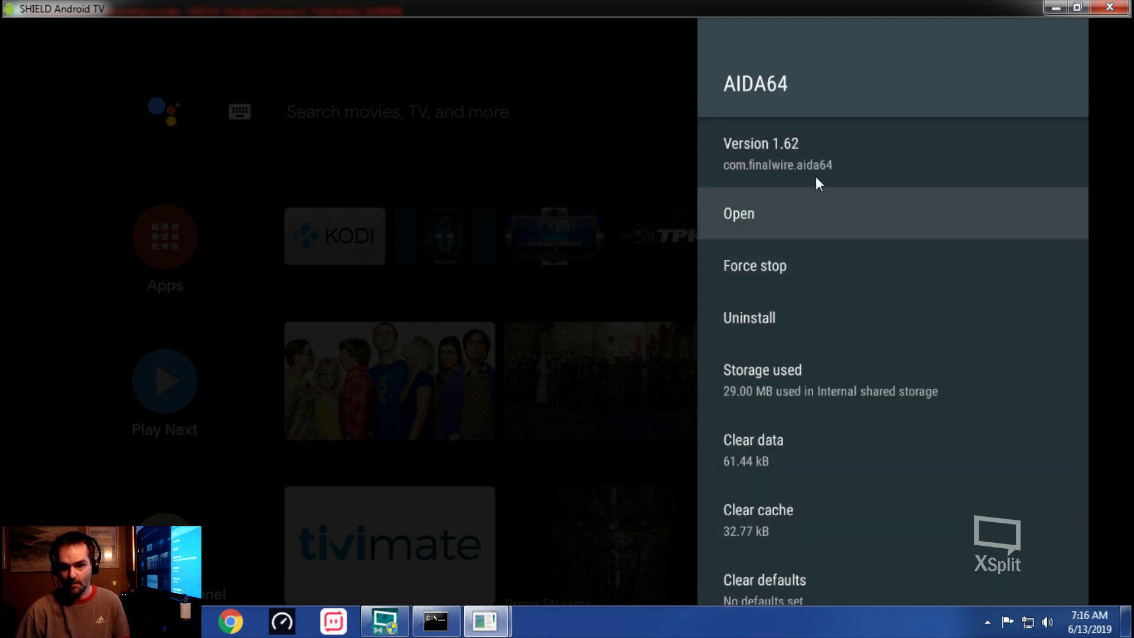
{"action": "key", "text": "Return"}
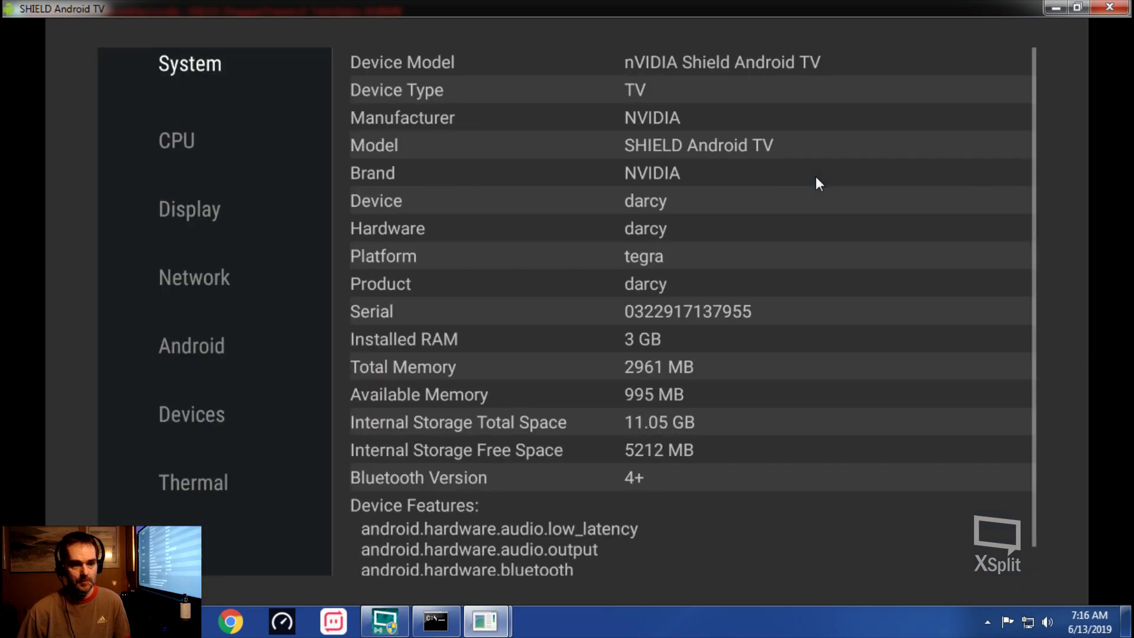
Display the installed apps with their package names in AIDA64's Apps section.
{"action": "key", "text": "Down"}
{"action": "key", "text": "Down"}
{"action": "key", "text": "Down"}
{"action": "key", "text": "Down"}
{"action": "key", "text": "Down"}
{"action": "key", "text": "Down"}
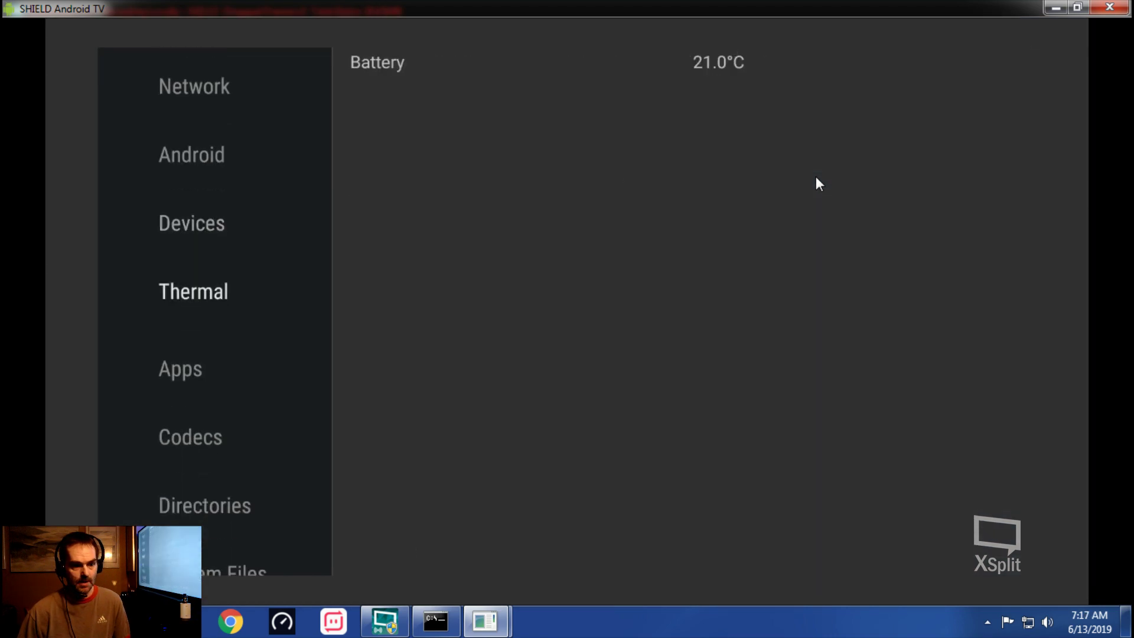
{"action": "key", "text": "Down"}
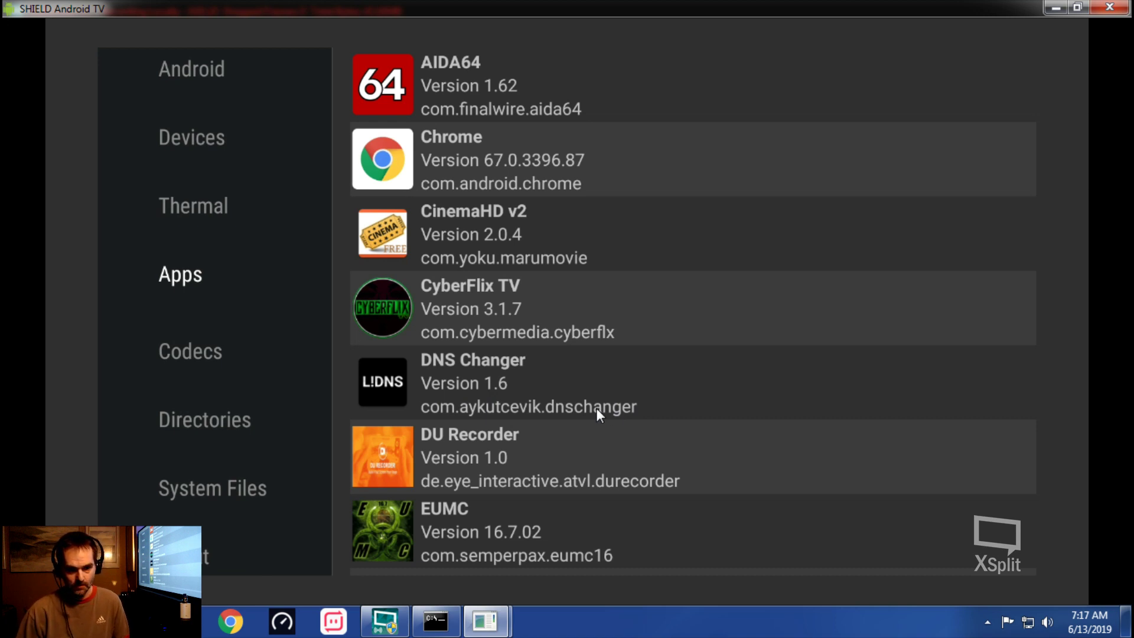
Return to the home screen and launch Chrome from the favorites row.
{"action": "key", "text": "Home"}
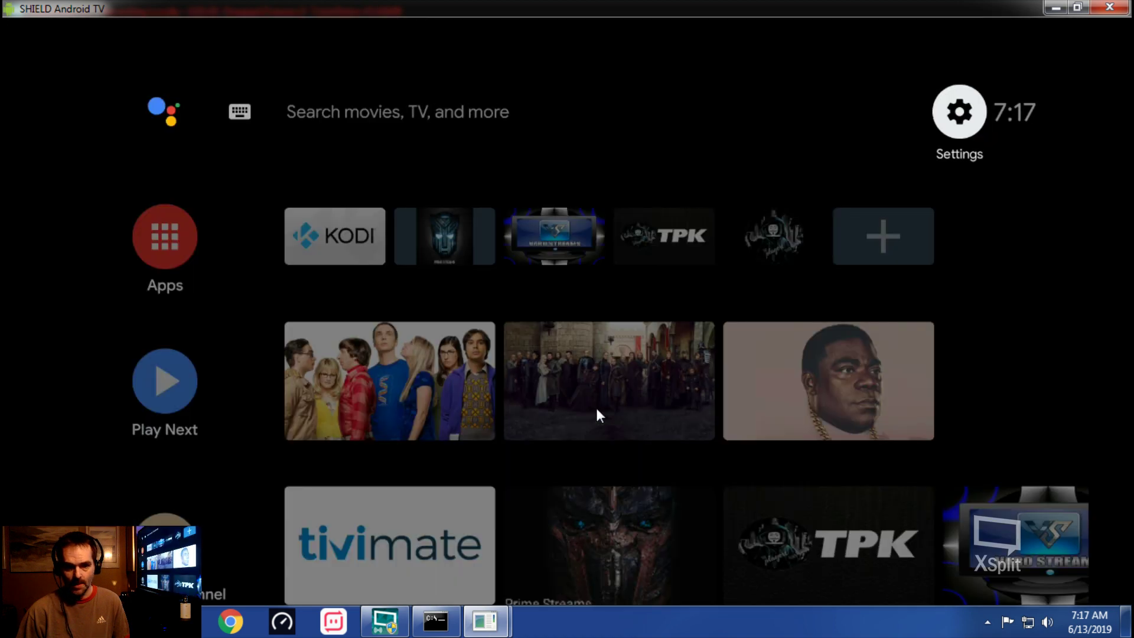
{"action": "key", "text": "Left"}
{"action": "key", "text": "Left"}
{"action": "key", "text": "Left"}
{"action": "key", "text": "Left"}
{"action": "key", "text": "Left"}
{"action": "key", "text": "Left"}
{"action": "key", "text": "Left"}
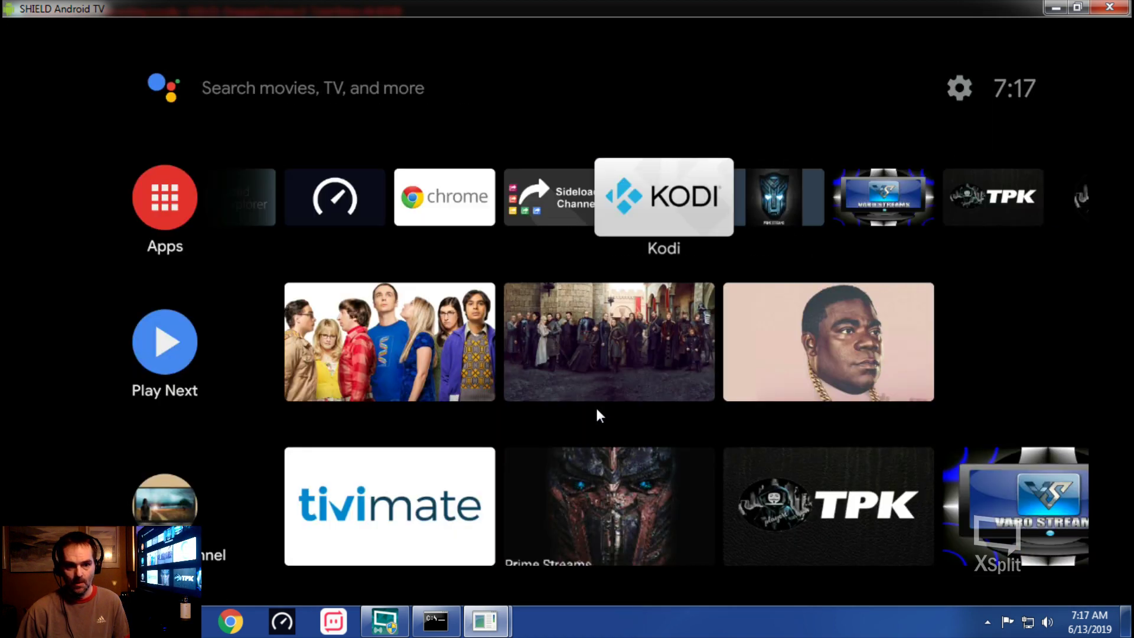
{"action": "key", "text": "Return"}
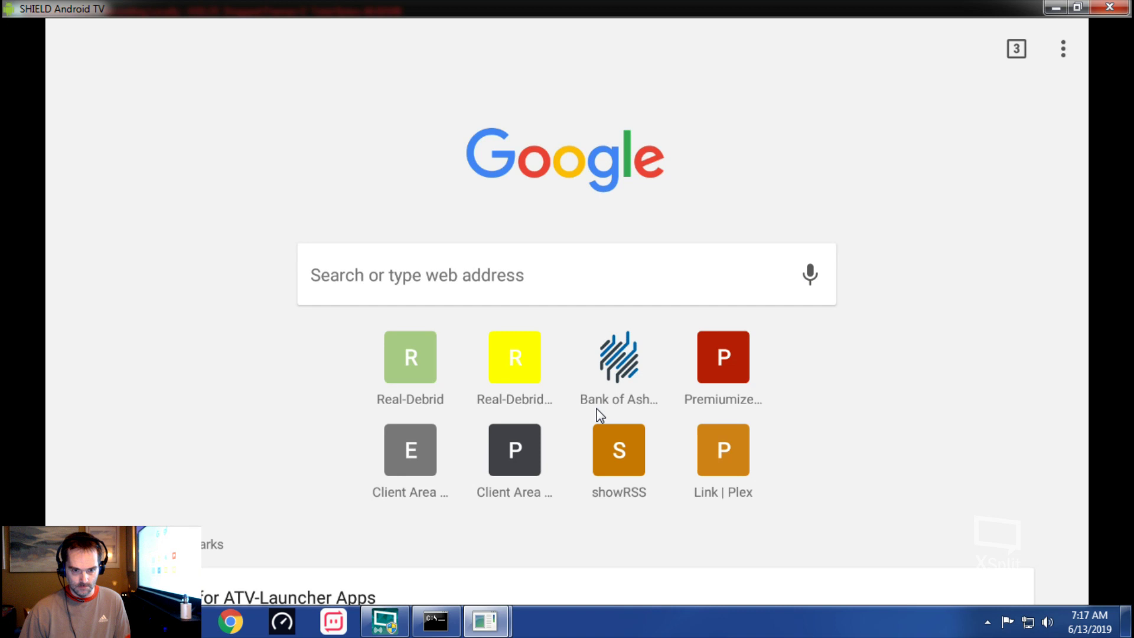
Search Google for "dns changer lily".
{"action": "left_click", "coordinate": [398, 275]}
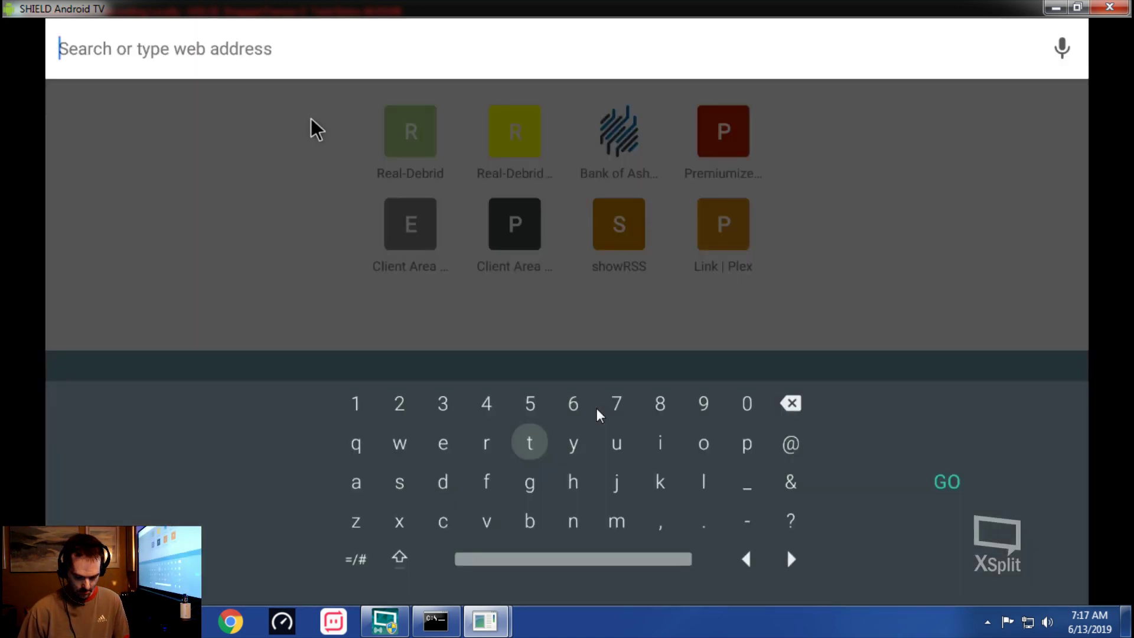
{"action": "type", "text": "ds"}
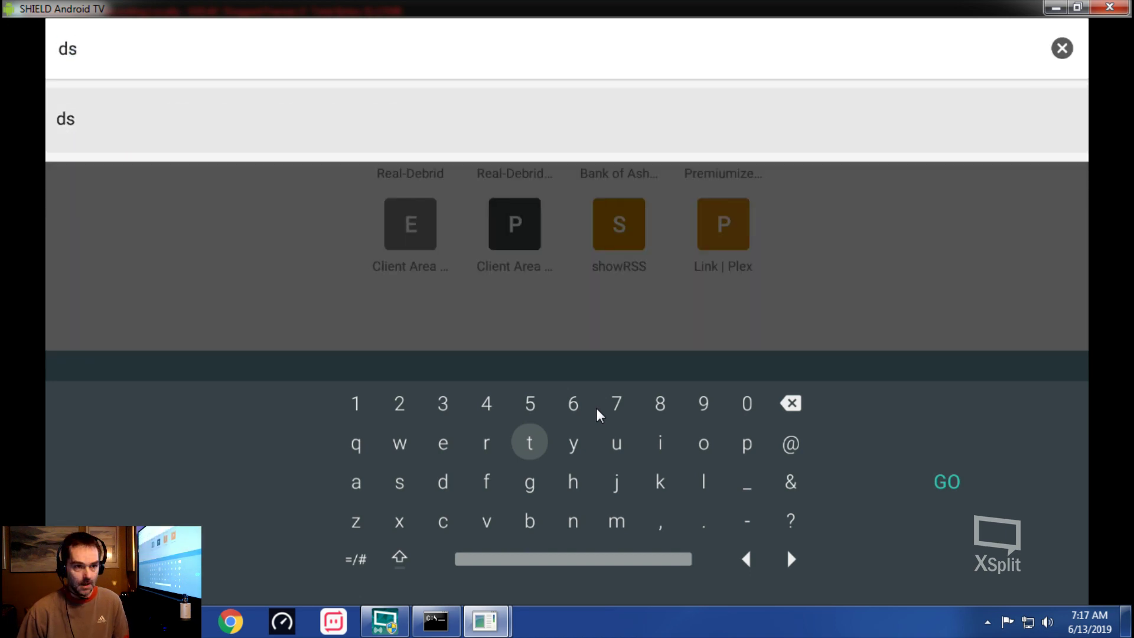
{"action": "key", "text": "BackSpace"}
{"action": "type", "text": "ns ch"}
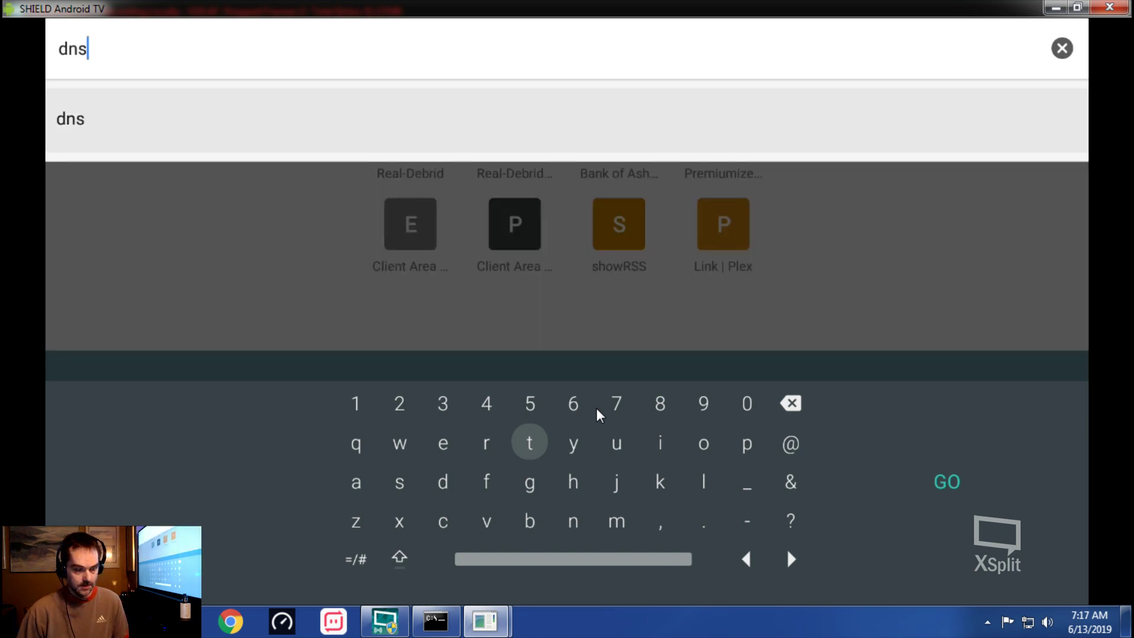
{"action": "type", "text": "a"}
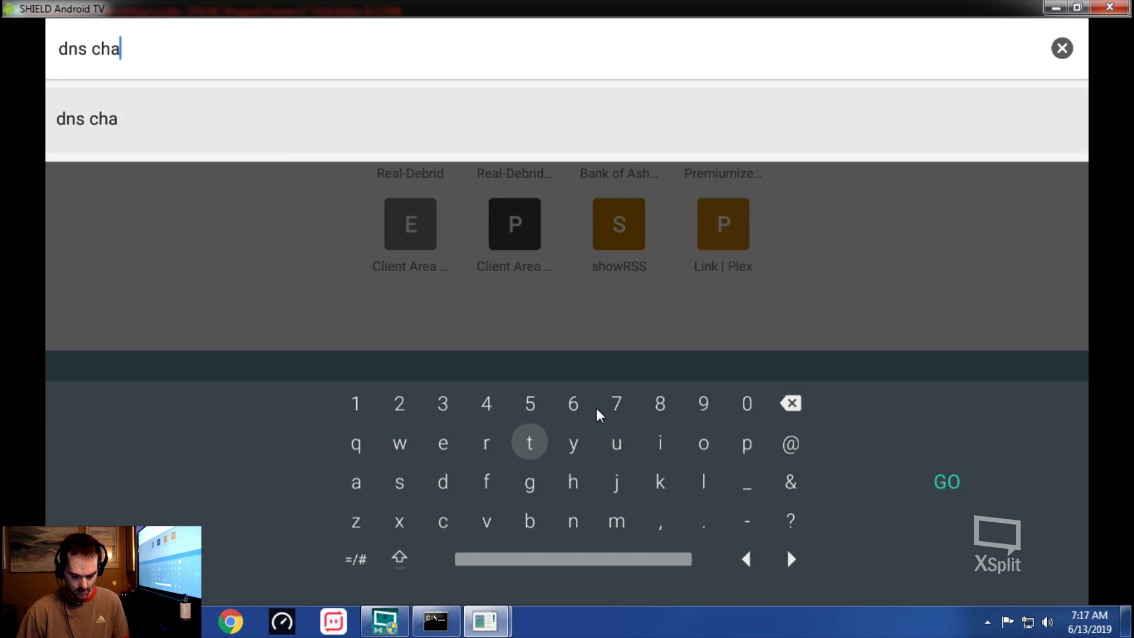
{"action": "type", "text": "nger"}
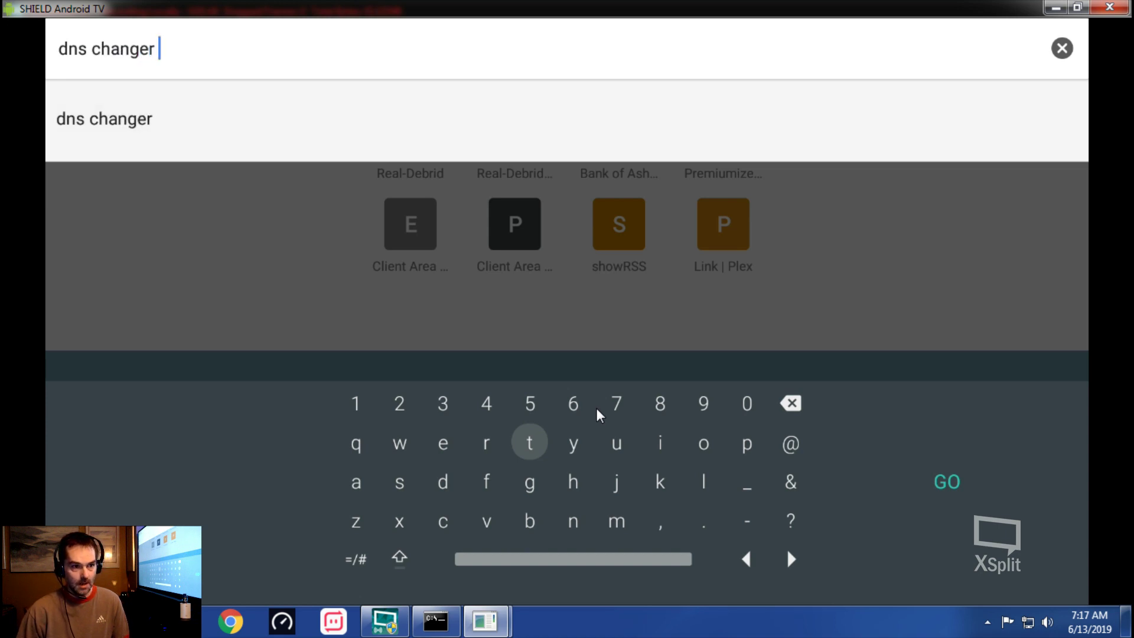
{"action": "type", "text": " lily"}
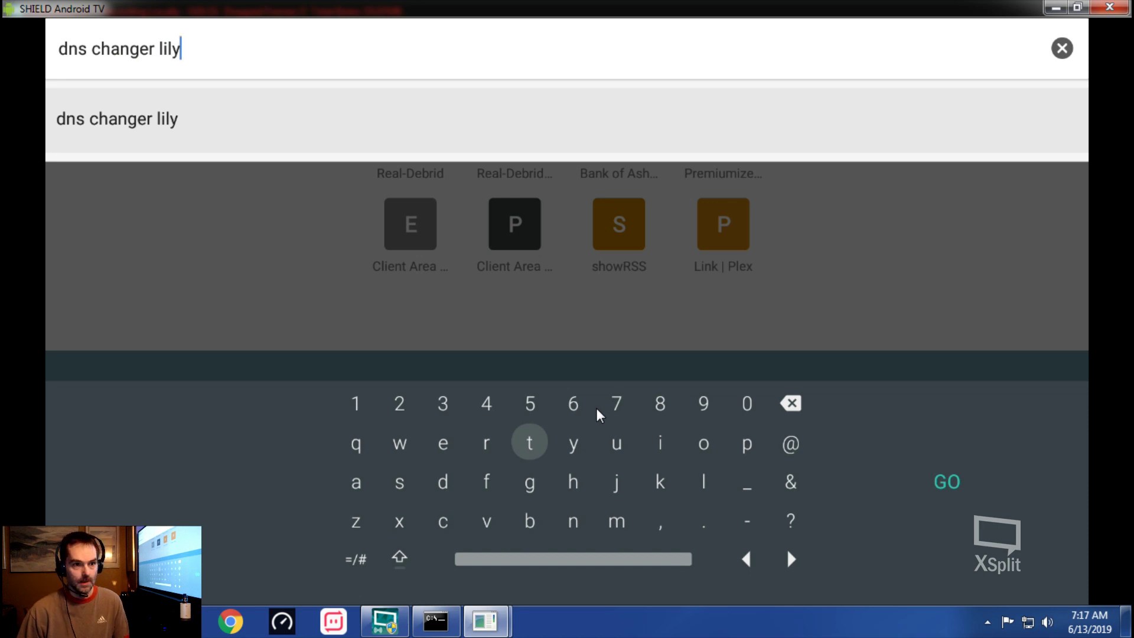
{"action": "key", "text": "Return"}
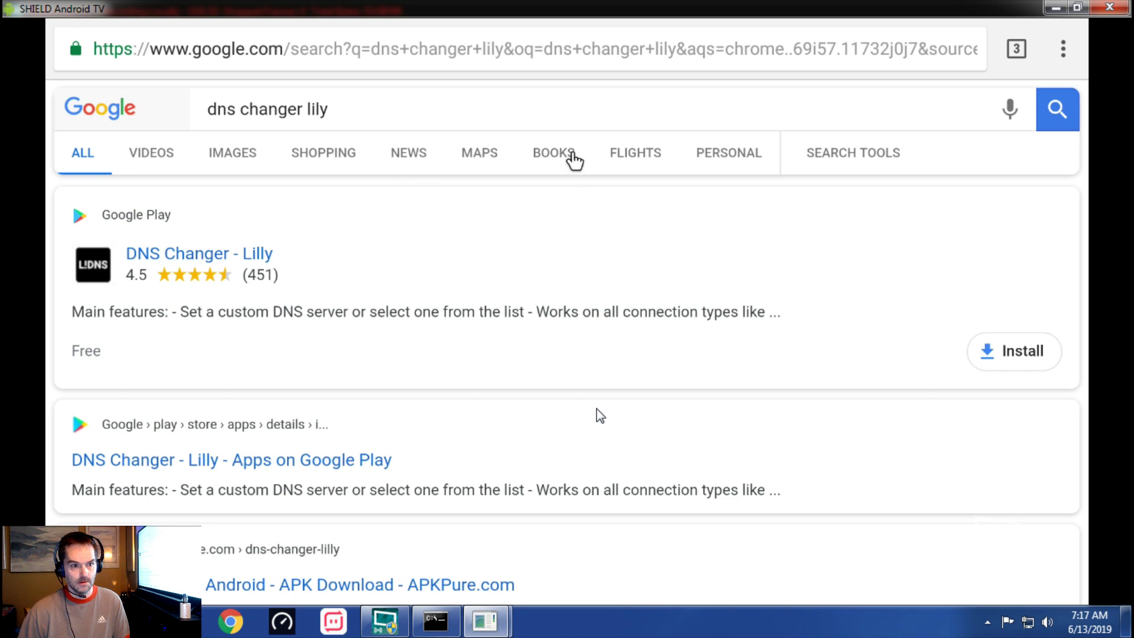
Open the black L!DNS logo from the image results and download the image.
{"action": "left_click", "coordinate": [235, 155]}
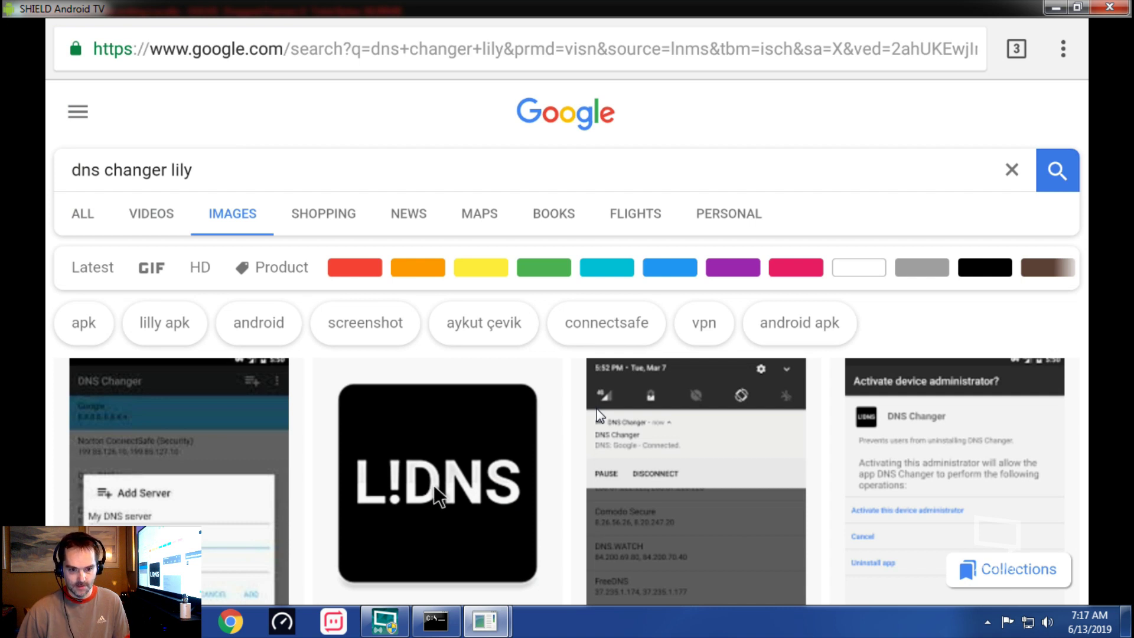
{"action": "left_click", "coordinate": [440, 496]}
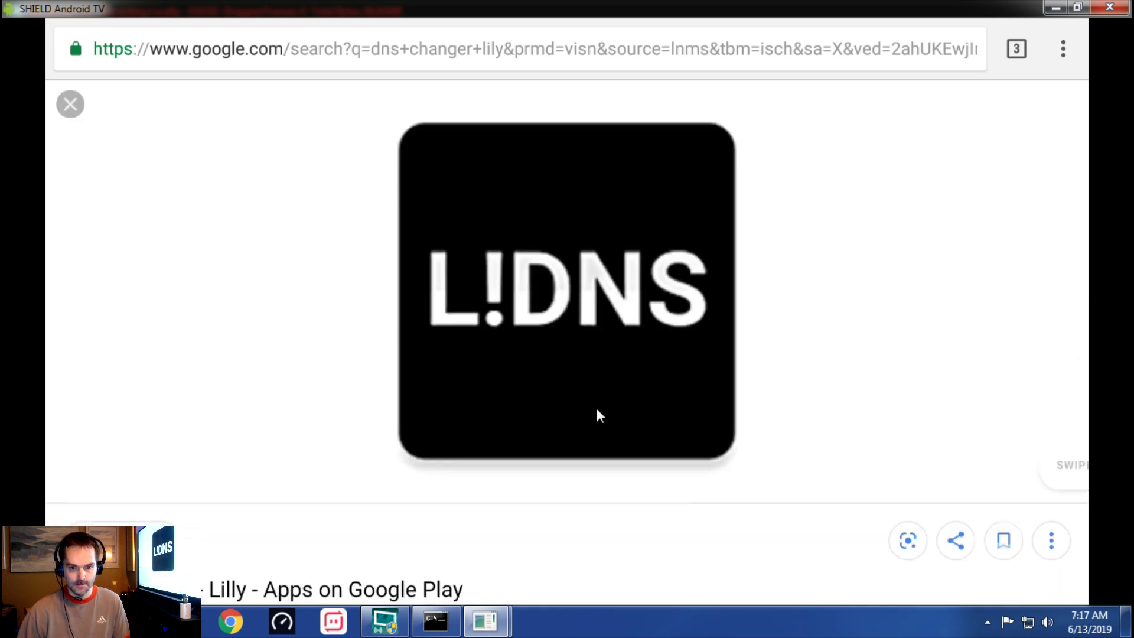
{"action": "right_click", "coordinate": [579, 372]}
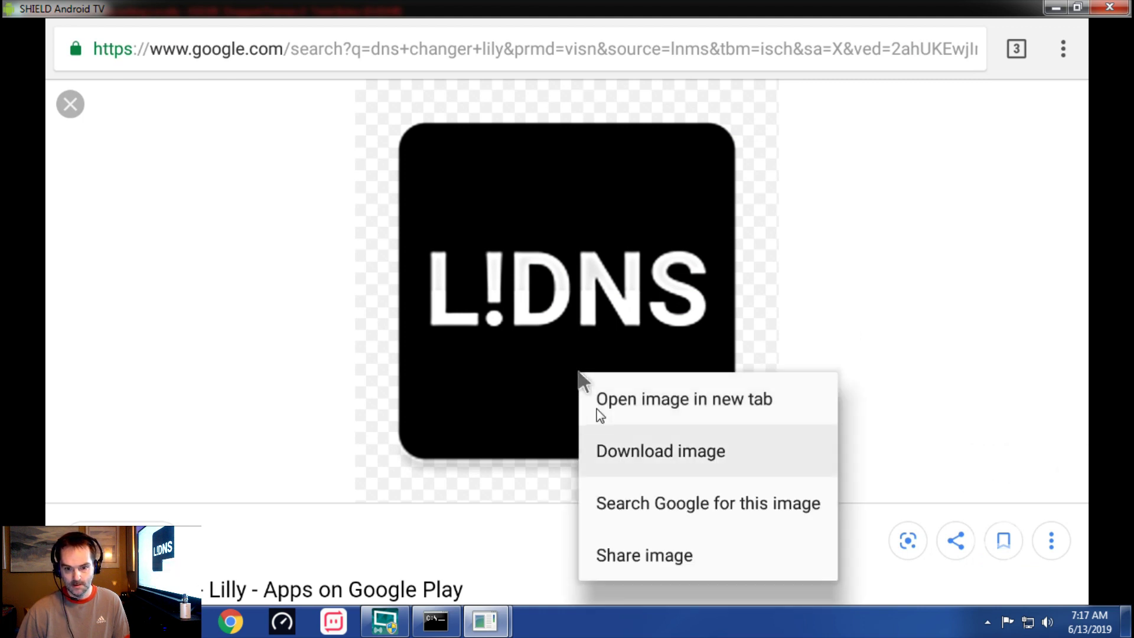
{"action": "key", "text": "Return"}
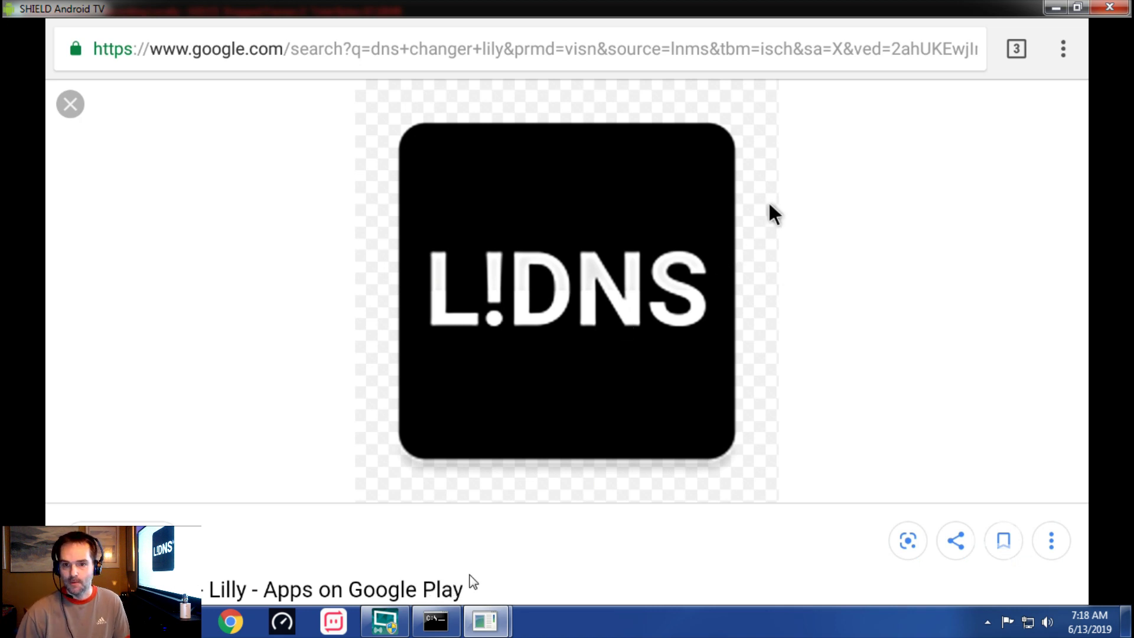
Switch to the browser tab with the "Convert image to PNG" page.
{"action": "left_click", "coordinate": [1003, 52]}
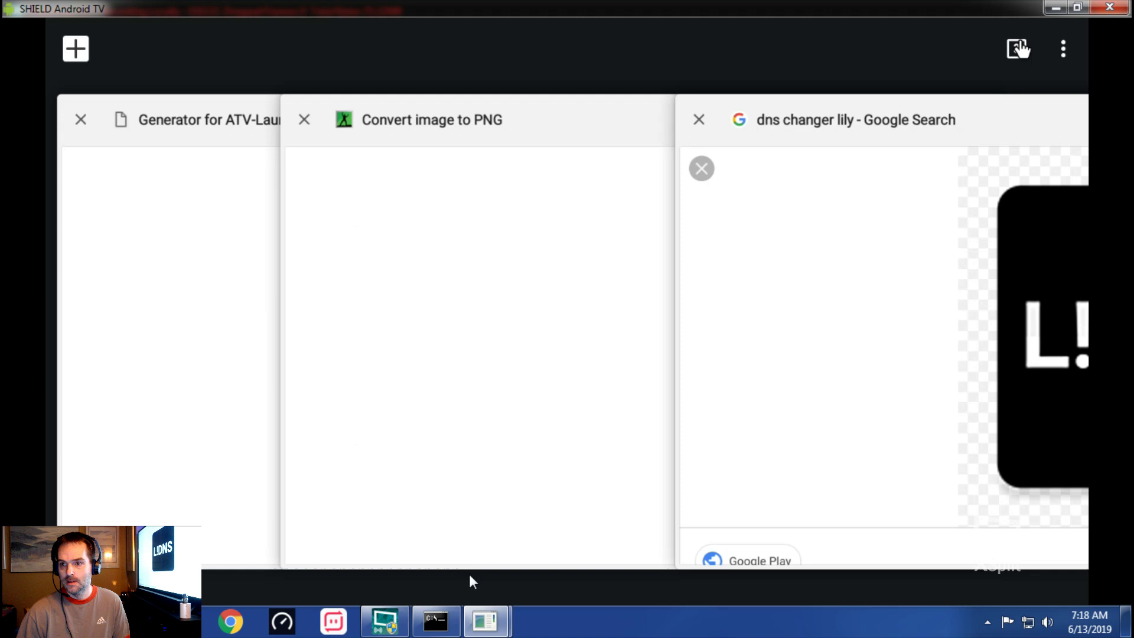
{"action": "left_click", "coordinate": [561, 132]}
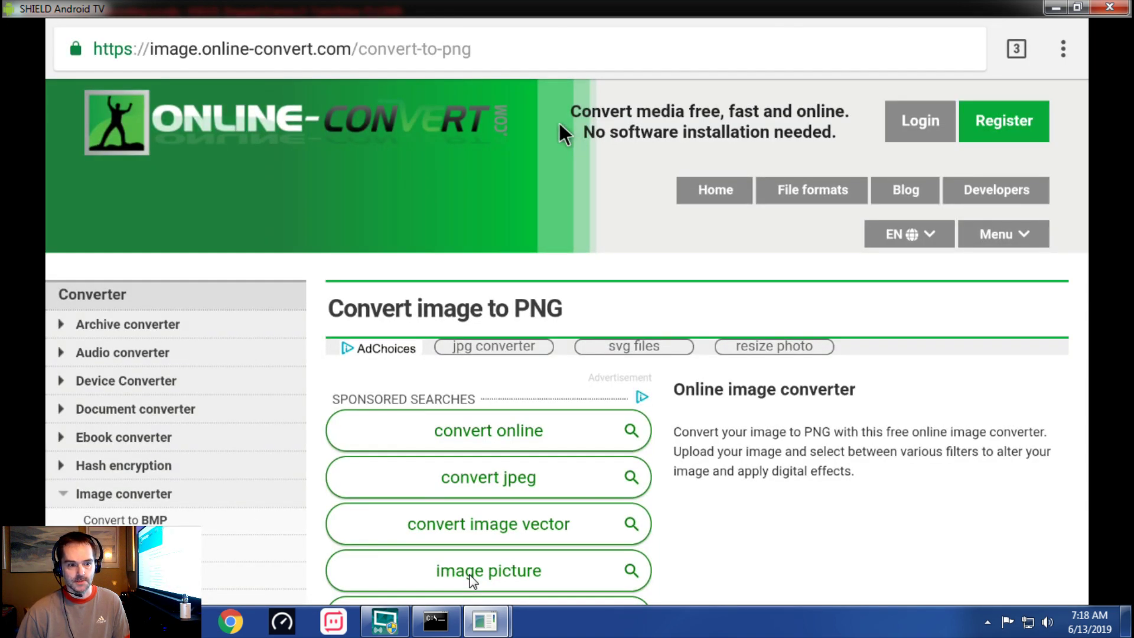
Add the recent download unnamed.png as the source file for the online PNG conversion.
{"action": "scroll", "coordinate": [565, 133], "scroll_direction": "down", "scroll_amount": 8}
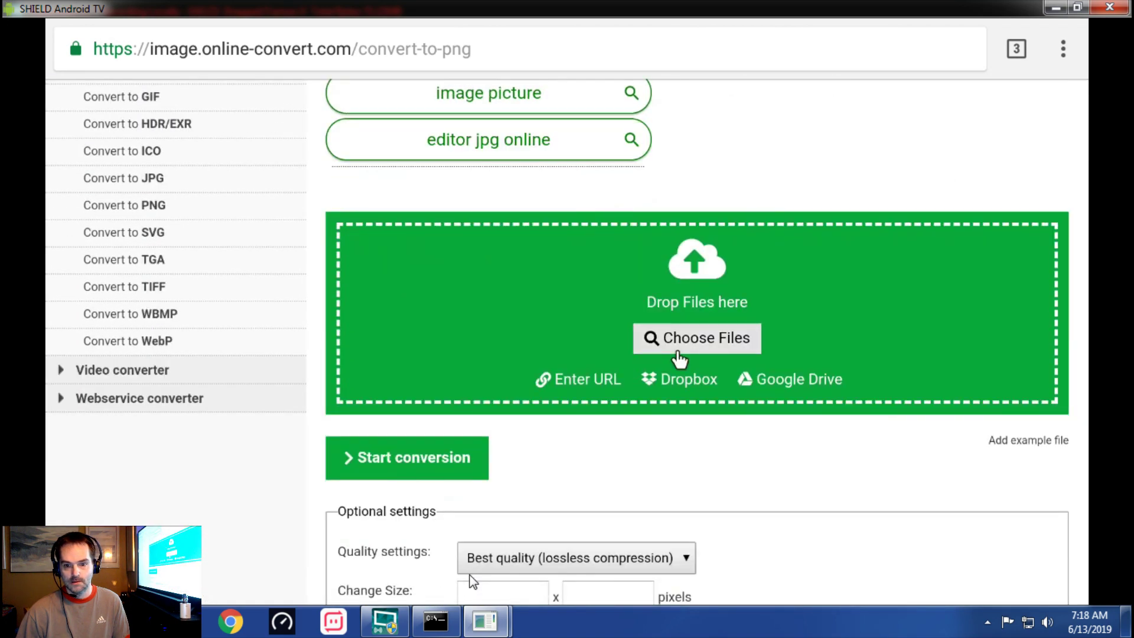
{"action": "left_click", "coordinate": [678, 349]}
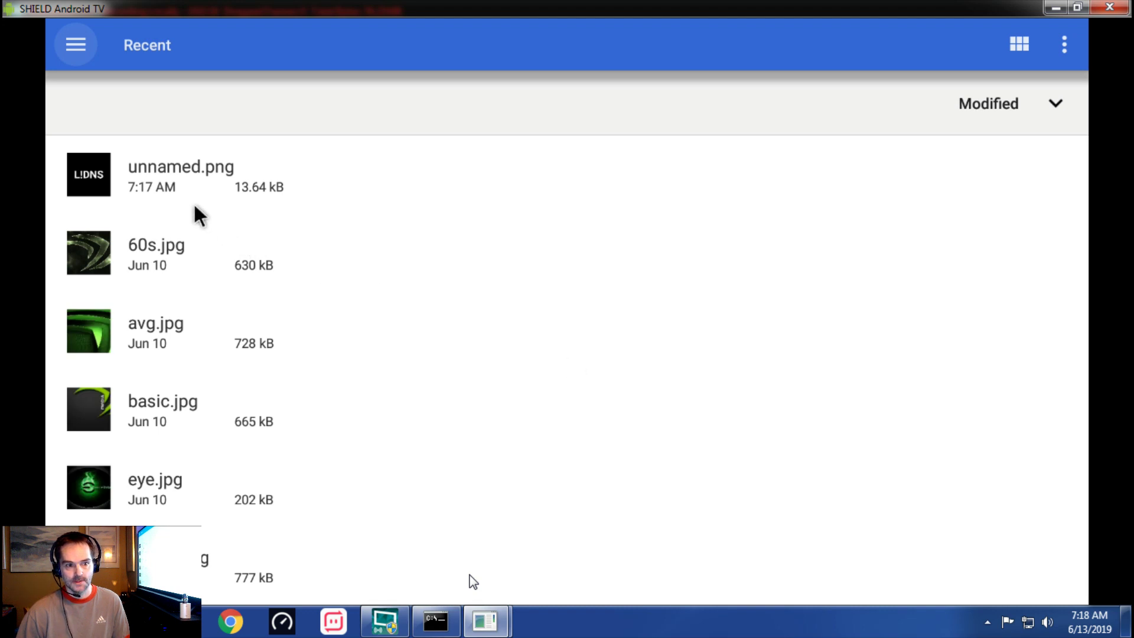
{"action": "left_click", "coordinate": [167, 185]}
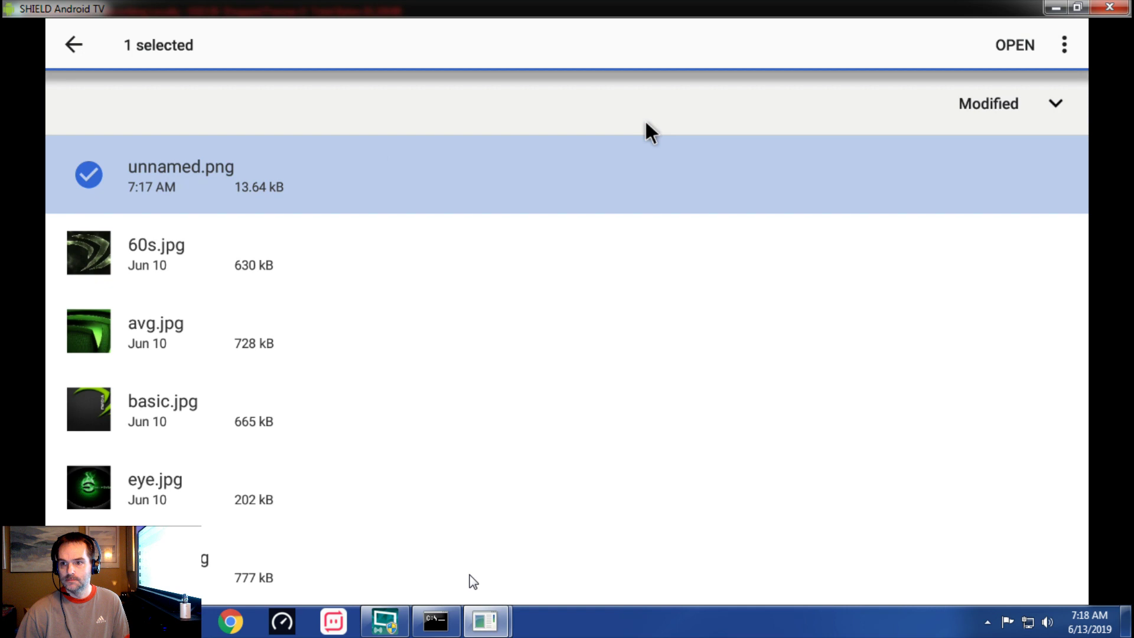
{"action": "left_click", "coordinate": [1015, 46]}
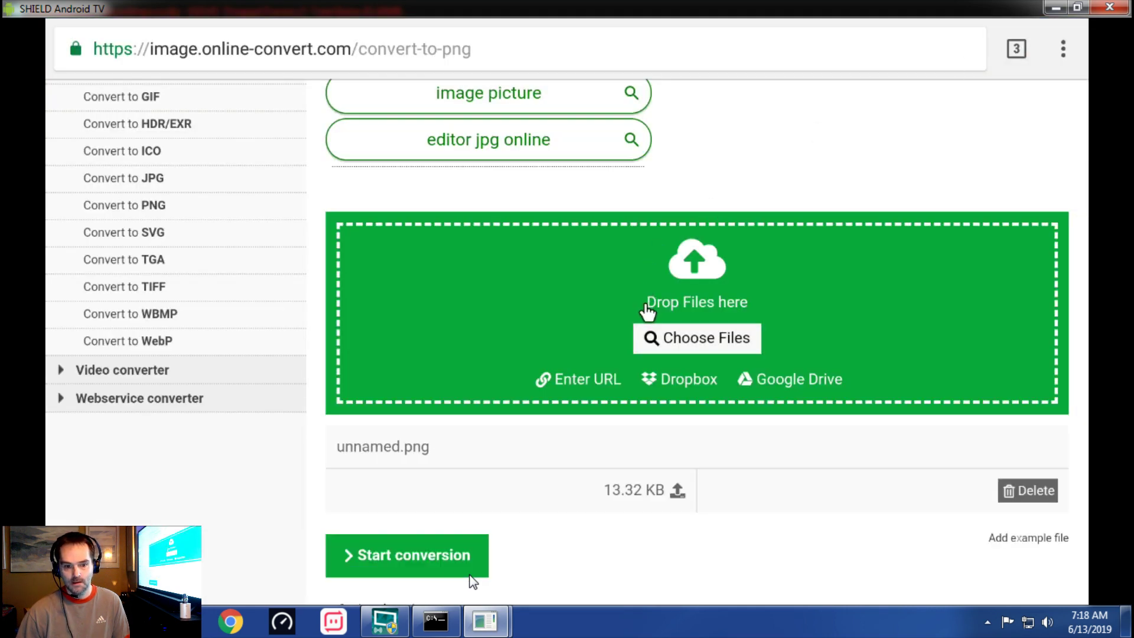
Start the conversion of unnamed.png and allow the converted file to download again.
{"action": "scroll", "coordinate": [544, 353], "scroll_direction": "down", "scroll_amount": 4}
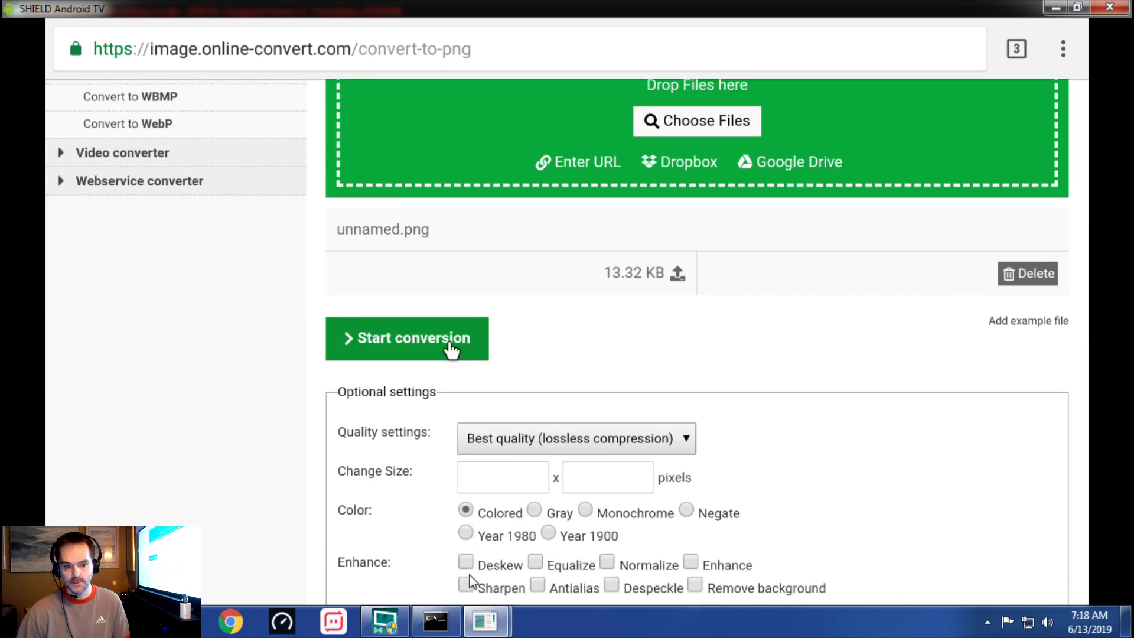
{"action": "left_click", "coordinate": [450, 350]}
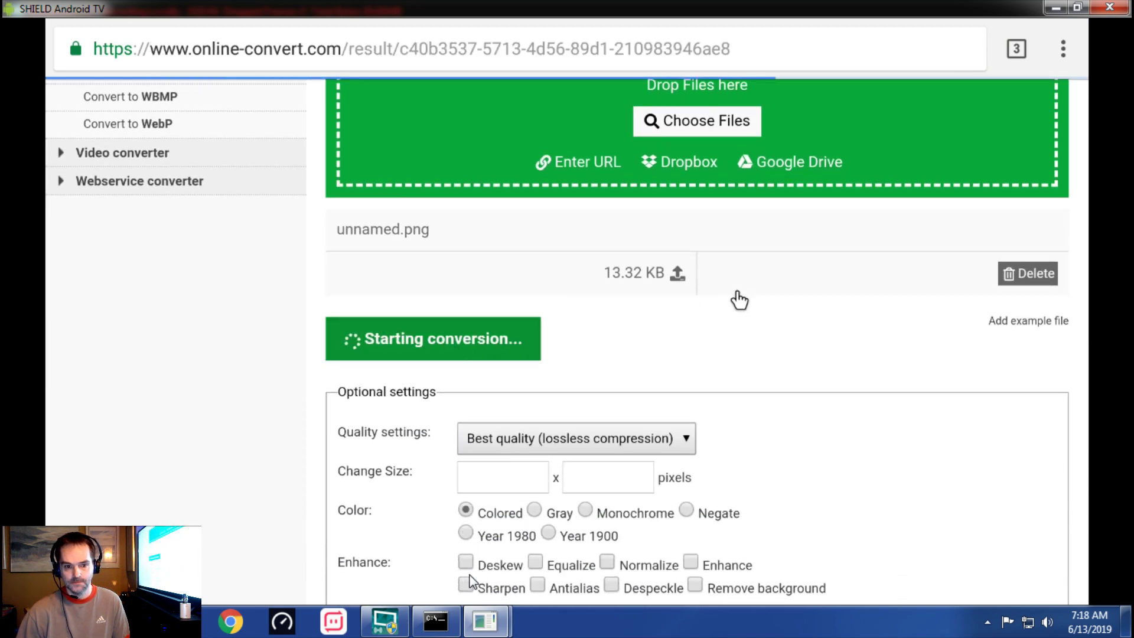
{"action": "scroll", "coordinate": [738, 300], "scroll_direction": "down", "scroll_amount": 4}
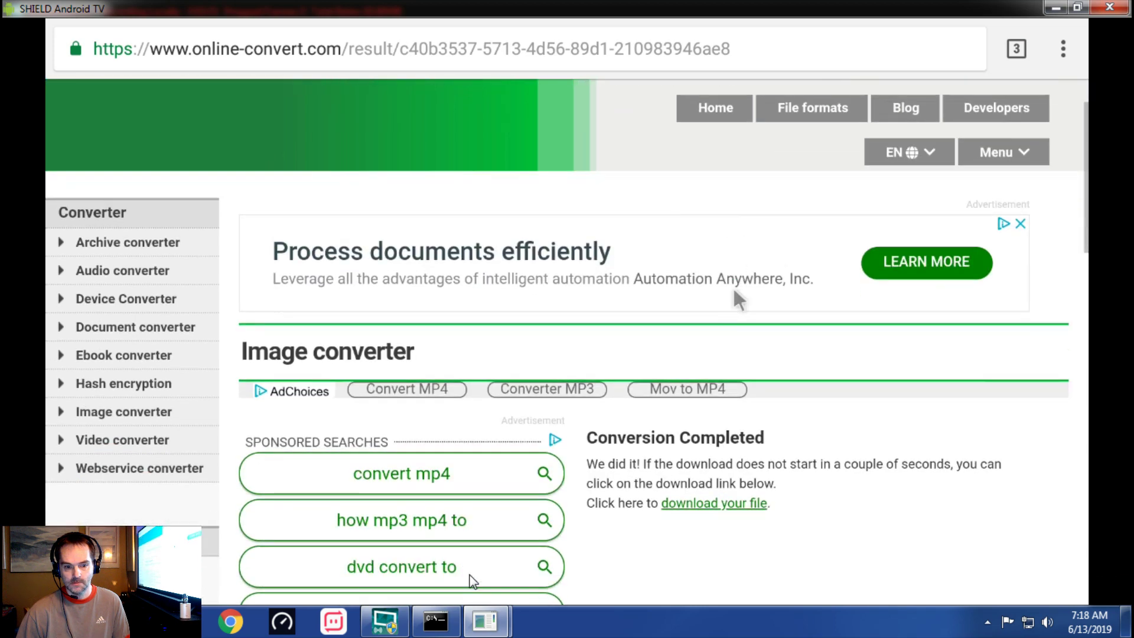
{"action": "scroll", "coordinate": [473, 582], "scroll_direction": "down", "scroll_amount": 9}
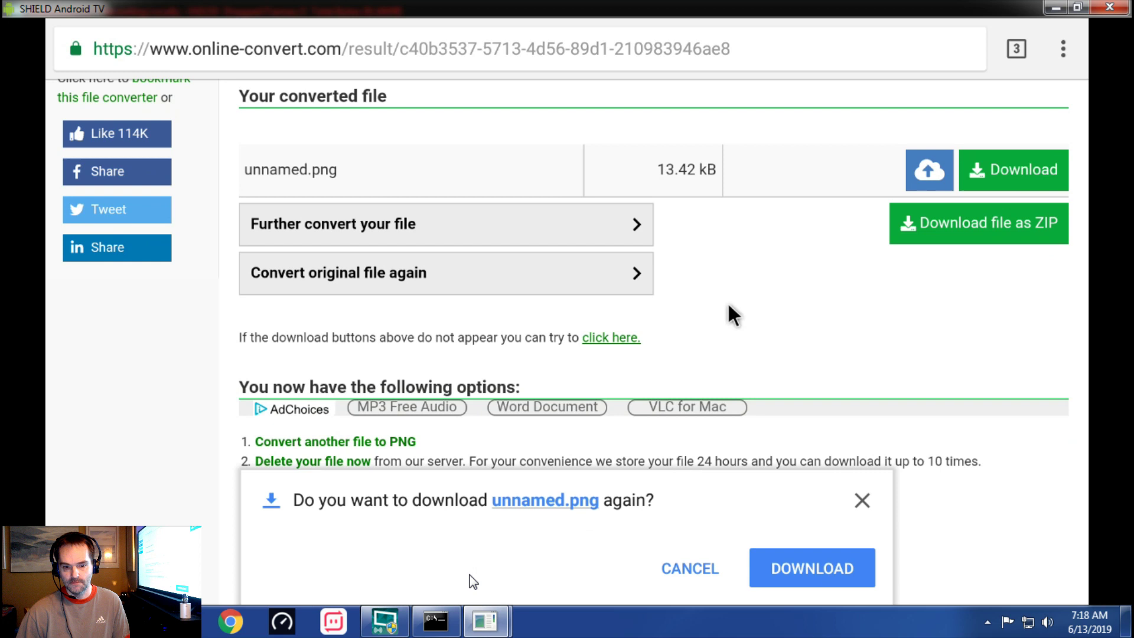
{"action": "left_click", "coordinate": [811, 564]}
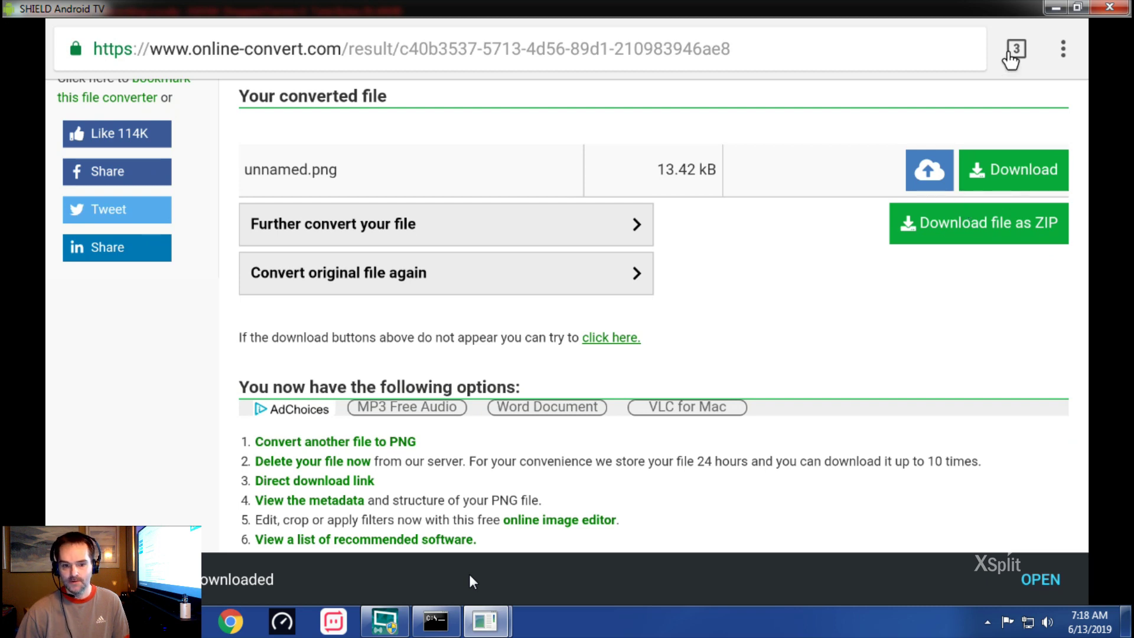
Switch to the Android TV App Launcher Builder tab and enter DNS Changer as the app name.
{"action": "left_click", "coordinate": [1010, 52]}
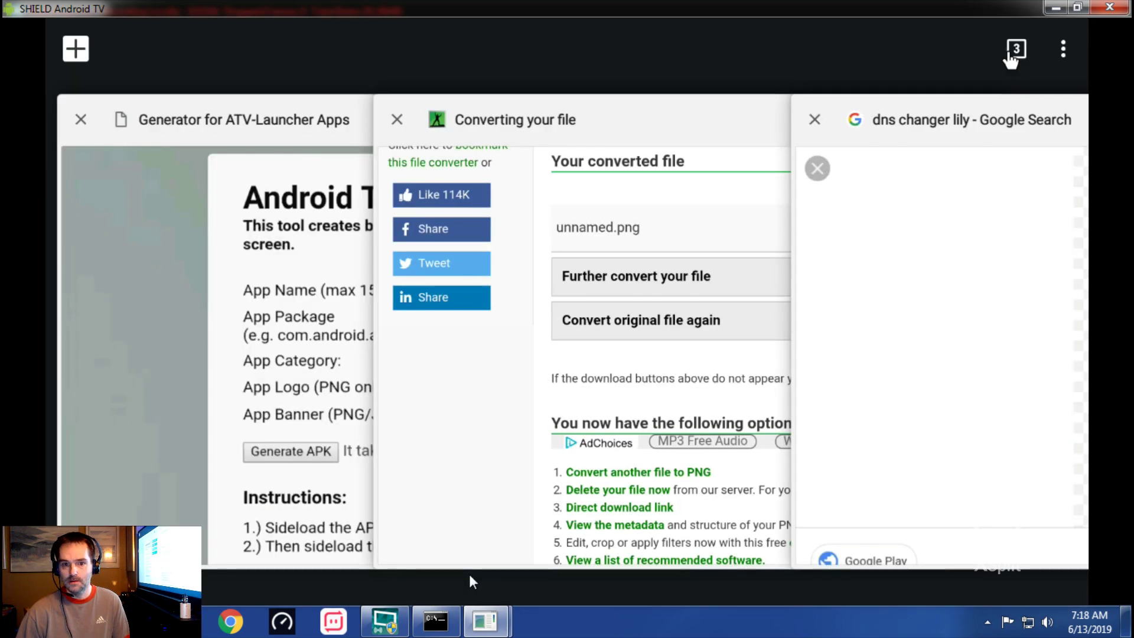
{"action": "left_click", "coordinate": [224, 121]}
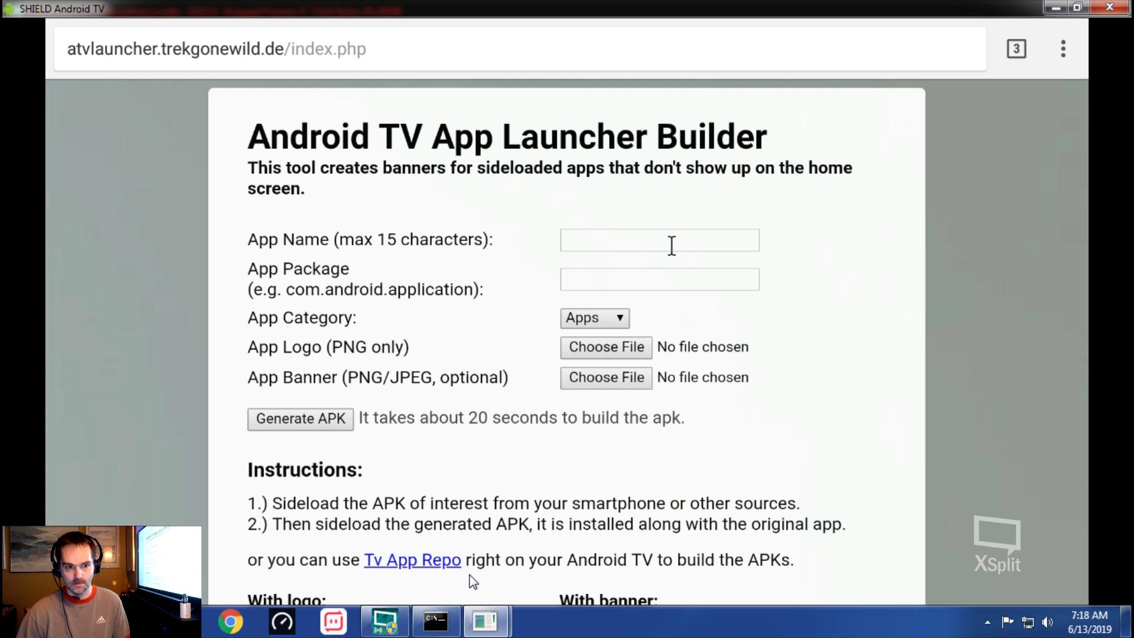
{"action": "left_click", "coordinate": [631, 244]}
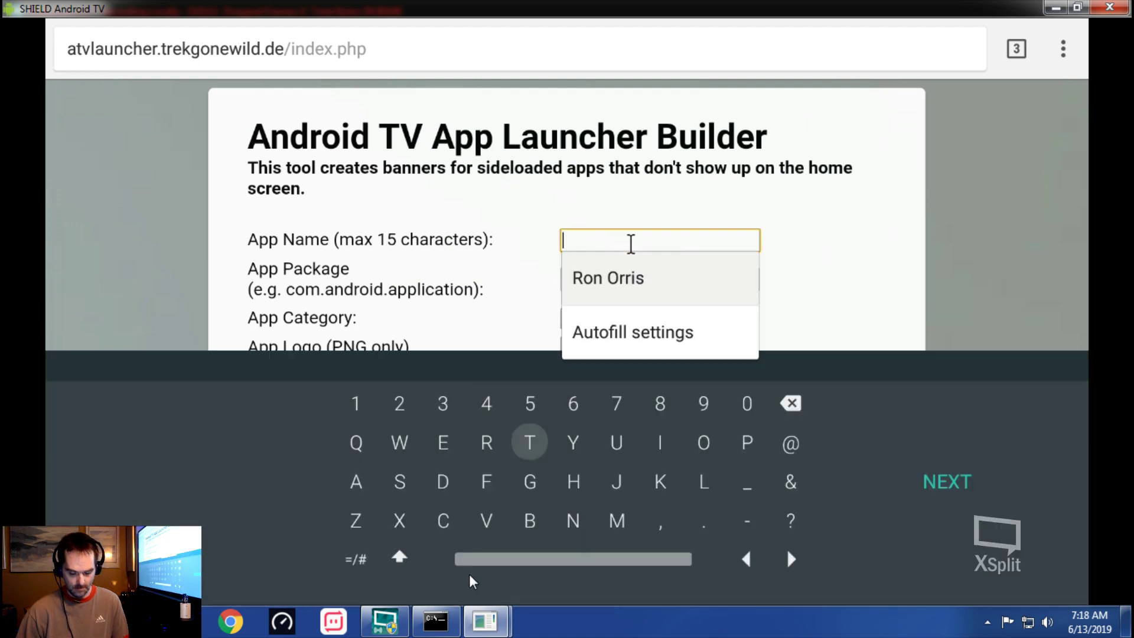
{"action": "type", "text": "D"}
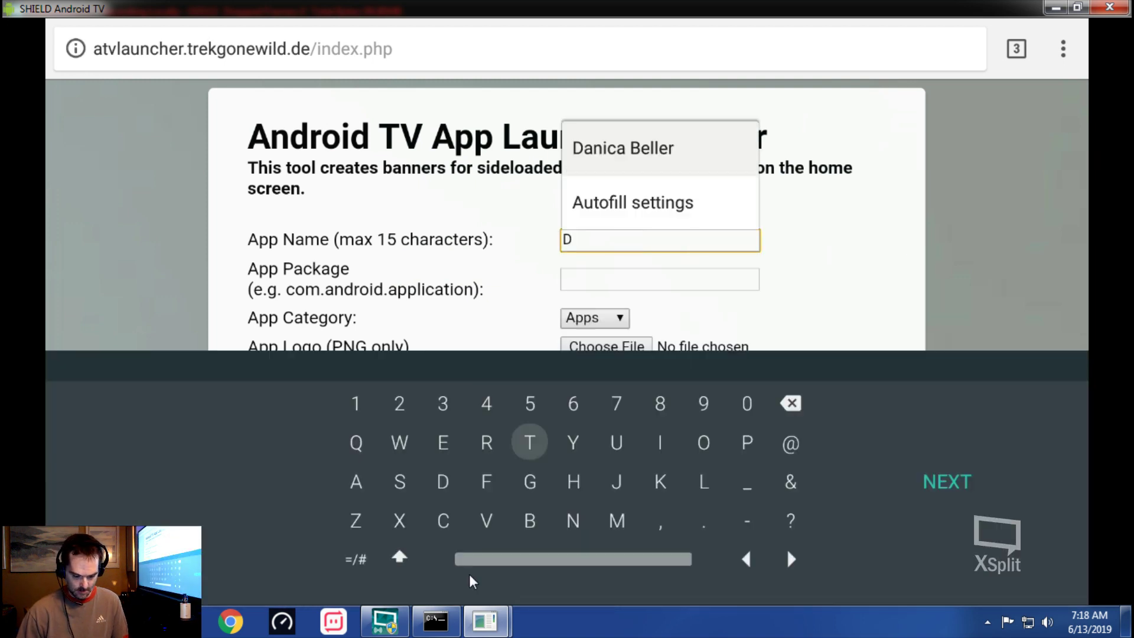
{"action": "type", "text": "NS C"}
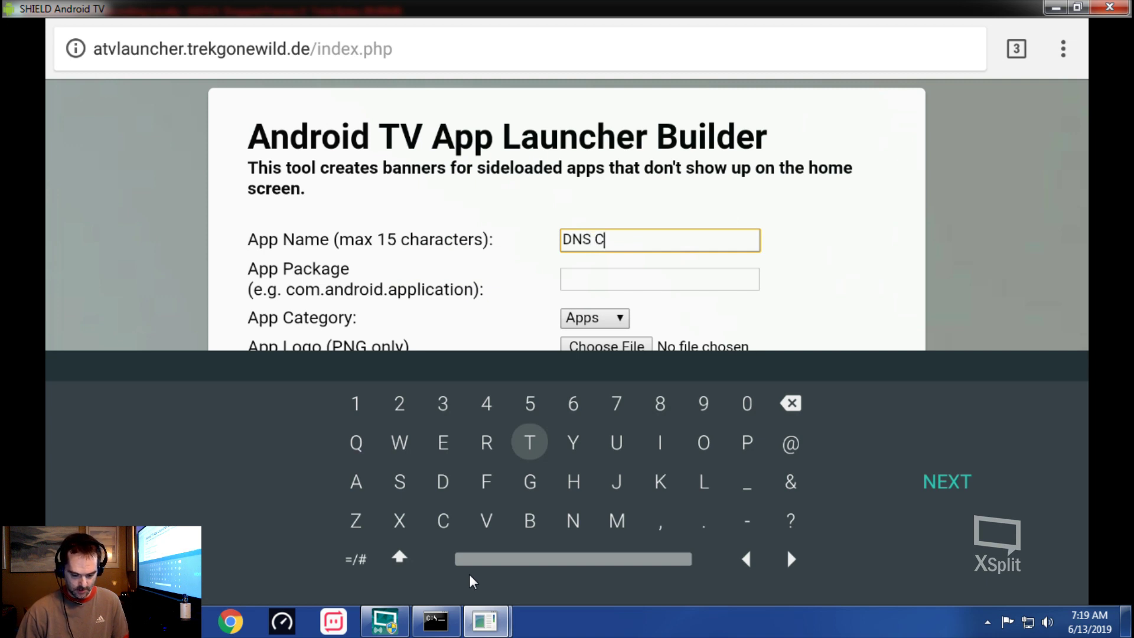
{"action": "type", "text": "henger"}
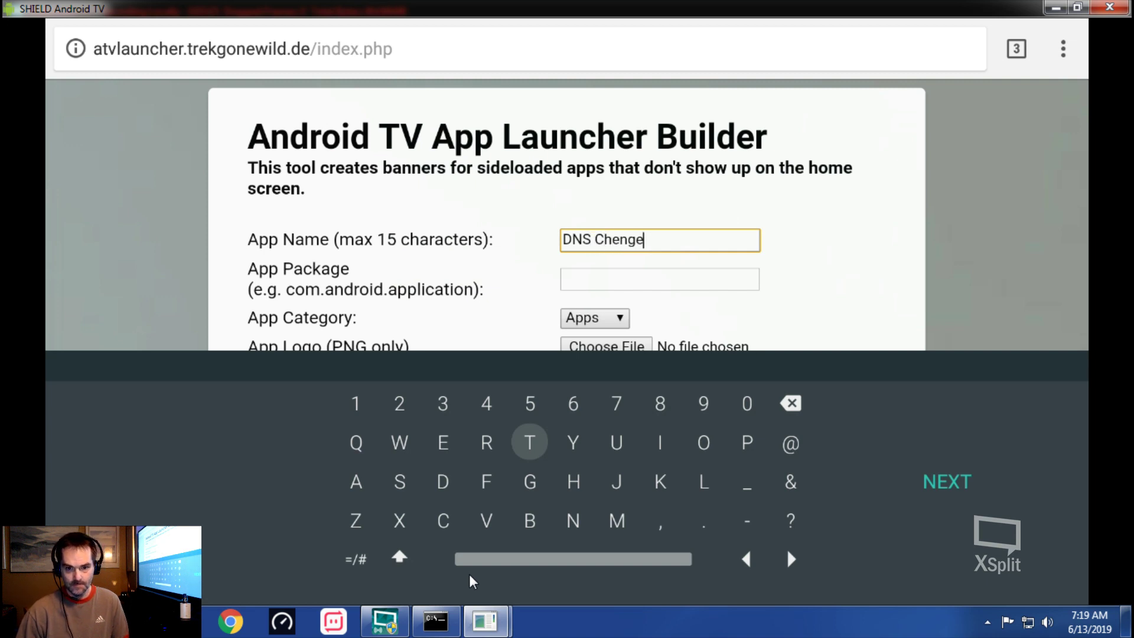
{"action": "key", "text": "BackSpace"}
{"action": "key", "text": "BackSpace"}
{"action": "key", "text": "BackSpace"}
{"action": "key", "text": "BackSpace"}
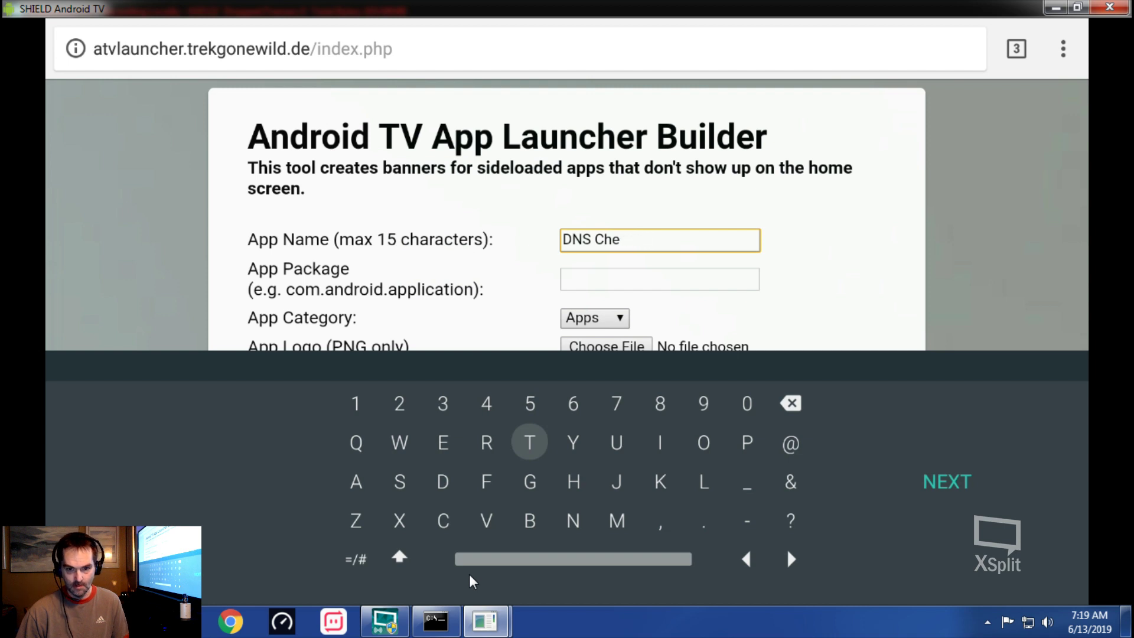
{"action": "type", "text": "a"}
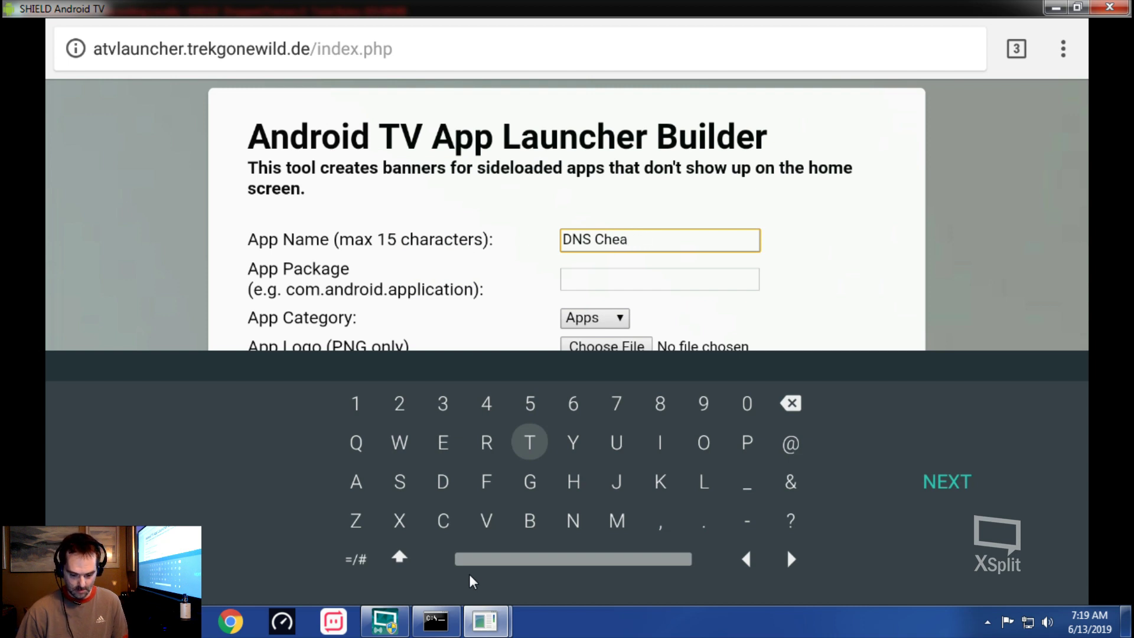
{"action": "key", "text": "BackSpace"}
{"action": "key", "text": "BackSpace"}
{"action": "type", "text": "anger"}
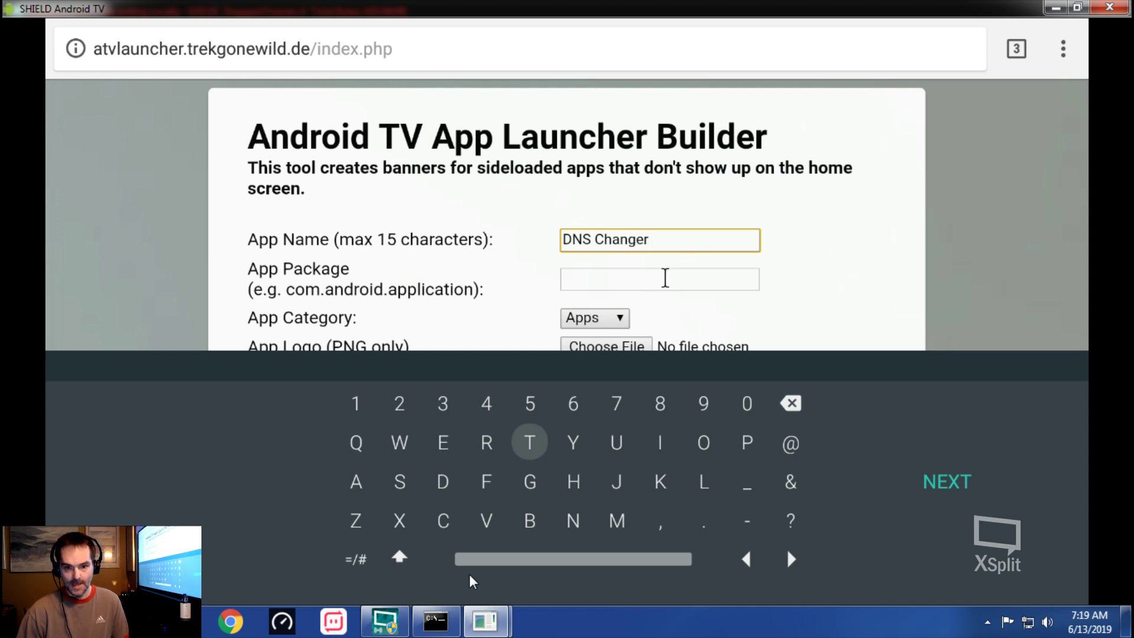
Enter com.aykutcevik.dnschanger as the app package.
{"action": "left_click", "coordinate": [665, 278]}
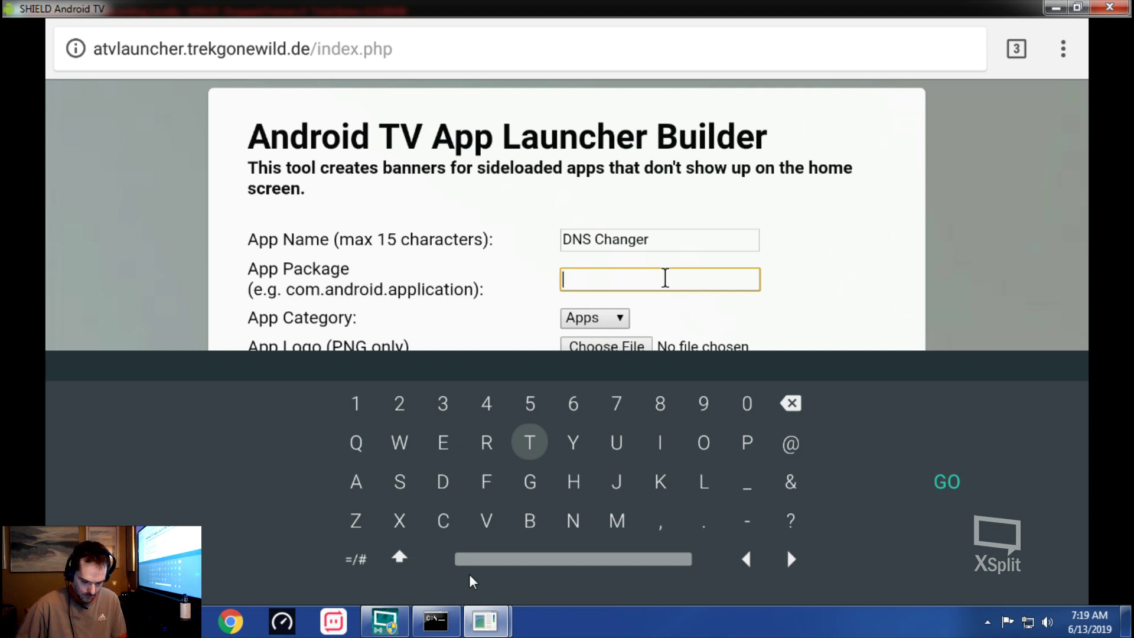
{"action": "type", "text": "com"}
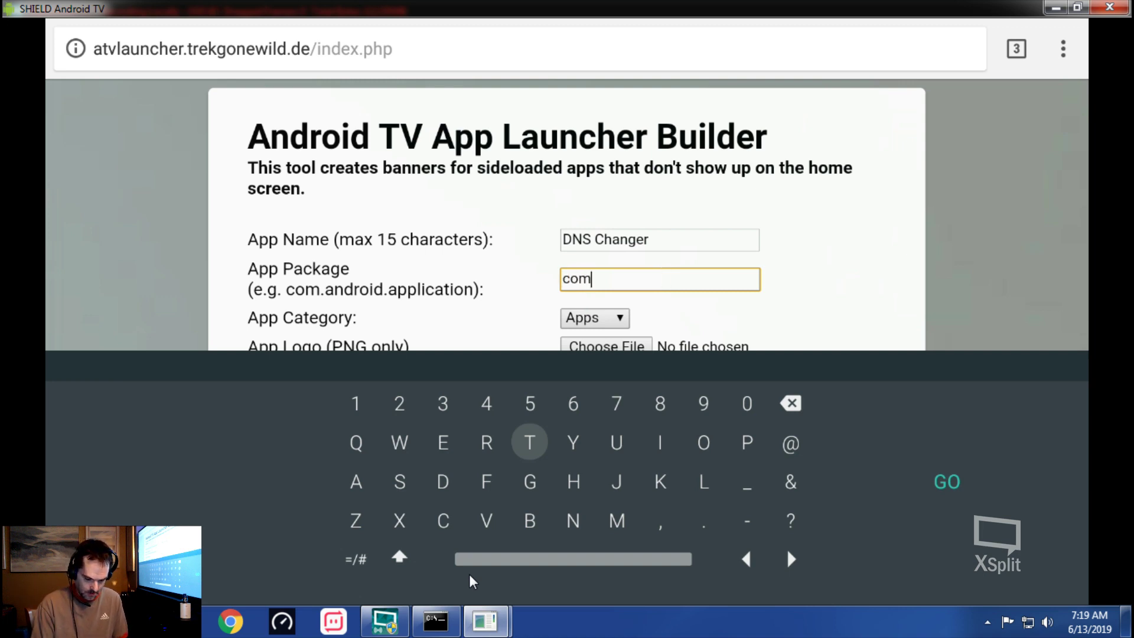
{"action": "type", "text": "."}
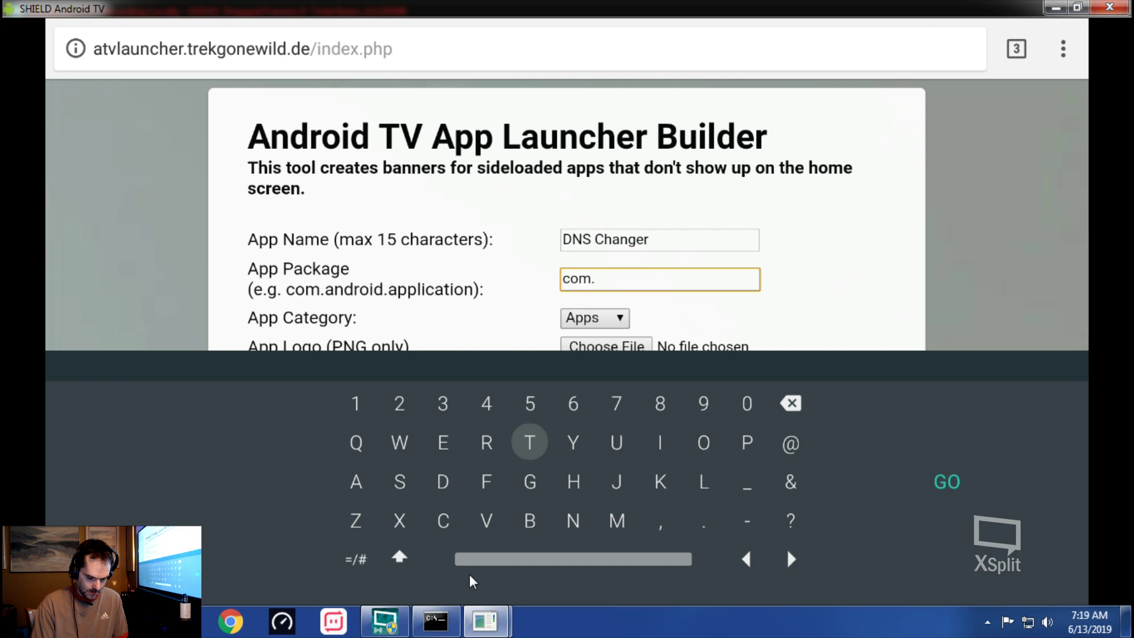
{"action": "type", "text": "ayk"}
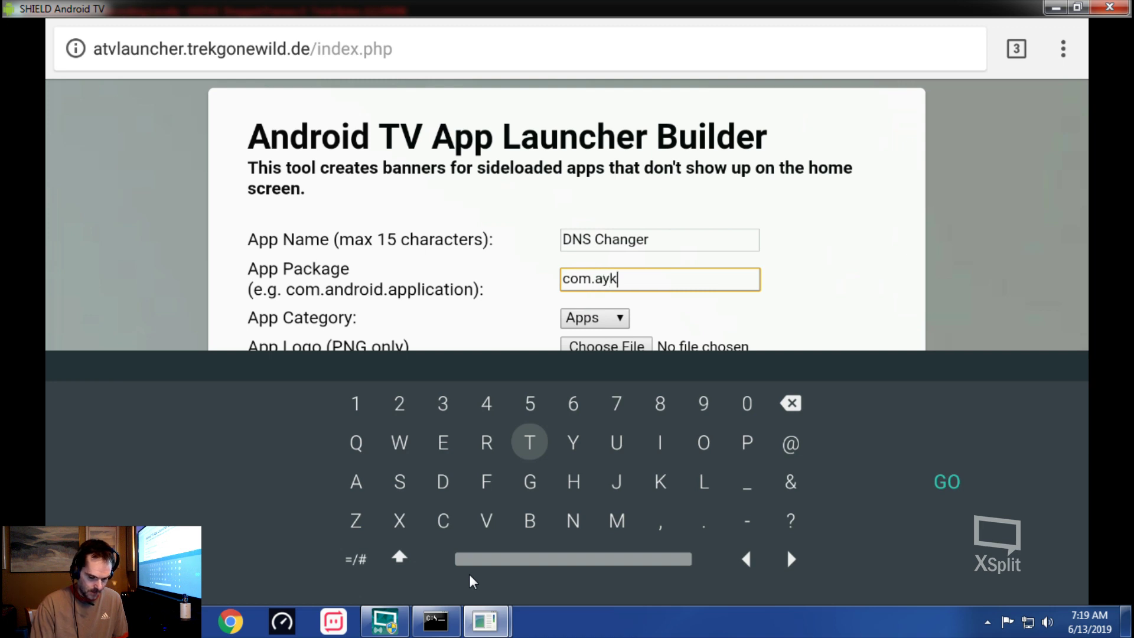
{"action": "type", "text": "utce"}
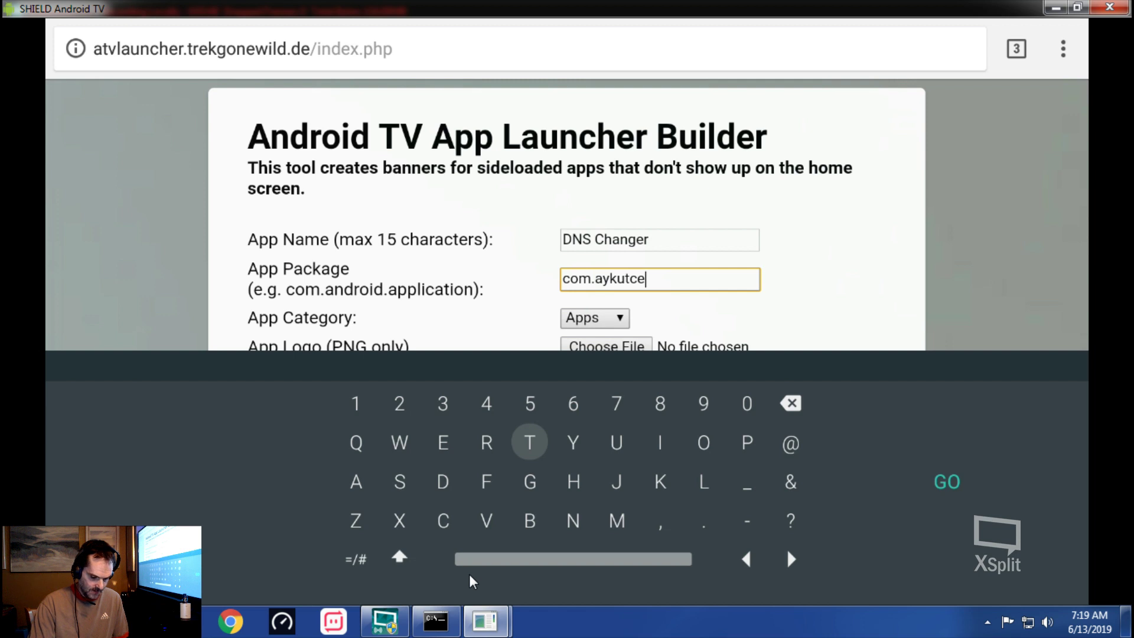
{"action": "type", "text": "vik"}
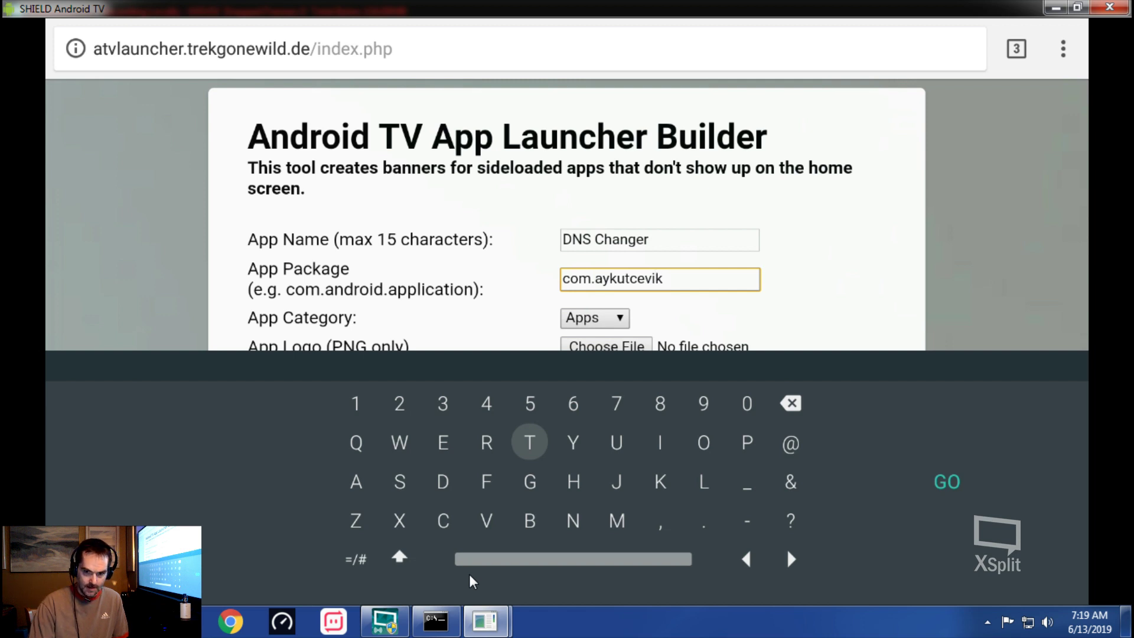
{"action": "type", "text": "."}
{"action": "type", "text": "d"}
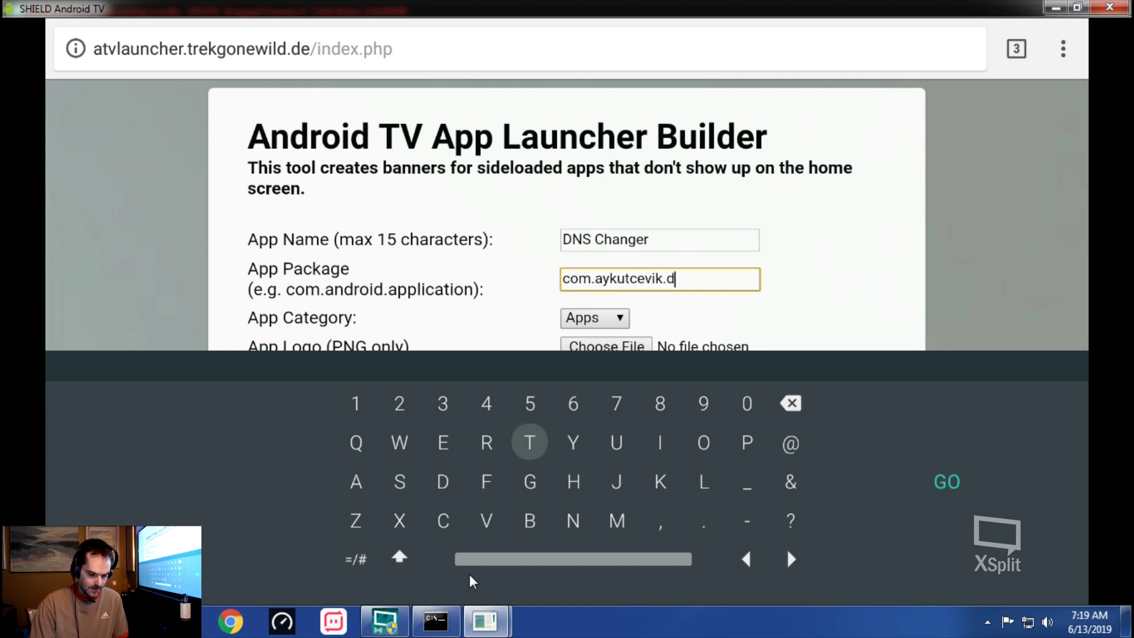
{"action": "type", "text": "nsc"}
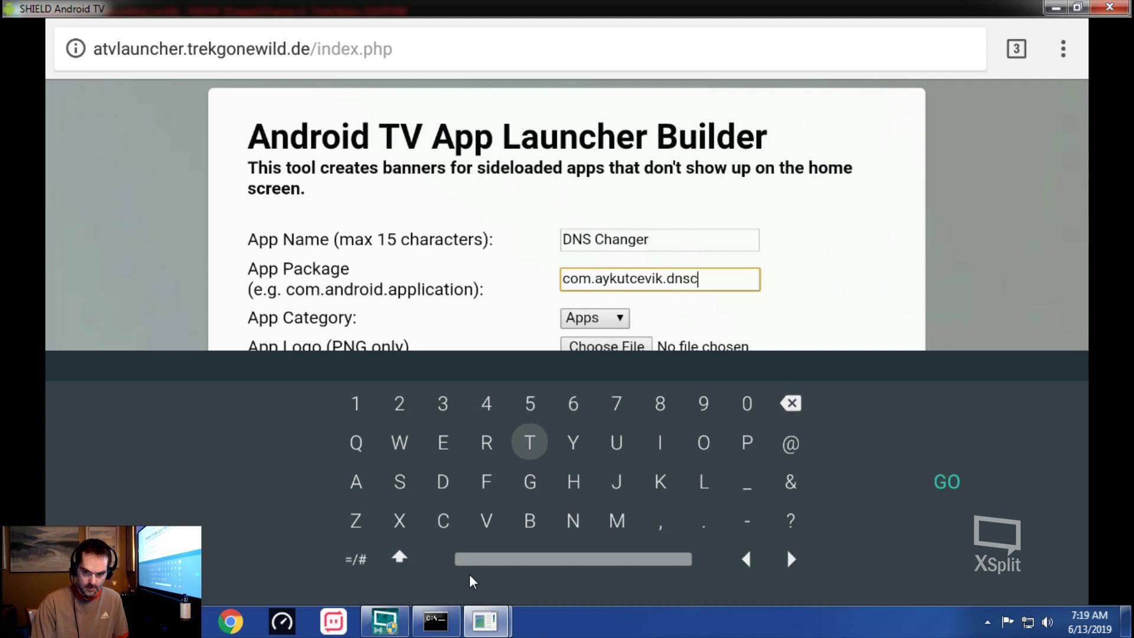
{"action": "type", "text": "hanger"}
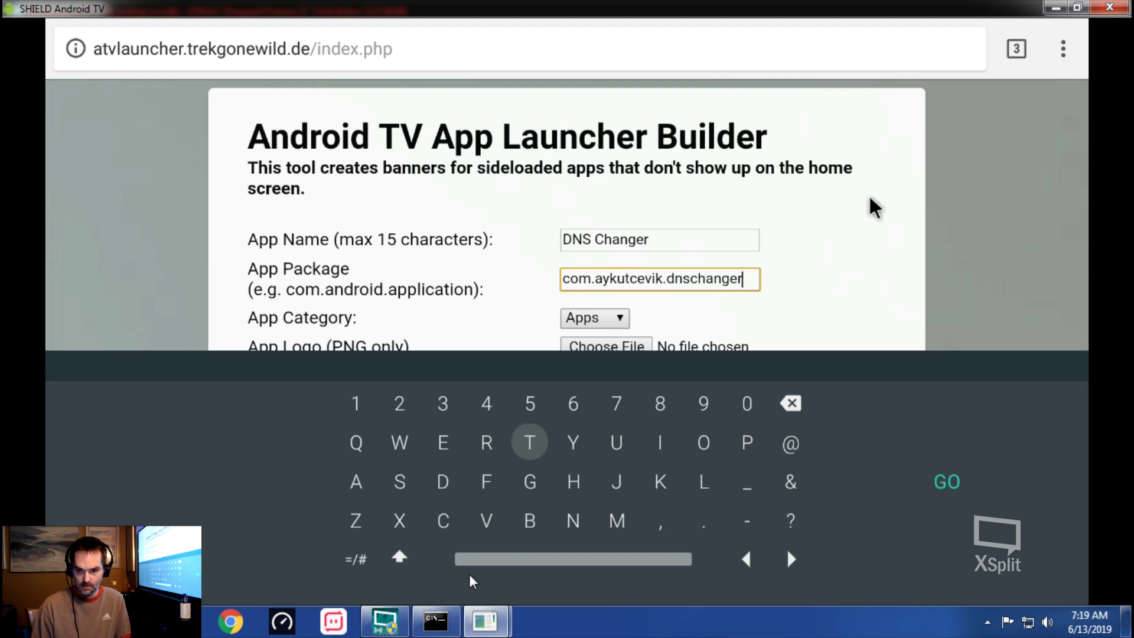
{"action": "left_click", "coordinate": [924, 227]}
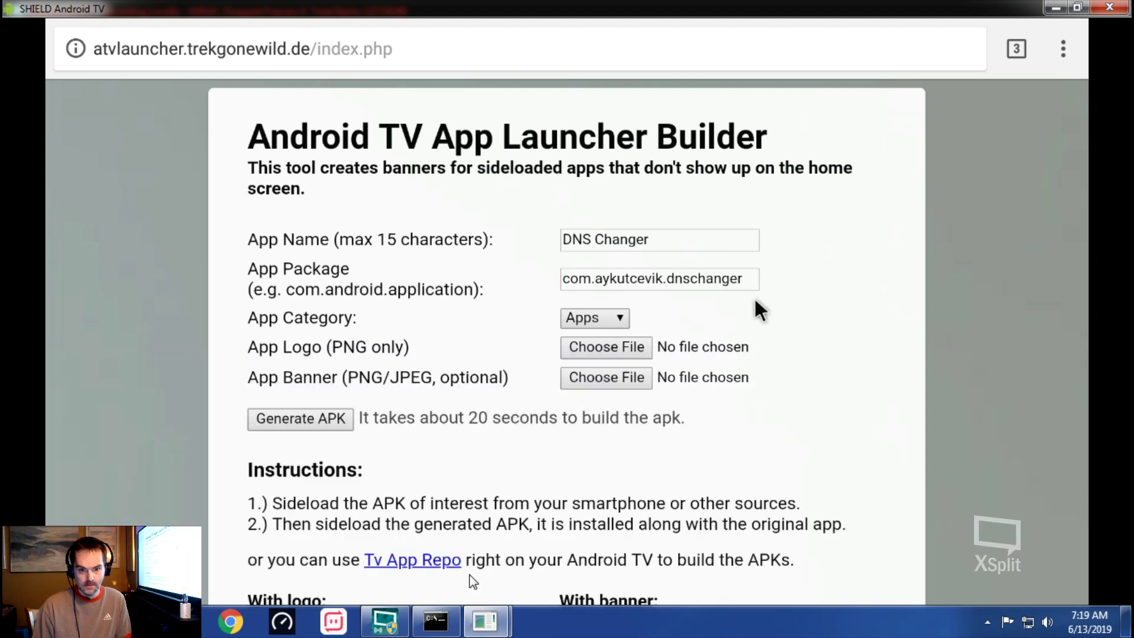
Keep the app category as Apps and upload the second L!DNS image, unnamed.png, as the app logo.
{"action": "left_click", "coordinate": [602, 319]}
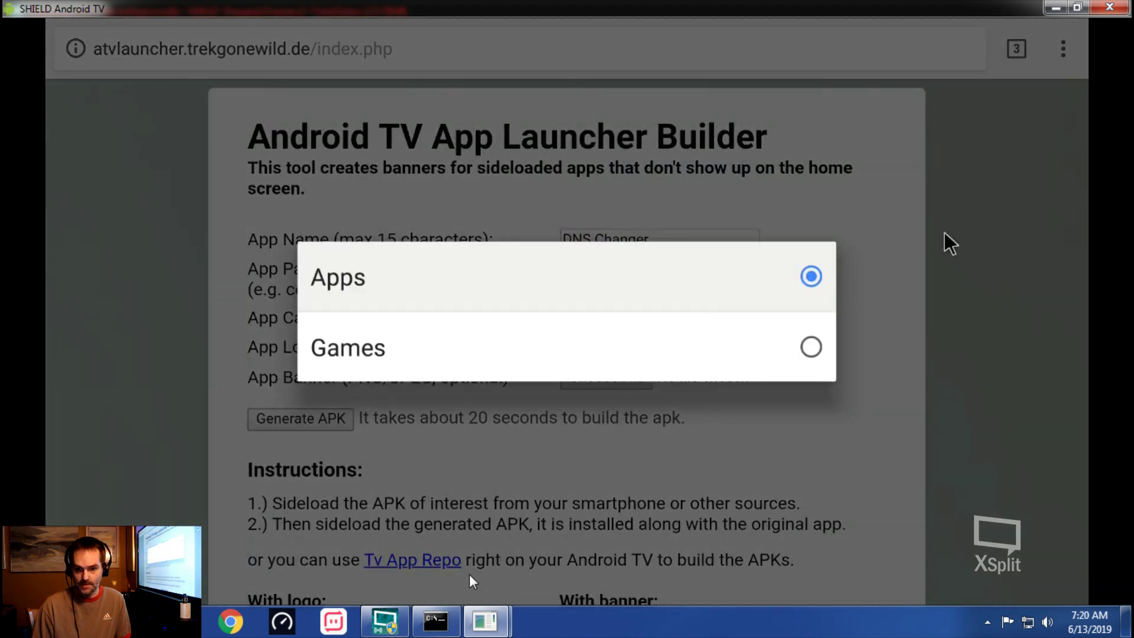
{"action": "left_click", "coordinate": [944, 232]}
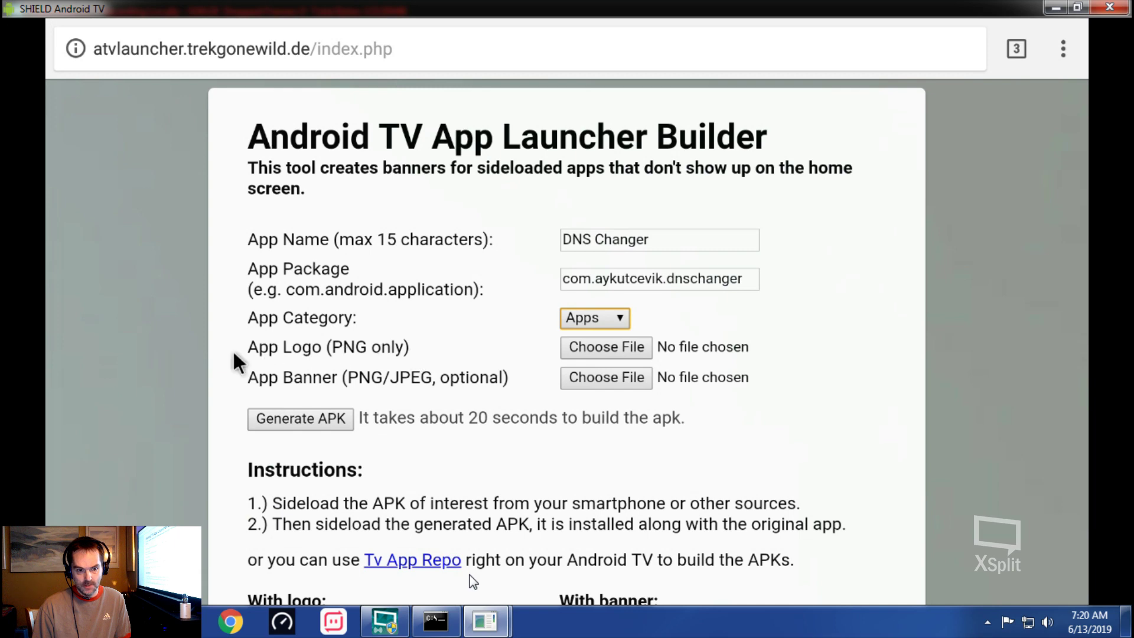
{"action": "left_click", "coordinate": [575, 345]}
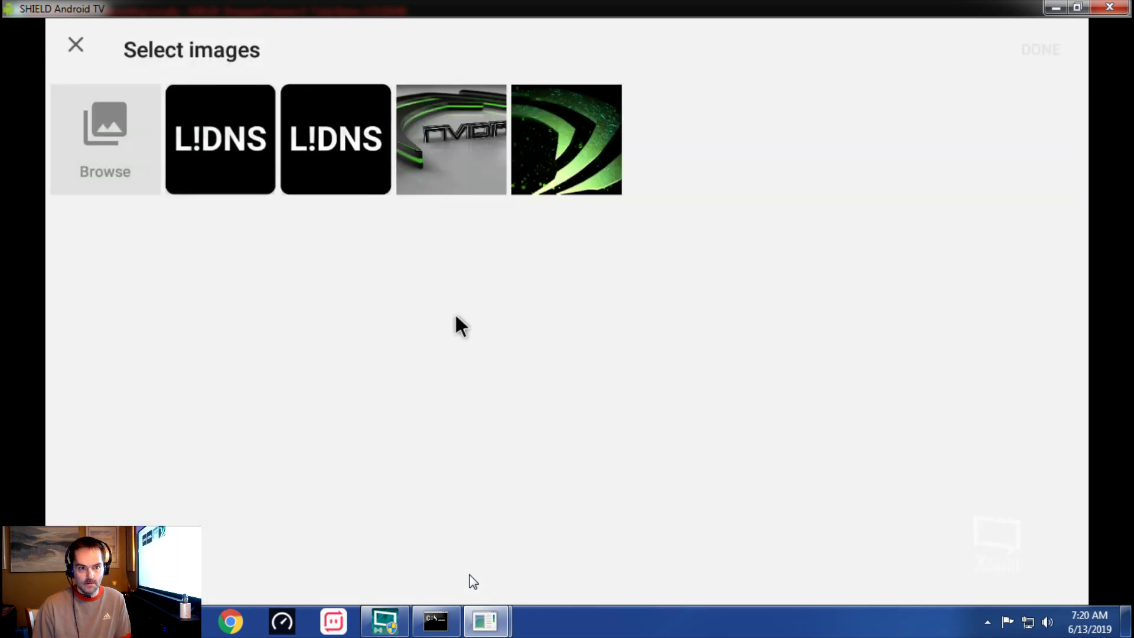
{"action": "left_click", "coordinate": [325, 166]}
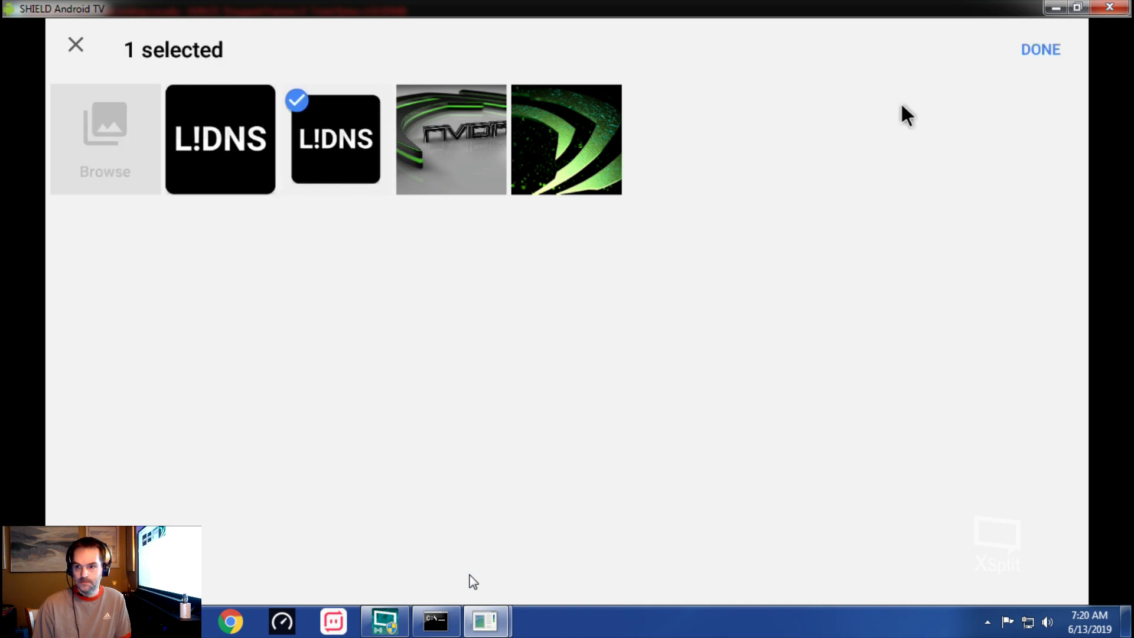
{"action": "left_click", "coordinate": [1042, 51]}
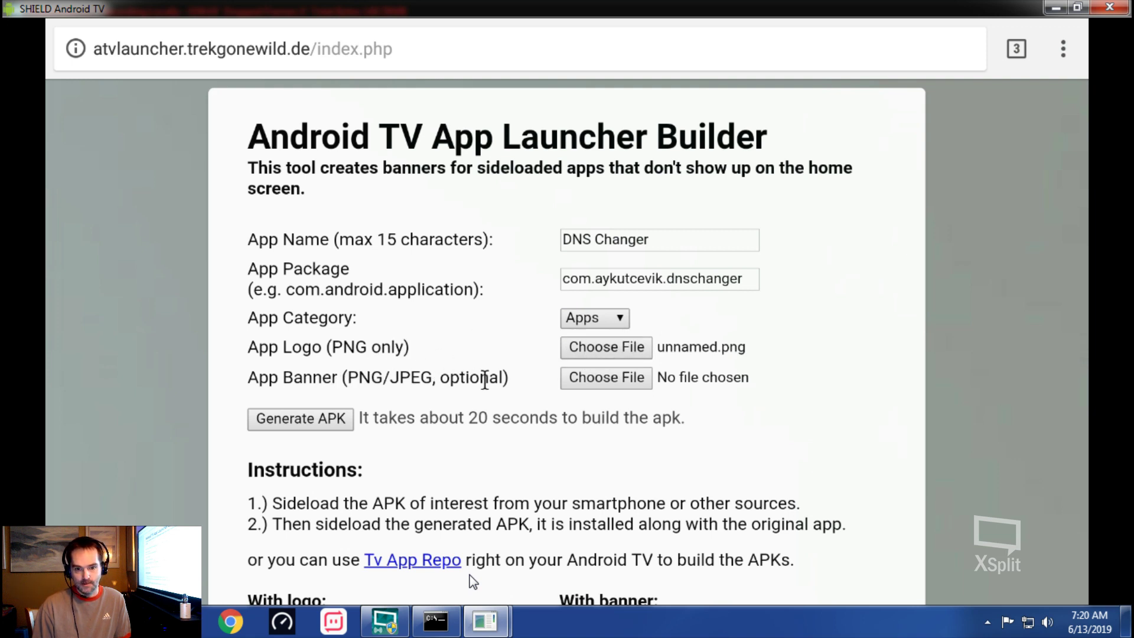
Upload the second L!DNS image, unnamed.png, as the app banner and generate the APK.
{"action": "left_click", "coordinate": [597, 378]}
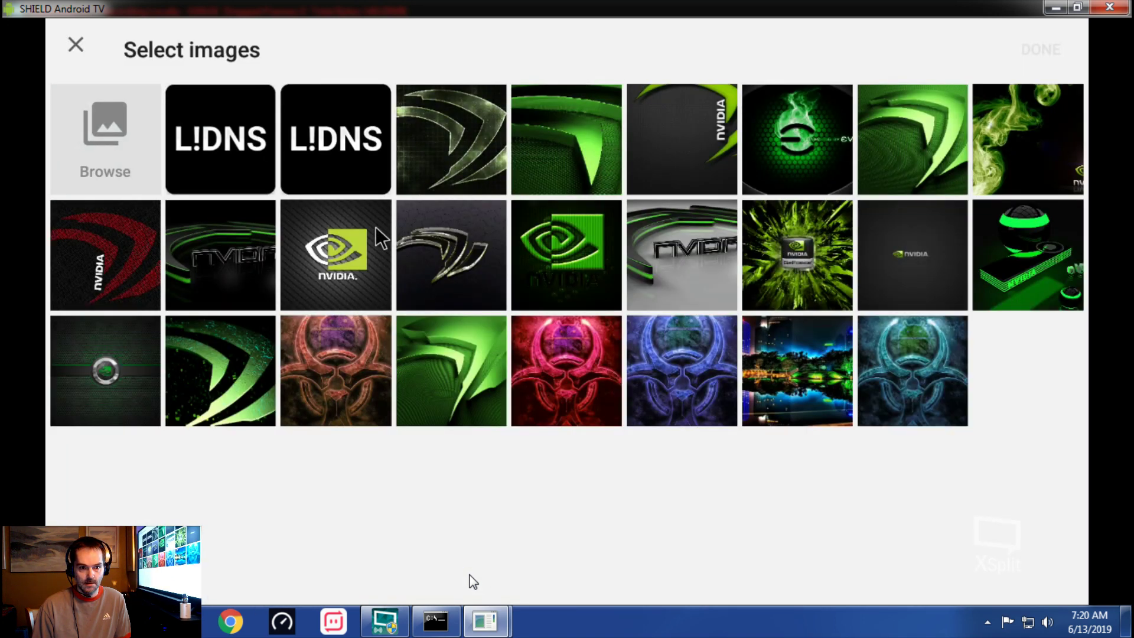
{"action": "left_click", "coordinate": [339, 158]}
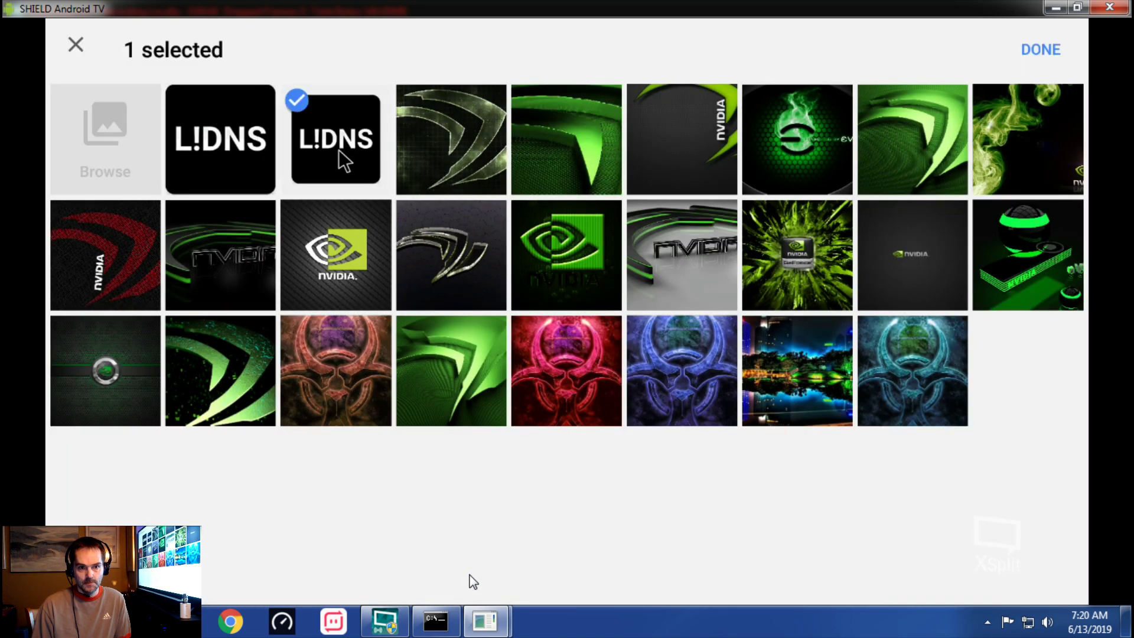
{"action": "left_click", "coordinate": [1039, 51]}
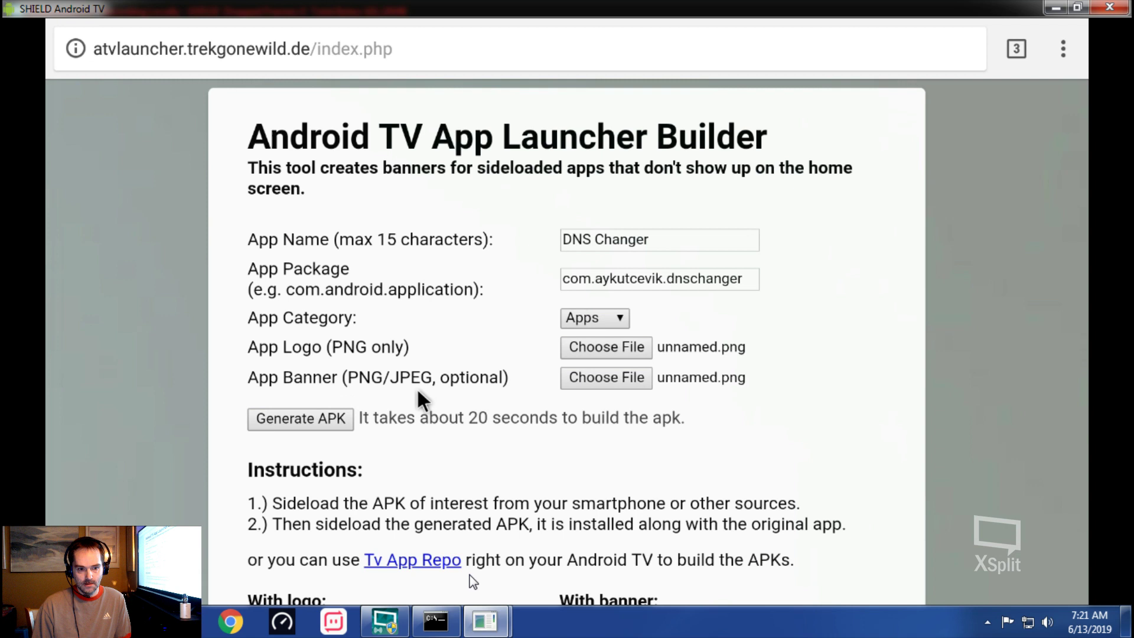
{"action": "left_click", "coordinate": [313, 409]}
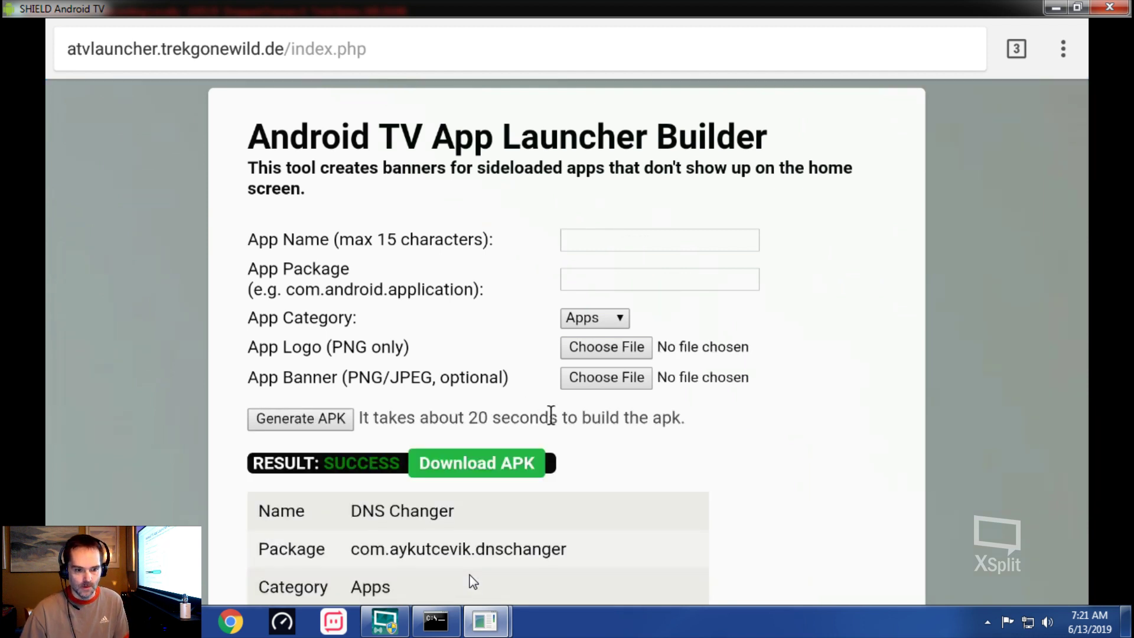
Download Dnschanger_ATV.apk, keeping it despite the file-type warning, and install it on the device.
{"action": "left_click", "coordinate": [480, 467]}
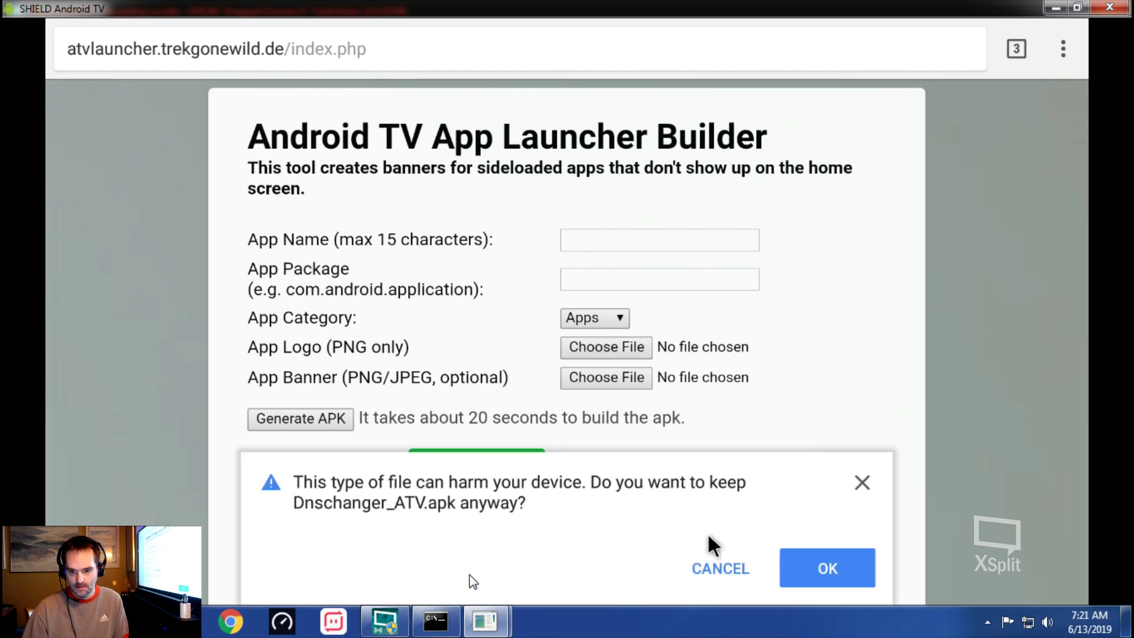
{"action": "left_click", "coordinate": [807, 559]}
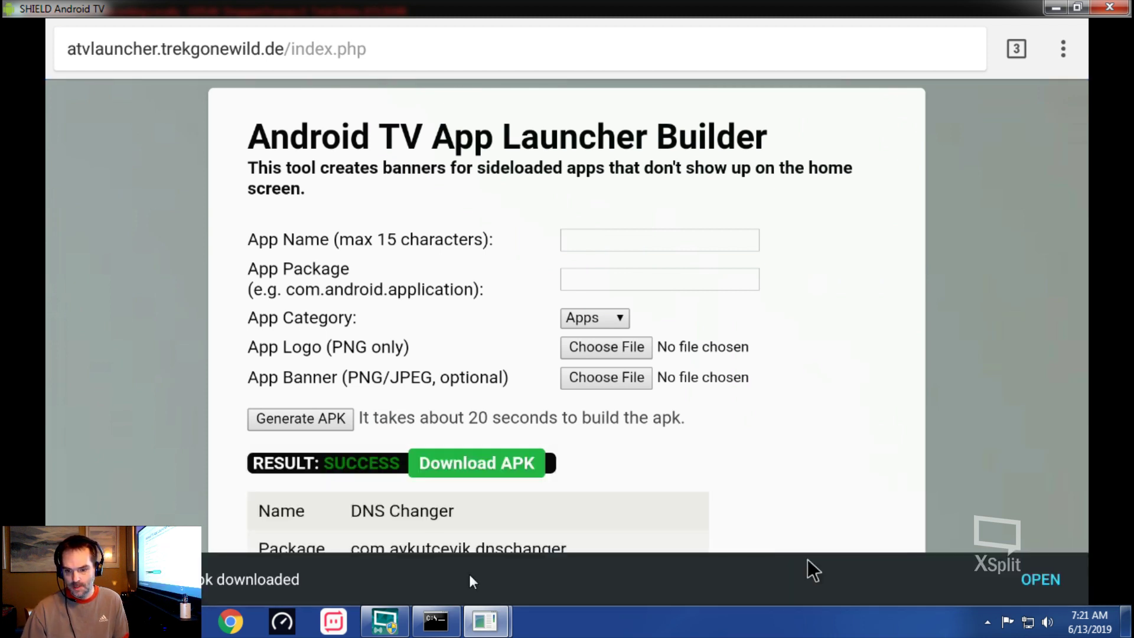
{"action": "left_click", "coordinate": [1056, 575]}
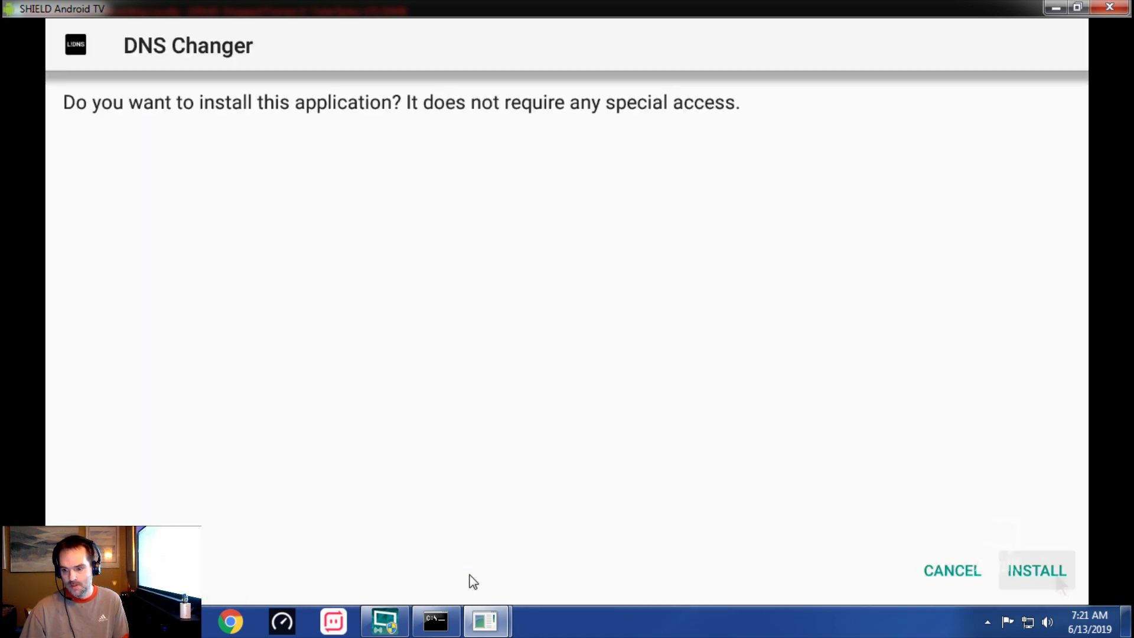
{"action": "left_click", "coordinate": [1056, 574]}
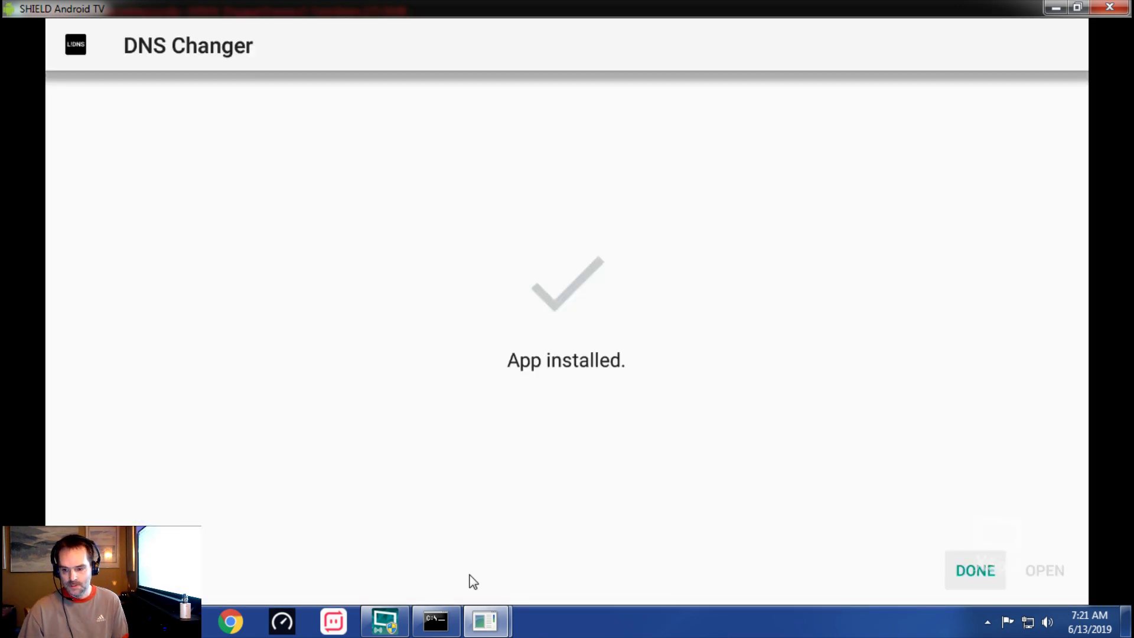
{"action": "key", "text": "Return"}
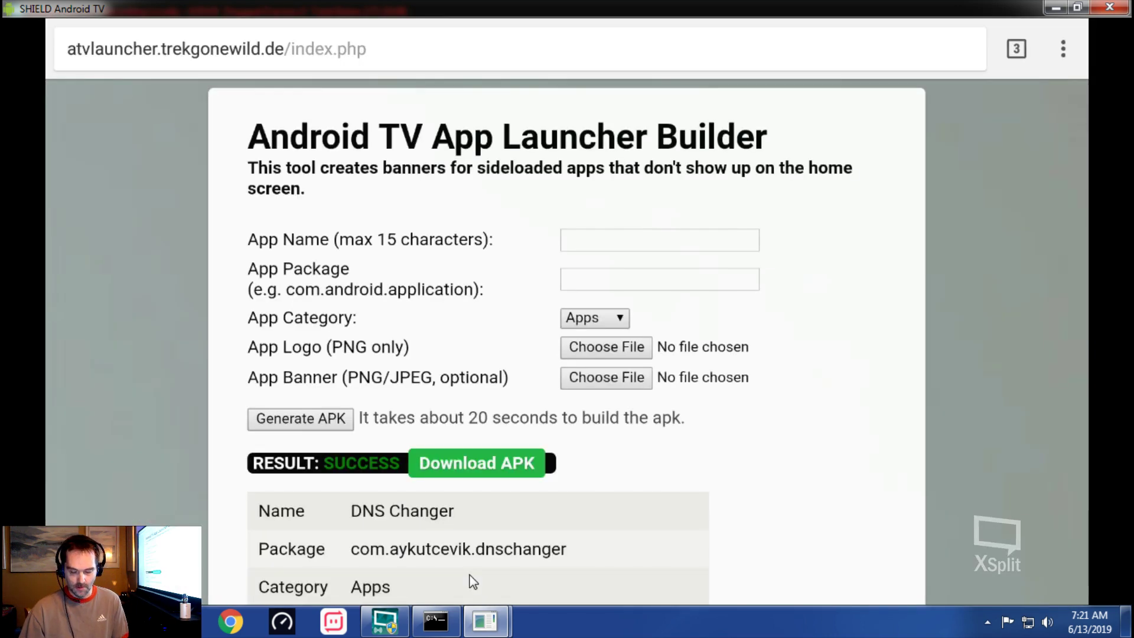
Return to the Android TV home screen and add DNS Changer to the favorite apps row.
{"action": "key", "text": "Home"}
{"action": "key", "text": "Right"}
{"action": "key", "text": "Right"}
{"action": "key", "text": "Right"}
{"action": "key", "text": "Right"}
{"action": "key", "text": "Right"}
{"action": "key", "text": "Right"}
{"action": "key", "text": "Right"}
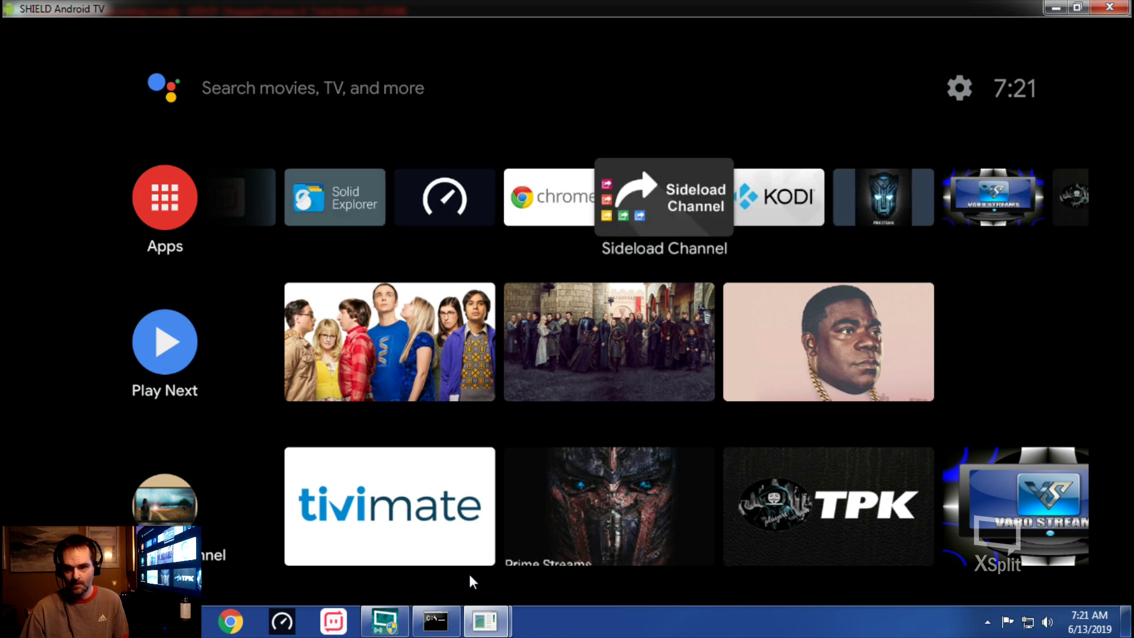
{"action": "key", "text": "Return"}
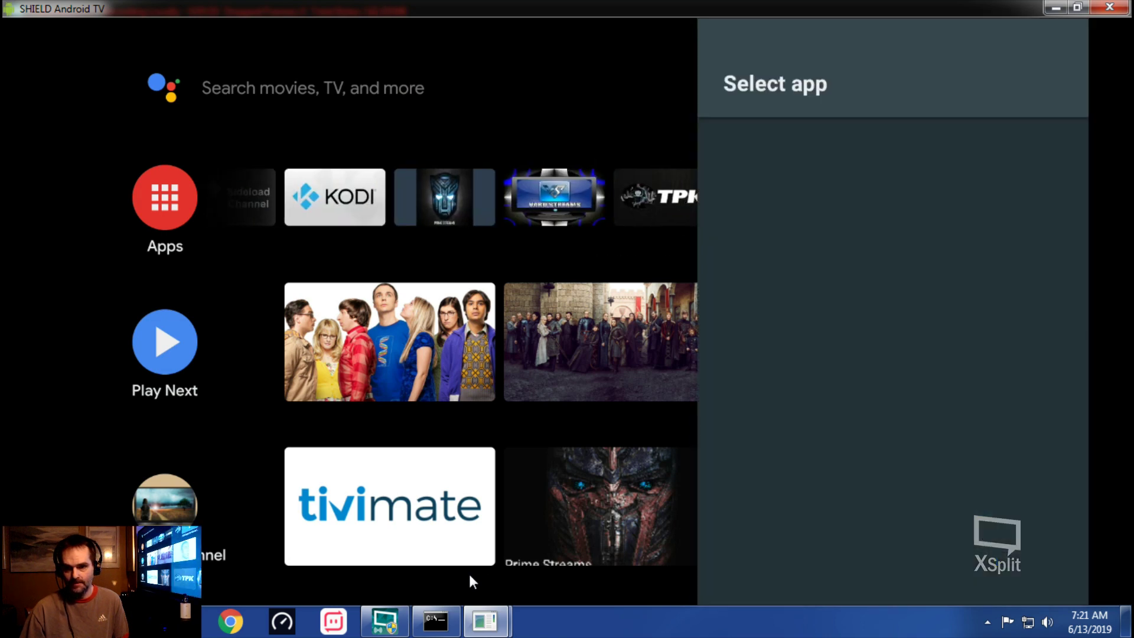
{"action": "key", "text": "Down"}
{"action": "key", "text": "Return"}
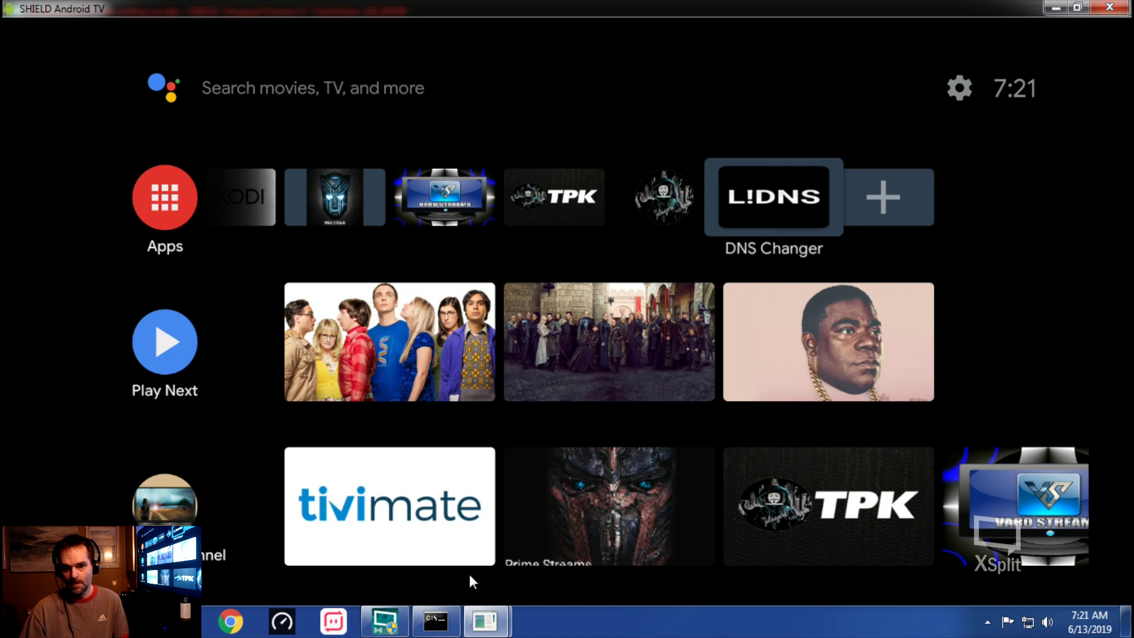
Move the DNS Changer tile in the favorites row to between Google Play Store and AIDA64.
{"action": "key", "text": "Return"}
{"action": "key", "text": "Down"}
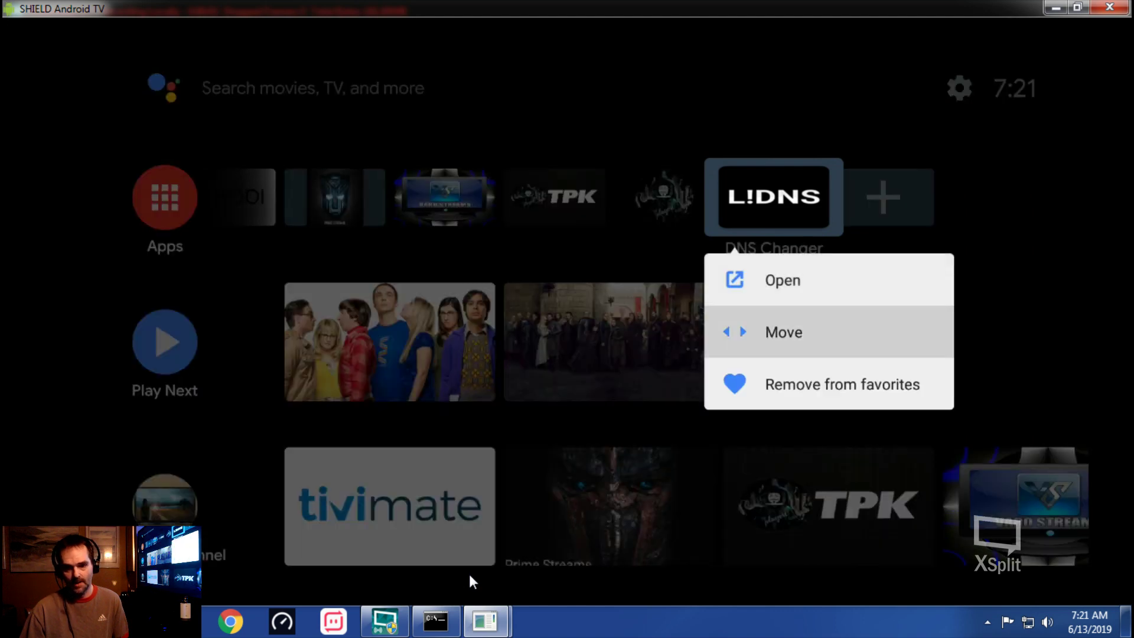
{"action": "key", "text": "Escape"}
{"action": "key", "text": "Left"}
{"action": "key", "text": "Left"}
{"action": "key", "text": "Left"}
{"action": "key", "text": "Left"}
{"action": "key", "text": "Left"}
{"action": "key", "text": "Left"}
{"action": "key", "text": "Left"}
{"action": "key", "text": "Left"}
{"action": "key", "text": "Left"}
{"action": "key", "text": "Left"}
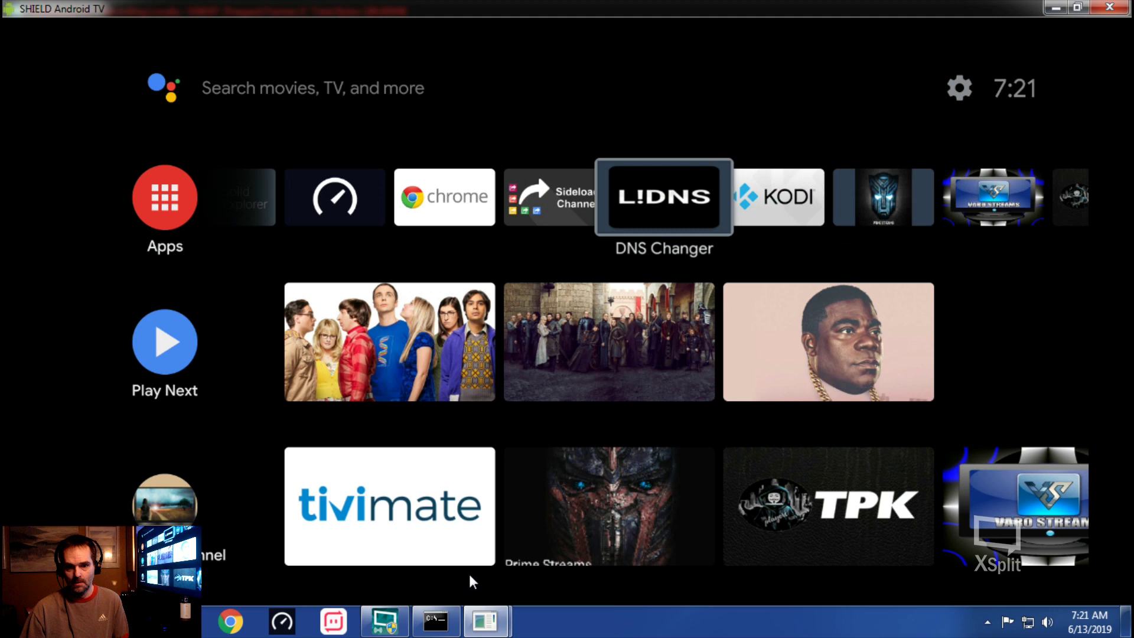
{"action": "key", "text": "Left"}
{"action": "key", "text": "Left"}
{"action": "key", "text": "Left"}
{"action": "key", "text": "Left"}
{"action": "key", "text": "Left"}
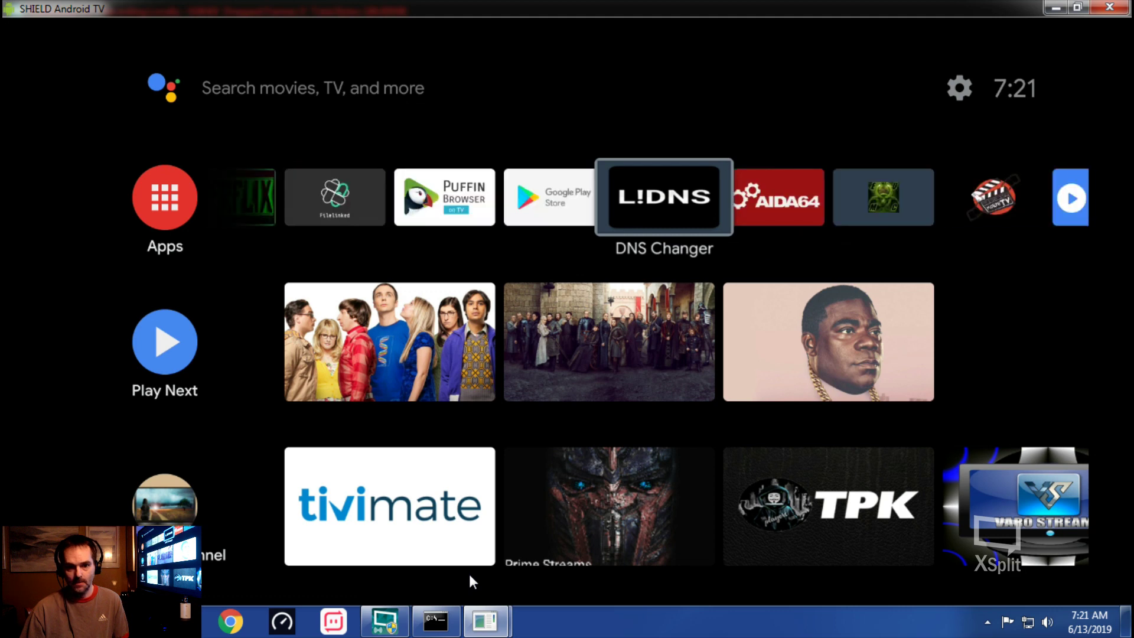
{"action": "key", "text": "Return"}
Launch DNS Changer from its home screen tile to test the shortcut, and return to the home screen.
{"action": "key", "text": "Return"}
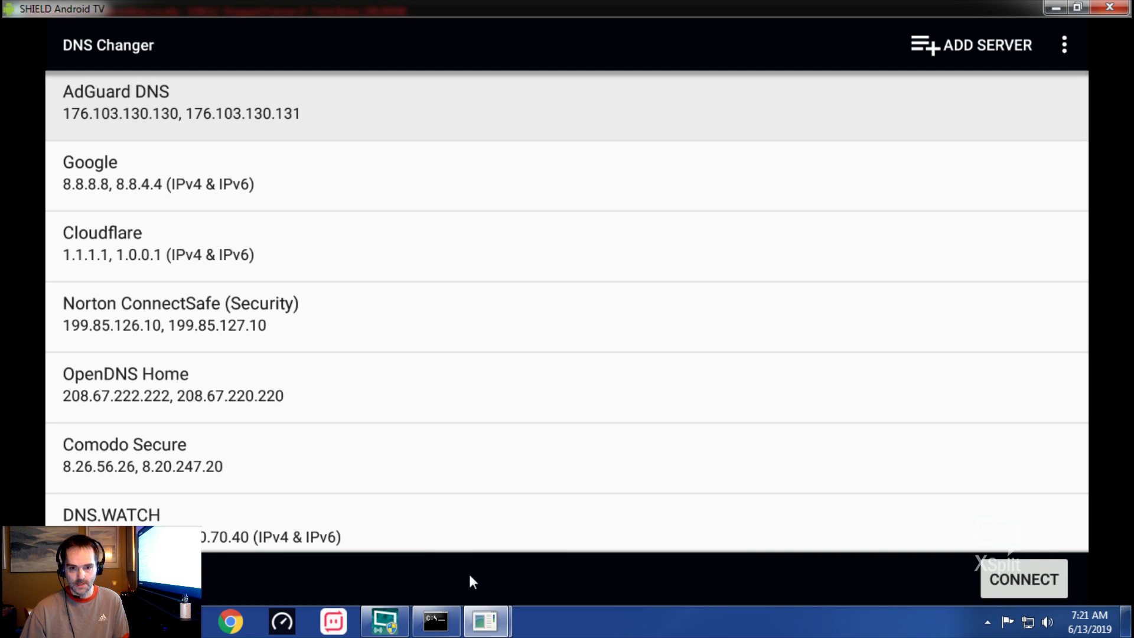
{"action": "key", "text": "Escape"}
Look through the favorite apps row to review how the DNS Changer tile sits among the other app banners.
{"action": "key", "text": "Left"}
{"action": "key", "text": "Left"}
{"action": "key", "text": "Left"}
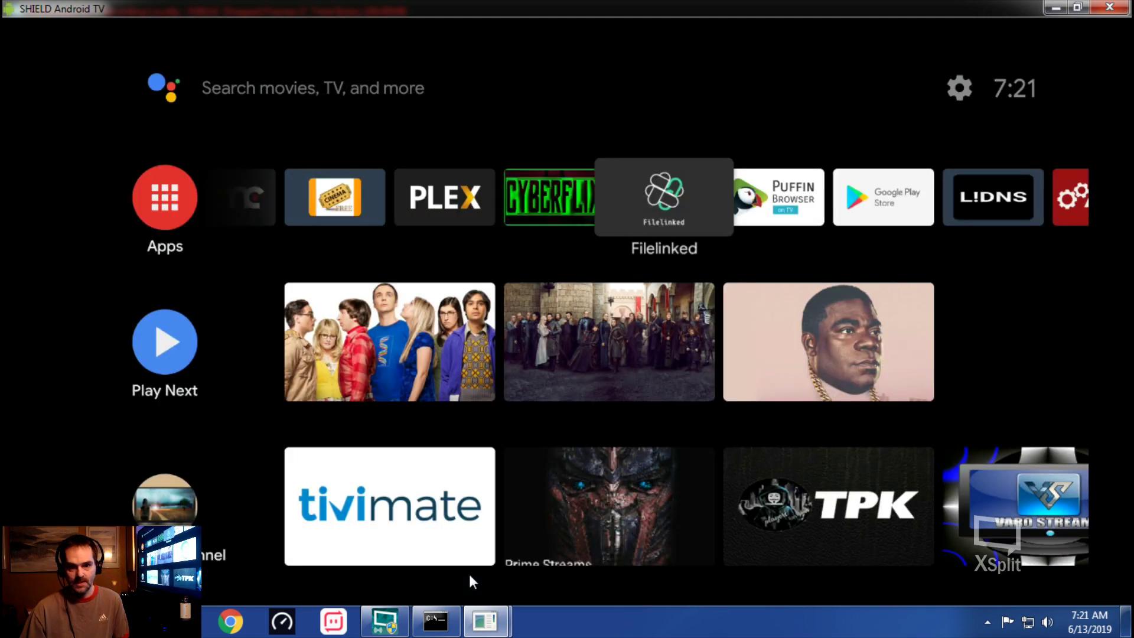
{"action": "key", "text": "Left"}
{"action": "key", "text": "Left"}
{"action": "key", "text": "Left"}
{"action": "key", "text": "Left"}
{"action": "key", "text": "Left"}
{"action": "key", "text": "Left"}
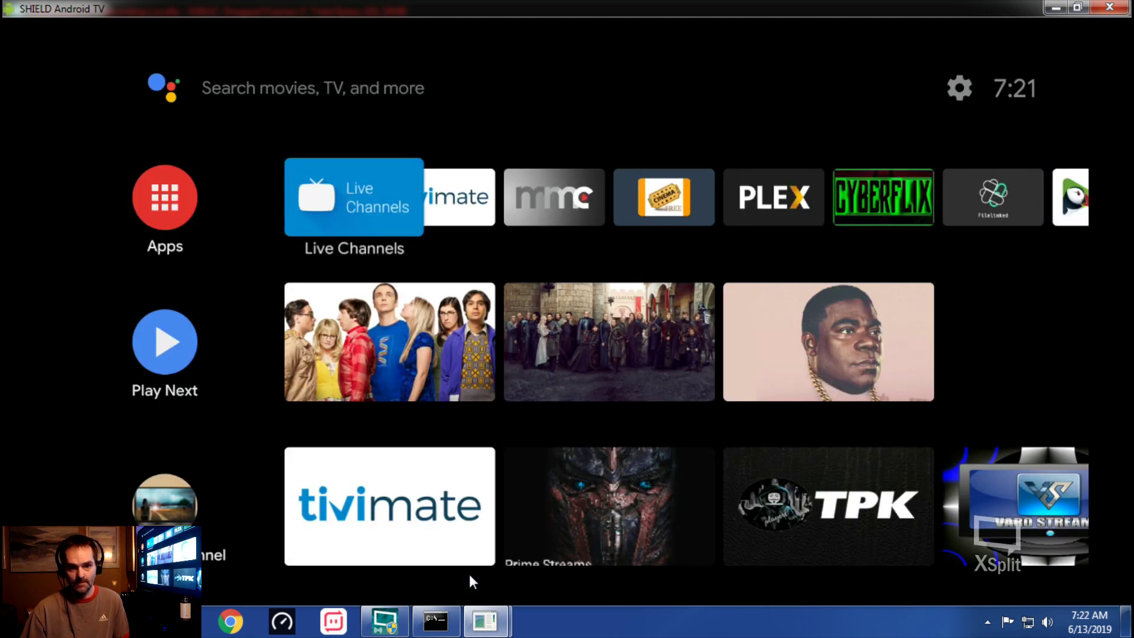
{"action": "key", "text": "Right"}
{"action": "key", "text": "Right"}
{"action": "key", "text": "Right"}
{"action": "key", "text": "Right"}
{"action": "key", "text": "Right"}
{"action": "key", "text": "Right"}
{"action": "key", "text": "Right"}
{"action": "key", "text": "Right"}
{"action": "key", "text": "Right"}
{"action": "key", "text": "Right"}
{"action": "key", "text": "Right"}
{"action": "key", "text": "Right"}
{"action": "key", "text": "Right"}
{"action": "key", "text": "Right"}
{"action": "key", "text": "Right"}
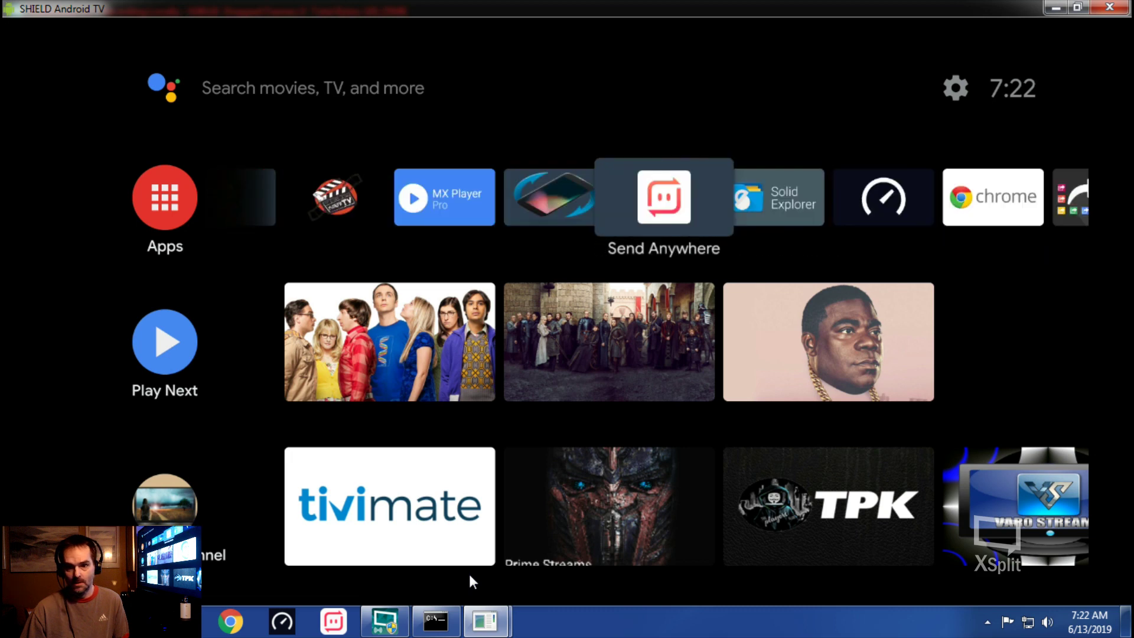
{"action": "key", "text": "Left"}
{"action": "key", "text": "Left"}
{"action": "key", "text": "Left"}
{"action": "key", "text": "Left"}
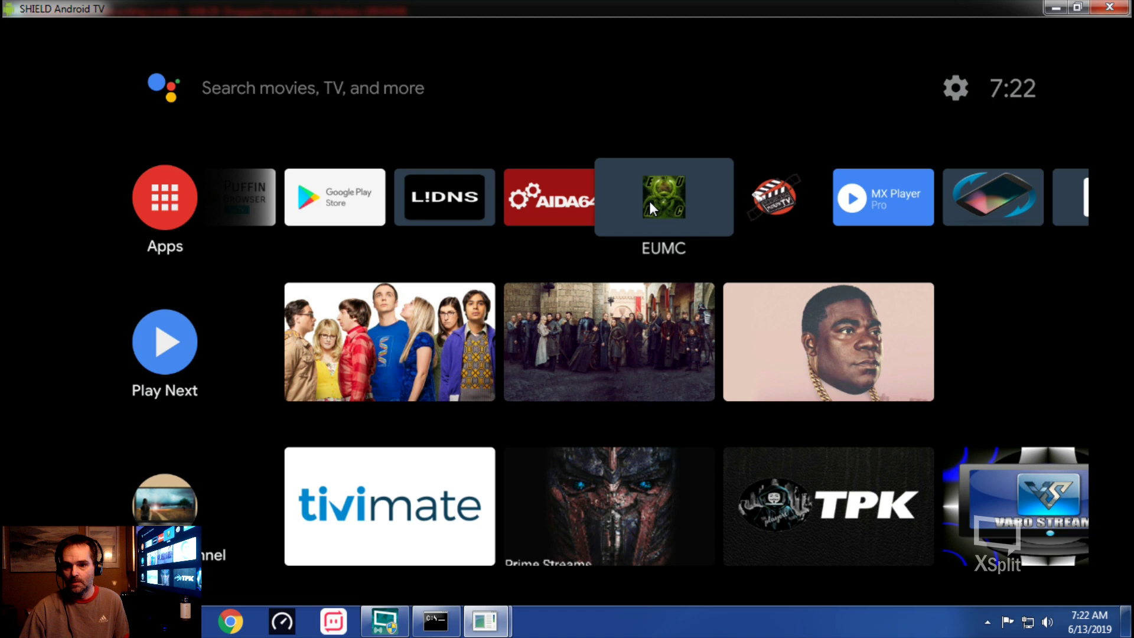
{"action": "key", "text": "Right"}
{"action": "key", "text": "Right"}
{"action": "key", "text": "Right"}
{"action": "key", "text": "Right"}
{"action": "key", "text": "Right"}
{"action": "key", "text": "Left"}
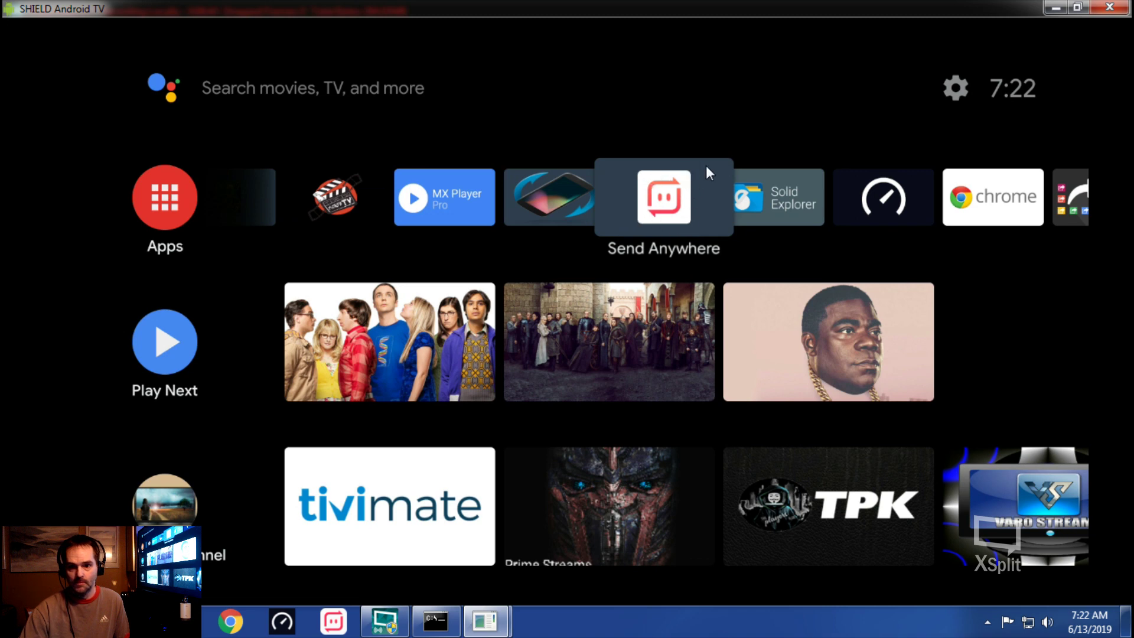
{"action": "key", "text": "Down"}
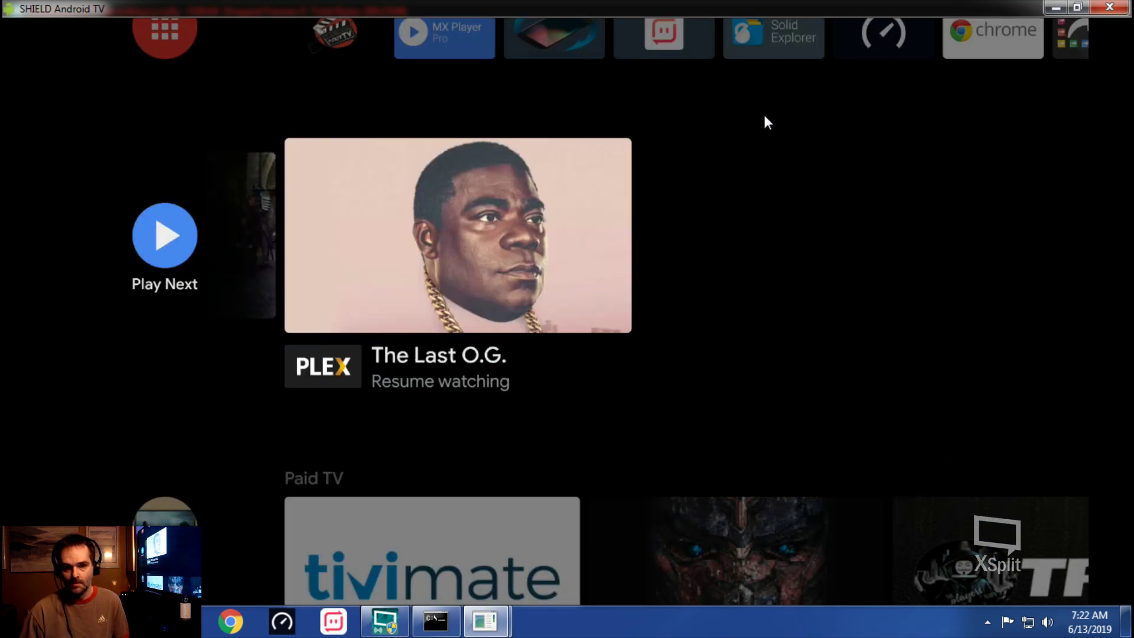
{"action": "key", "text": "Up"}
{"action": "key", "text": "Right"}
{"action": "key", "text": "Right"}
{"action": "key", "text": "Right"}
{"action": "key", "text": "Right"}
{"action": "key", "text": "Right"}
{"action": "key", "text": "Right"}
{"action": "key", "text": "Right"}
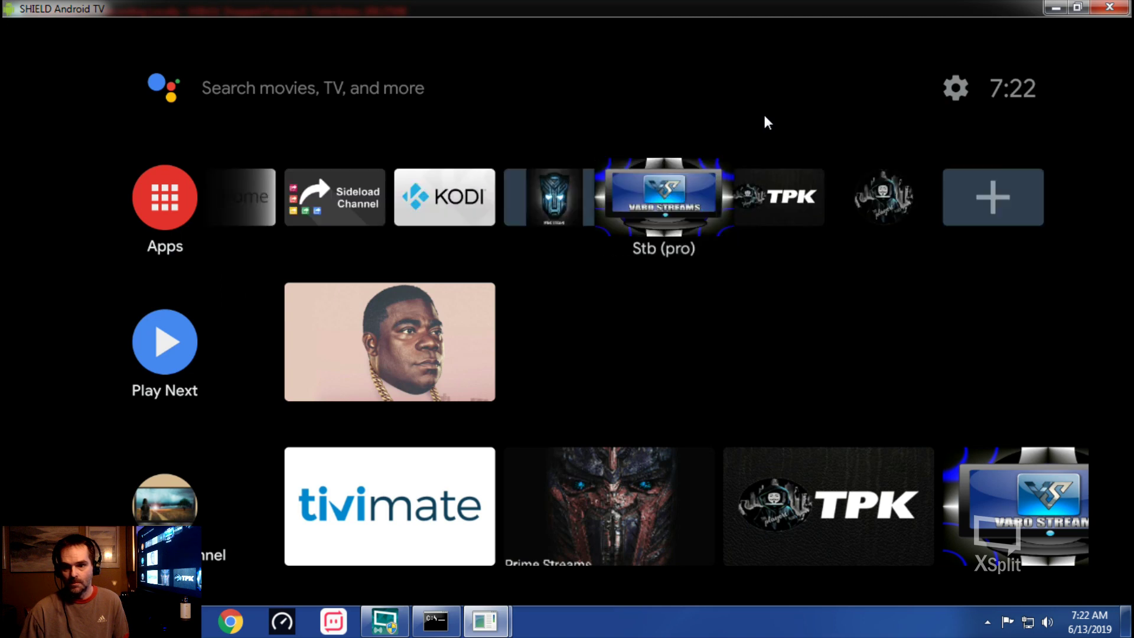
{"action": "key", "text": "Right"}
{"action": "key", "text": "Right"}
{"action": "key", "text": "Right"}
{"action": "key", "text": "Left"}
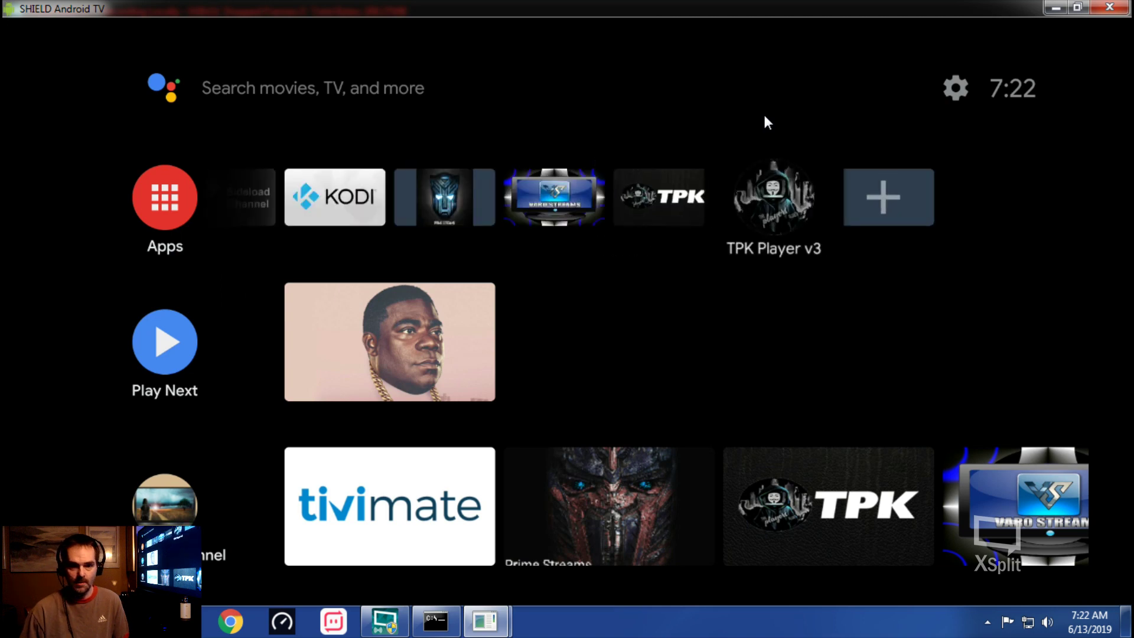
{"action": "key", "text": "Left"}
{"action": "key", "text": "Left"}
{"action": "key", "text": "Left"}
{"action": "key", "text": "Left"}
{"action": "key", "text": "Left"}
{"action": "key", "text": "Left"}
{"action": "key", "text": "Left"}
{"action": "key", "text": "Left"}
{"action": "key", "text": "Left"}
{"action": "key", "text": "Left"}
{"action": "key", "text": "Left"}
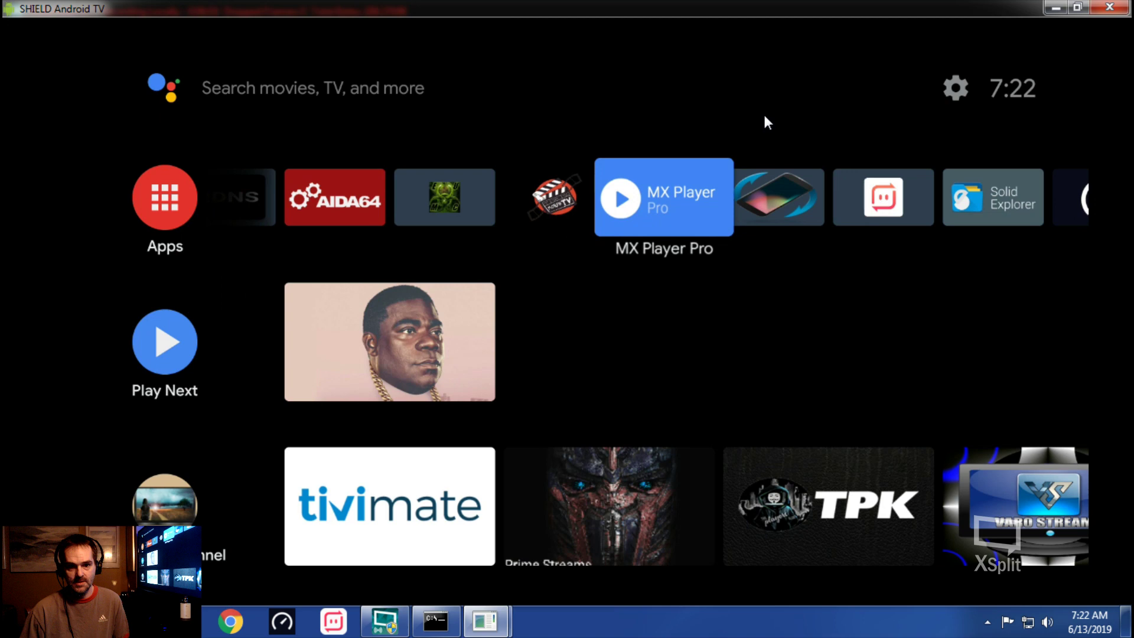
{"action": "key", "text": "Left"}
{"action": "key", "text": "Left"}
{"action": "key", "text": "Left"}
{"action": "key", "text": "Left"}
{"action": "key", "text": "Left"}
{"action": "key", "text": "Left"}
{"action": "key", "text": "Right"}
{"action": "key", "text": "Right"}
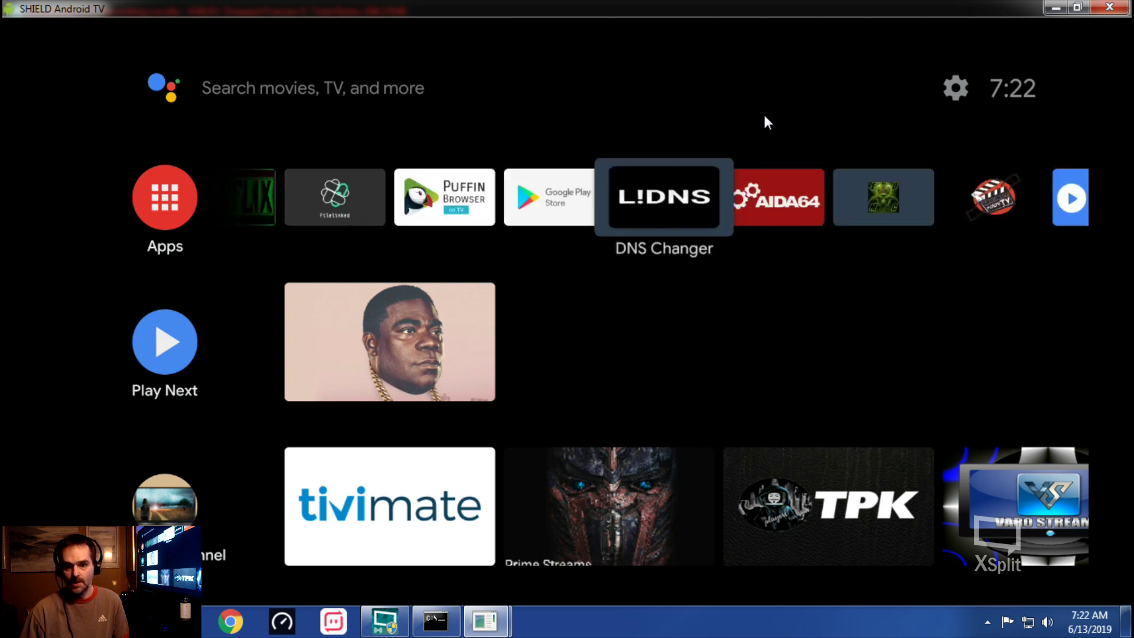
{"action": "key", "text": "Left"}
{"action": "key", "text": "Left"}
{"action": "key", "text": "Left"}
{"action": "key", "text": "Left"}
{"action": "key", "text": "Left"}
{"action": "key", "text": "Left"}
{"action": "key", "text": "Left"}
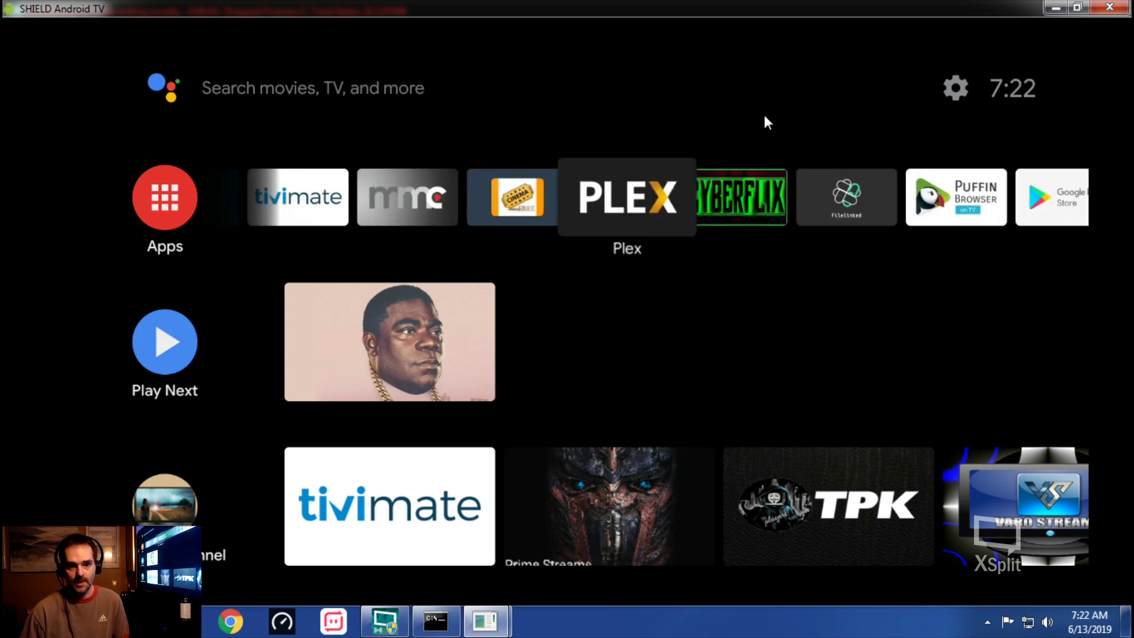
{"action": "key", "text": "Left"}
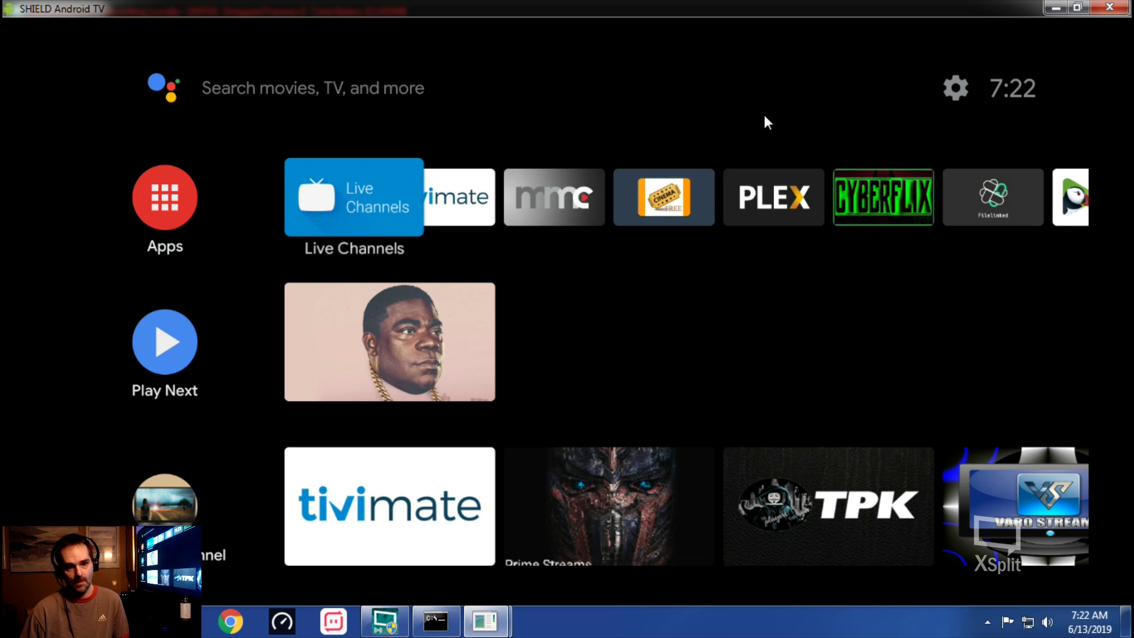
{"action": "key", "text": "Right"}
{"action": "key", "text": "Right"}
{"action": "key", "text": "Right"}
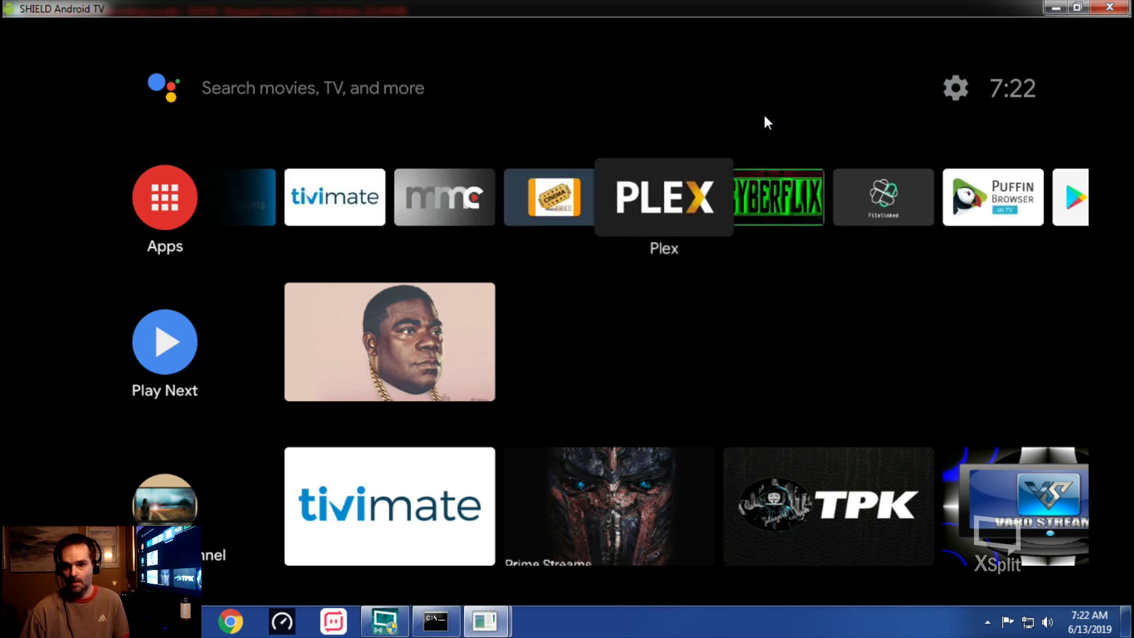
{"action": "key", "text": "Right"}
{"action": "key", "text": "Right"}
{"action": "key", "text": "Right"}
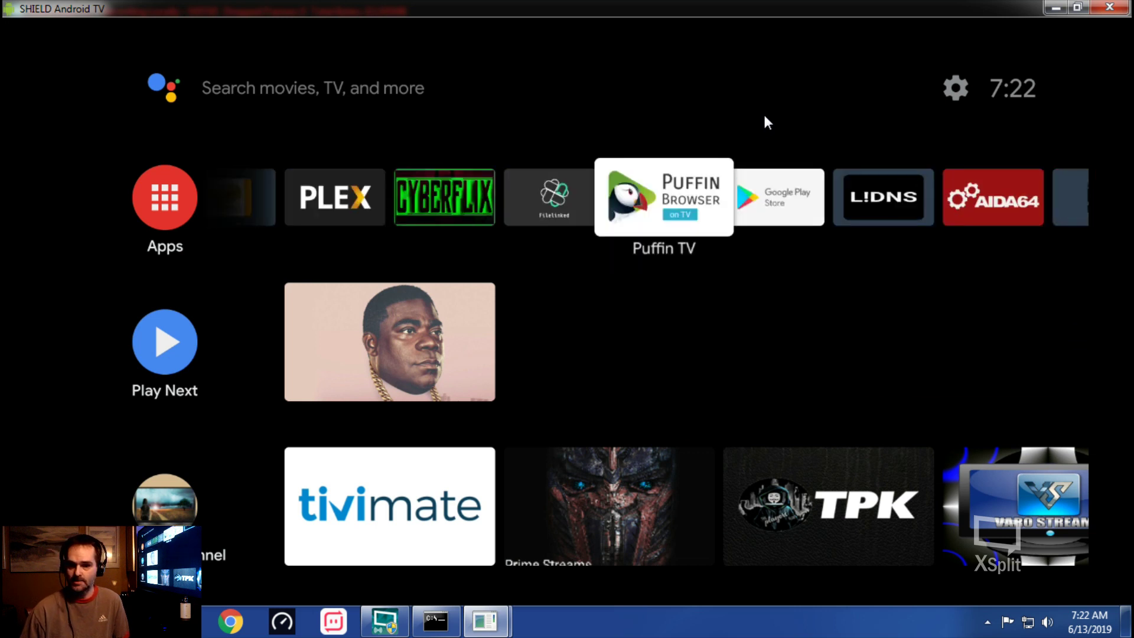
{"action": "key", "text": "Left"}
{"action": "key", "text": "Left"}
{"action": "key", "text": "Left"}
{"action": "key", "text": "Left"}
{"action": "key", "text": "Left"}
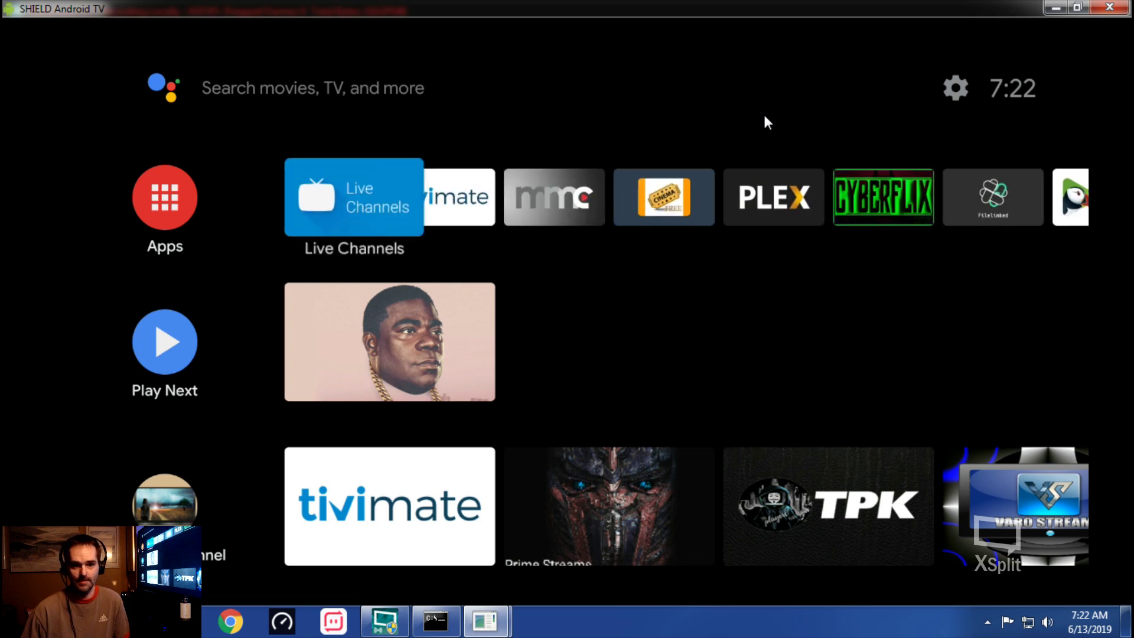
{"action": "key", "text": "Right"}
{"action": "key", "text": "Right"}
{"action": "key", "text": "Right"}
{"action": "key", "text": "Right"}
{"action": "key", "text": "Right"}
{"action": "key", "text": "Right"}
{"action": "key", "text": "Right"}
{"action": "key", "text": "Right"}
{"action": "key", "text": "Right"}
{"action": "key", "text": "Right"}
{"action": "key", "text": "Right"}
{"action": "key", "text": "Right"}
{"action": "key", "text": "Right"}
{"action": "key", "text": "Right"}
{"action": "key", "text": "Right"}
{"action": "key", "text": "Right"}
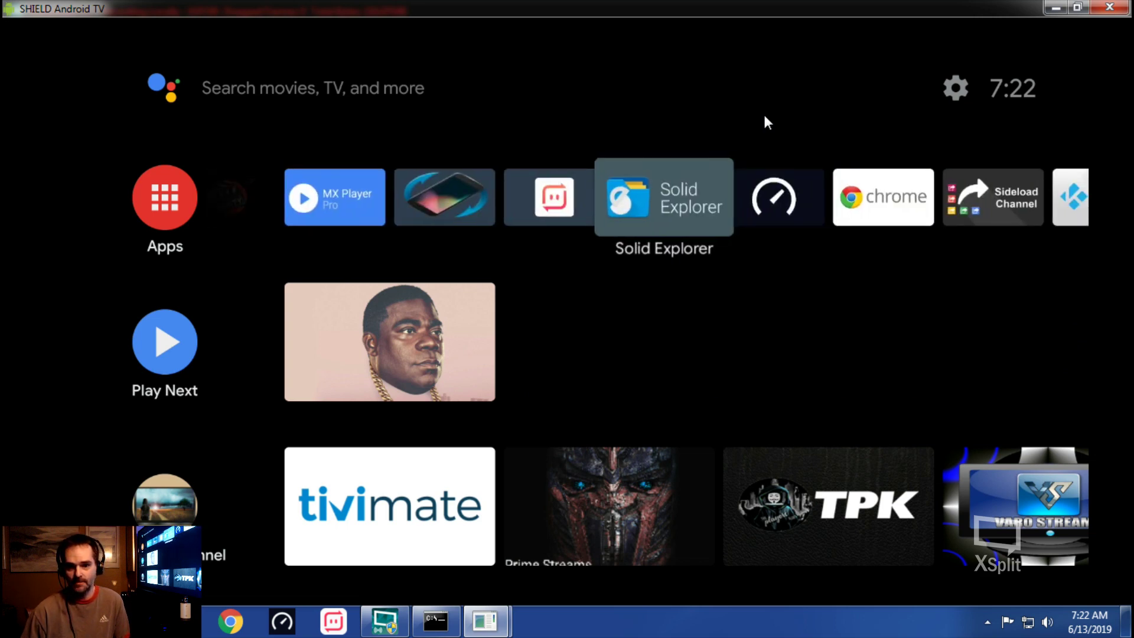
{"action": "key", "text": "Right"}
{"action": "key", "text": "Right"}
{"action": "key", "text": "Right"}
{"action": "key", "text": "Right"}
{"action": "key", "text": "Right"}
{"action": "key", "text": "Right"}
{"action": "key", "text": "Right"}
{"action": "key", "text": "Right"}
{"action": "key", "text": "Left"}
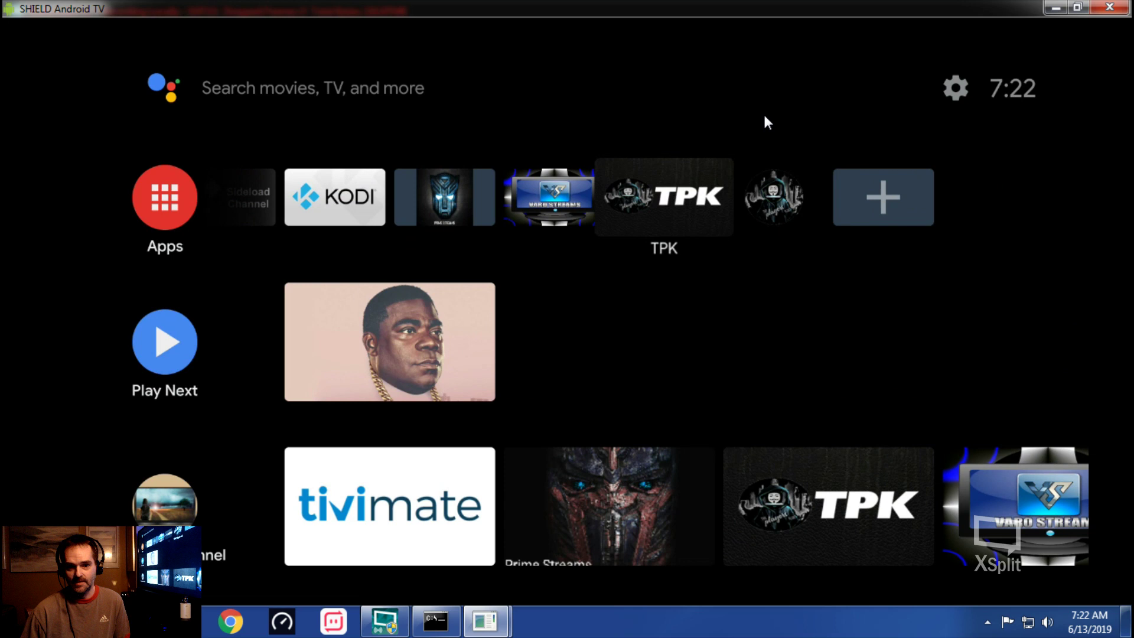
Browse the favorites row back to Live Channels, and return to the DNS Changer tile.
{"action": "key", "text": "Left"}
{"action": "key", "text": "Left"}
{"action": "key", "text": "Left"}
{"action": "key", "text": "Left"}
{"action": "key", "text": "Left"}
{"action": "key", "text": "Left"}
{"action": "key", "text": "Left"}
{"action": "key", "text": "Left"}
{"action": "key", "text": "Left"}
{"action": "key", "text": "Left"}
{"action": "key", "text": "Left"}
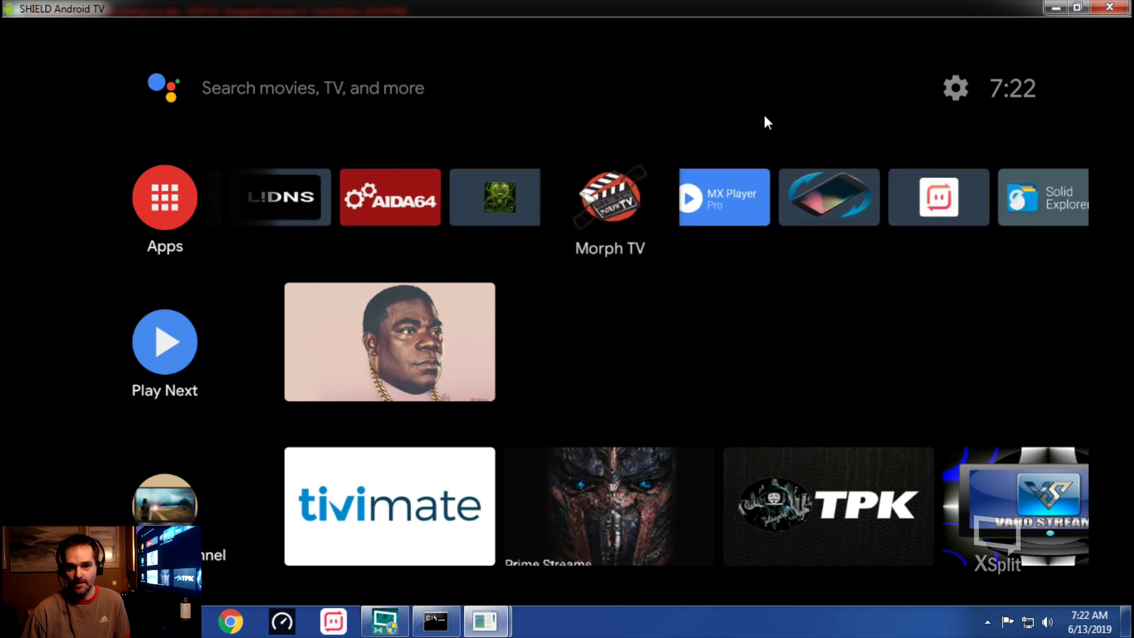
{"action": "key", "text": "Left"}
{"action": "key", "text": "Left"}
{"action": "key", "text": "Left"}
{"action": "key", "text": "Left"}
{"action": "key", "text": "Left"}
{"action": "key", "text": "Left"}
{"action": "key", "text": "Left"}
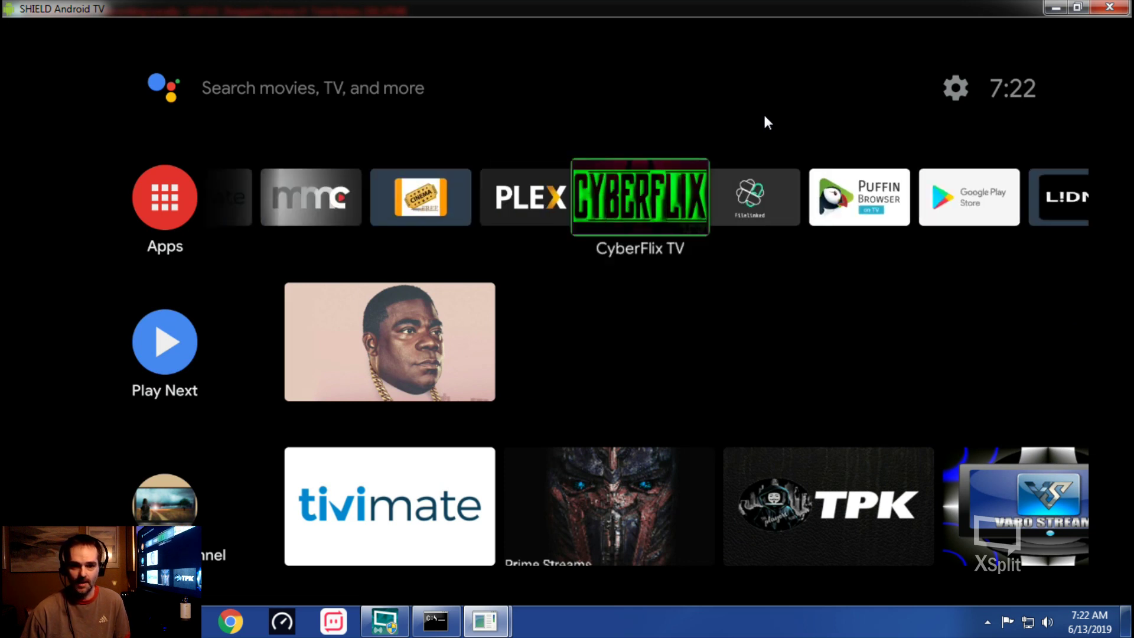
{"action": "key", "text": "Left"}
{"action": "key", "text": "Left"}
{"action": "key", "text": "Left"}
{"action": "key", "text": "Left"}
{"action": "key", "text": "Left"}
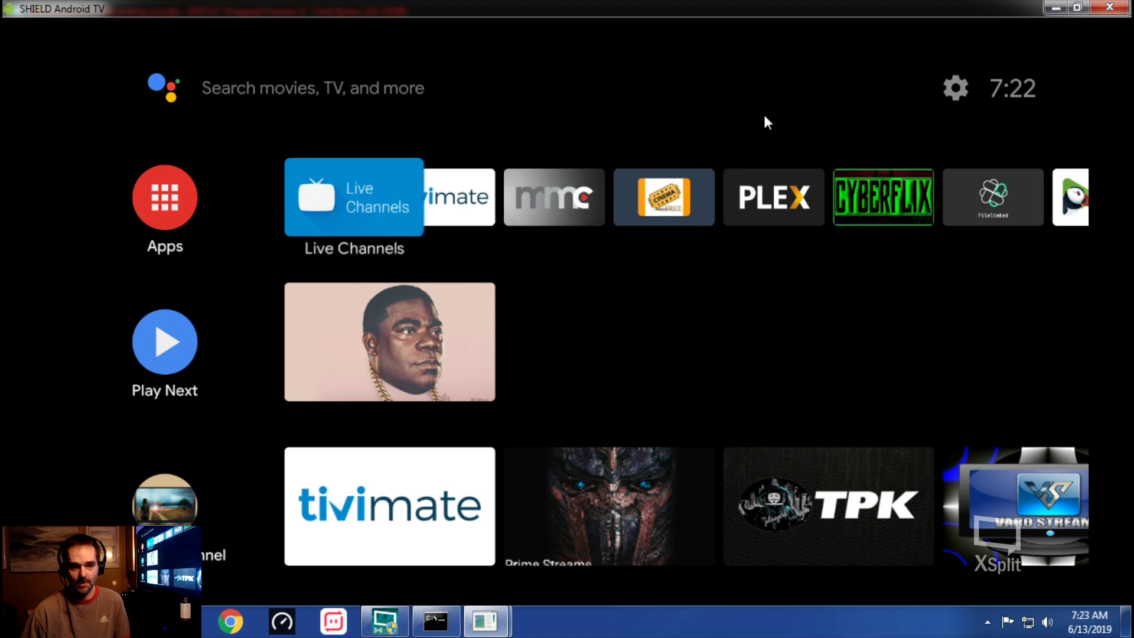
{"action": "key", "text": "Right"}
{"action": "key", "text": "Right"}
{"action": "key", "text": "Right"}
{"action": "key", "text": "Right"}
{"action": "key", "text": "Right"}
{"action": "key", "text": "Right"}
{"action": "key", "text": "Right"}
{"action": "key", "text": "Right"}
{"action": "key", "text": "Right"}
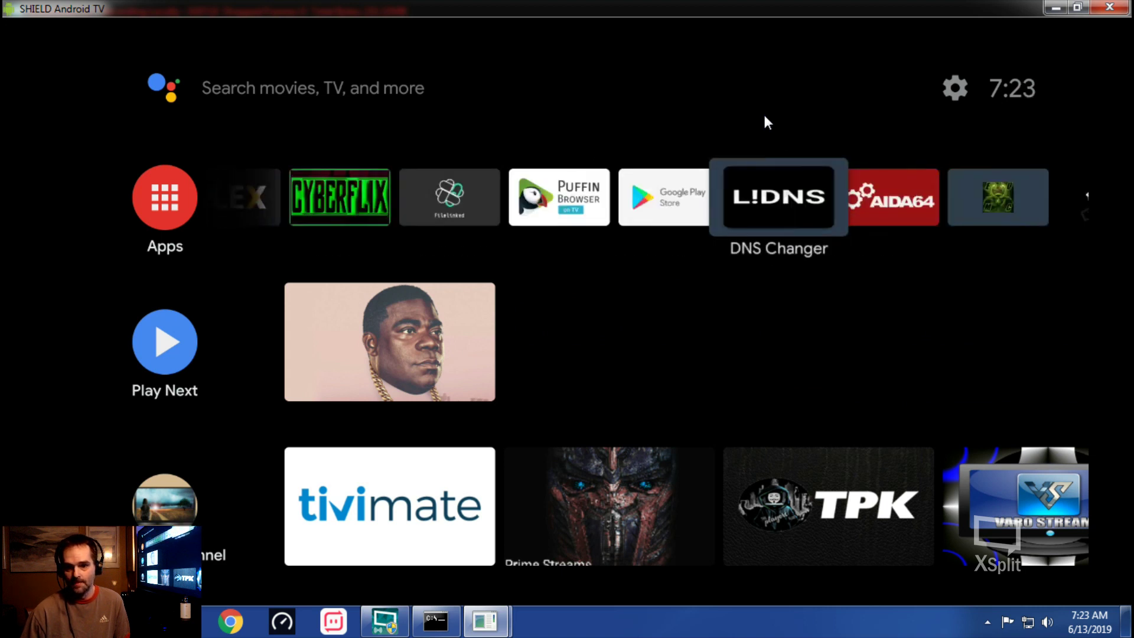
Launch Solid Explorer from the favorites row.
{"action": "key", "text": "Right"}
{"action": "key", "text": "Right"}
{"action": "key", "text": "Right"}
{"action": "key", "text": "Right"}
{"action": "key", "text": "Right"}
{"action": "key", "text": "Right"}
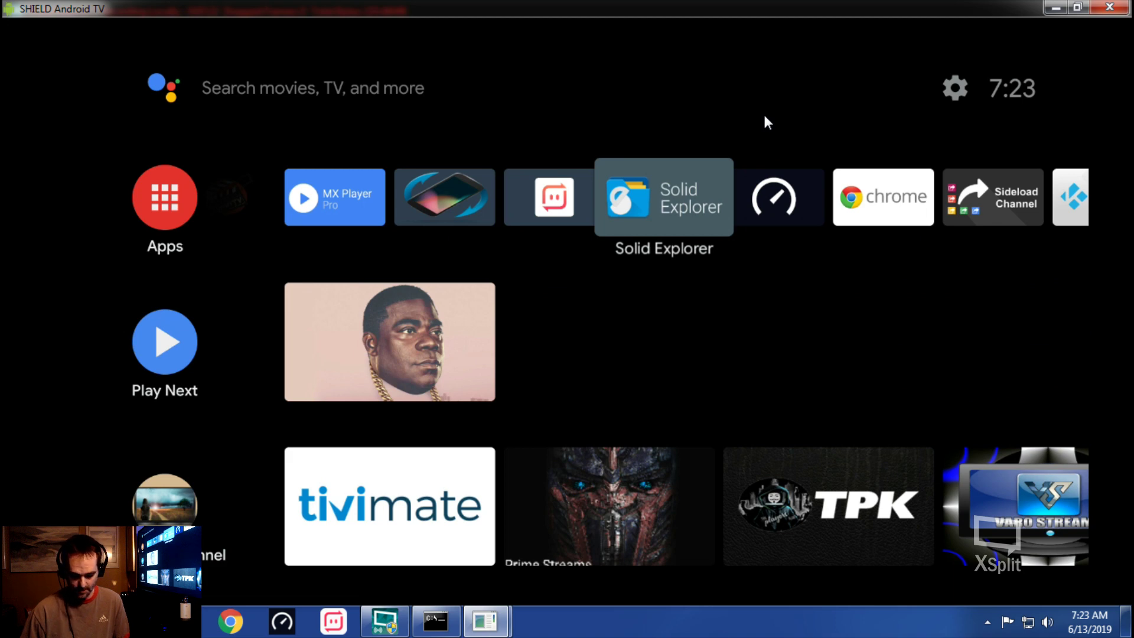
{"action": "key", "text": "Return"}
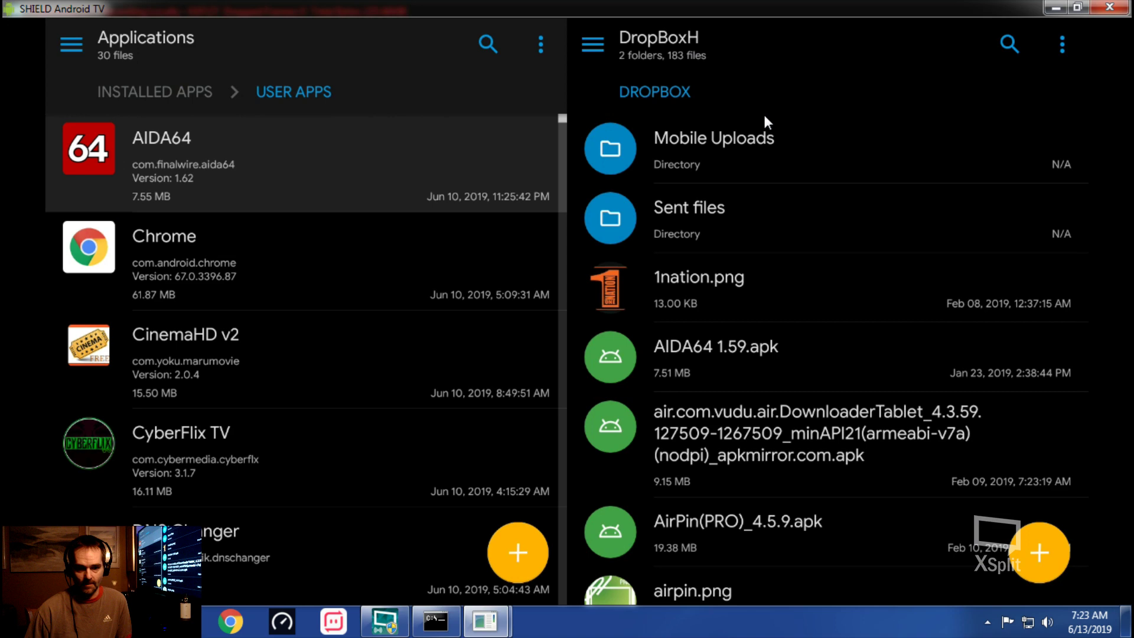
Copy the DNS Changer shortcut app (de.eye_interactive.atvl.dnschanger) from the user apps list to the DropBoxH root folder.
{"action": "key", "text": "Down"}
{"action": "key", "text": "Down"}
{"action": "key", "text": "Down"}
{"action": "key", "text": "Down"}
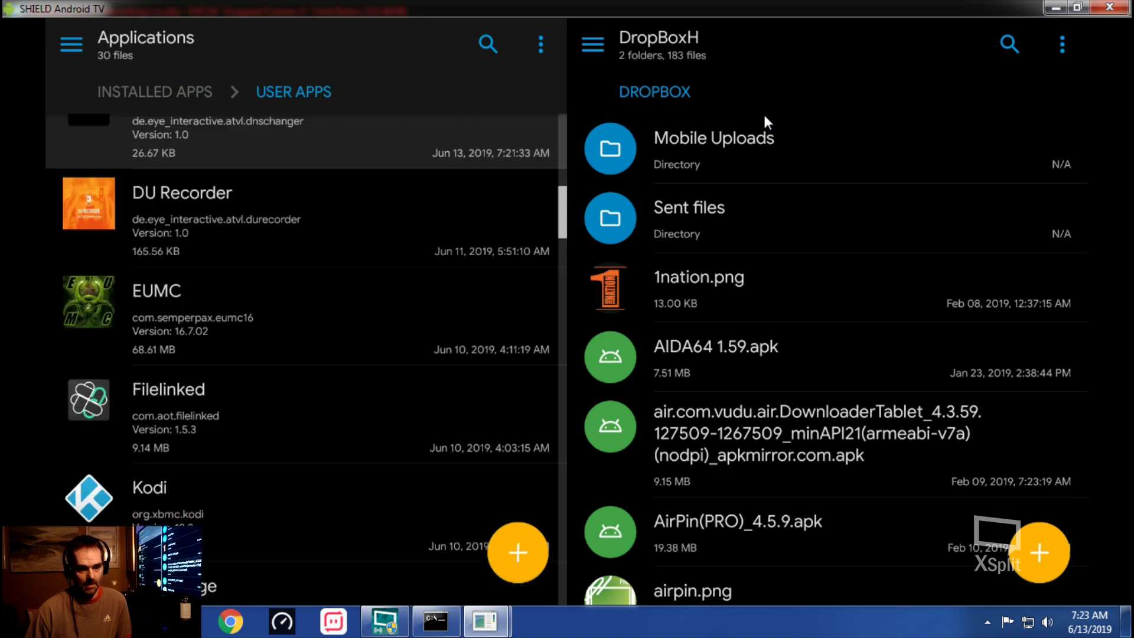
{"action": "key", "text": "Up"}
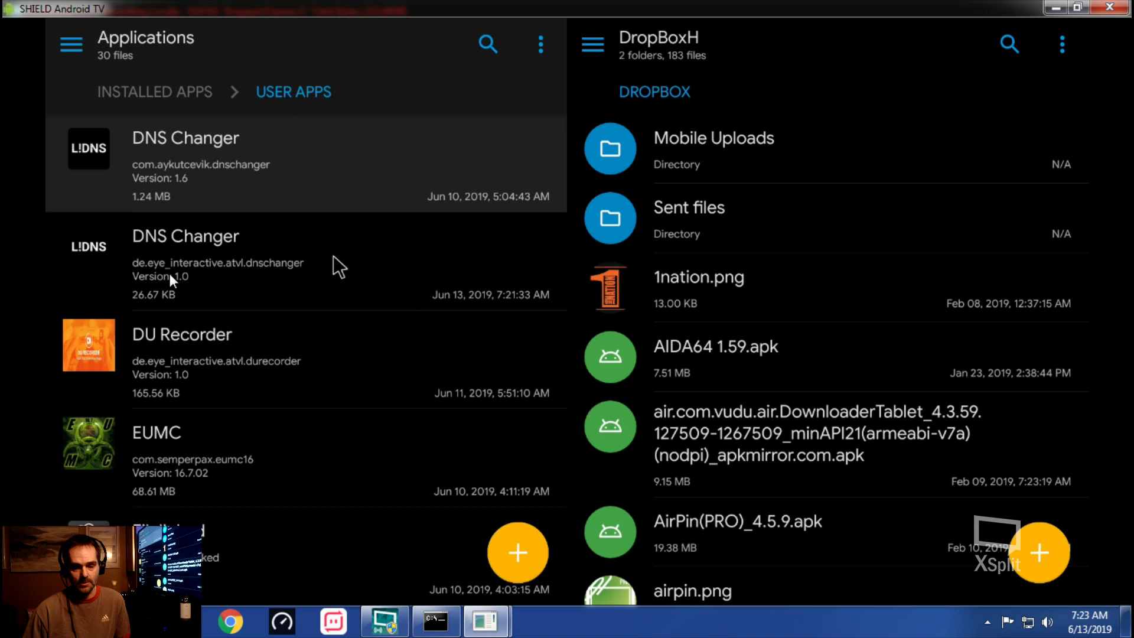
{"action": "left_click_drag", "start_coordinate": [339, 268], "coordinate": [875, 337]}
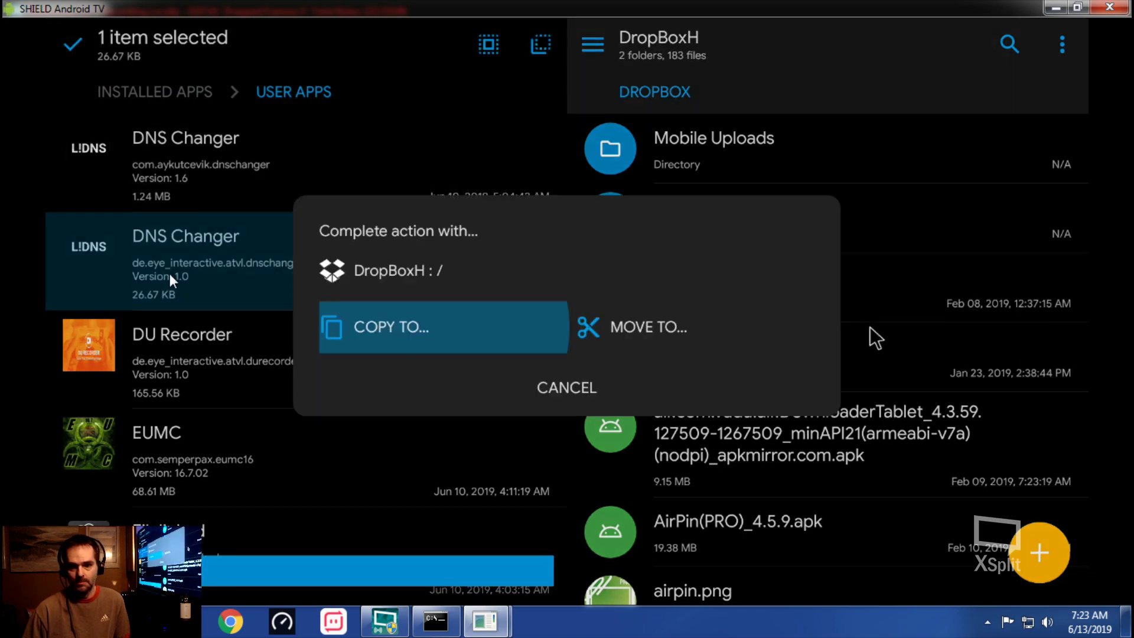
{"action": "left_click", "coordinate": [466, 341]}
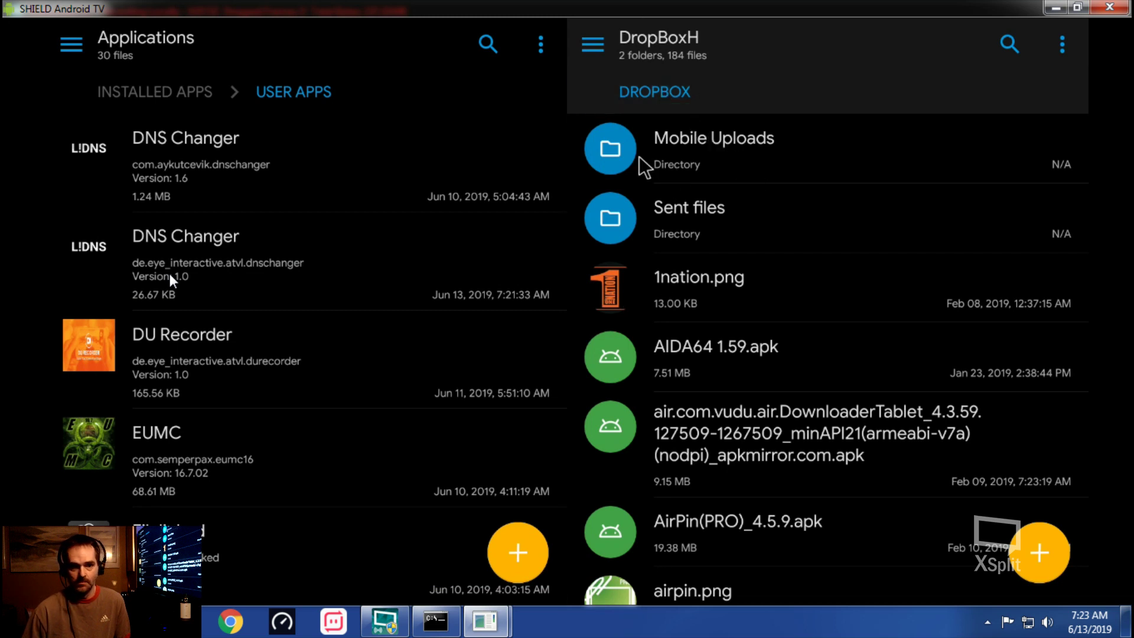
Switch the DropBoxH pane to Google Drive and open its Leanback Icons folder.
{"action": "key", "text": "Left"}
{"action": "key", "text": "Right"}
{"action": "key", "text": "Right"}
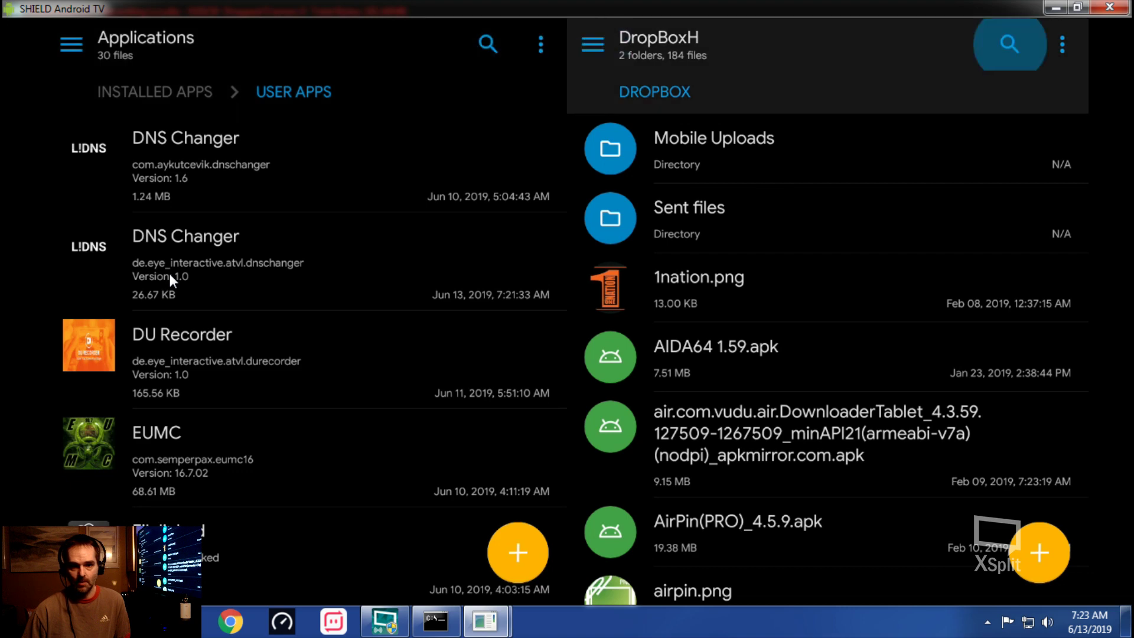
{"action": "key", "text": "Left"}
{"action": "key", "text": "Return"}
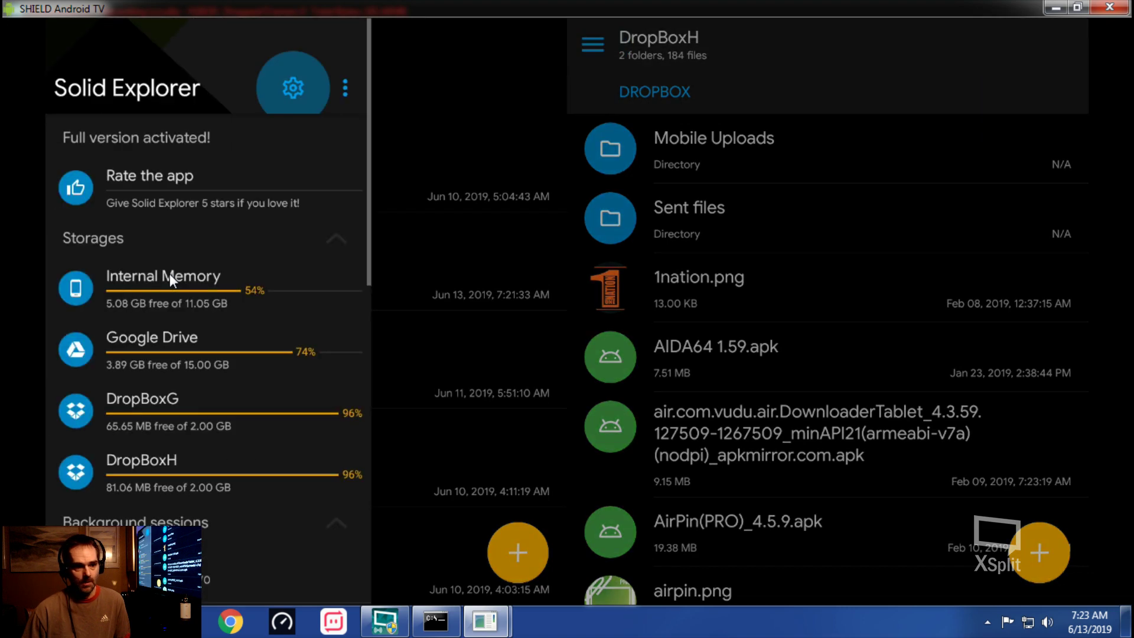
{"action": "key", "text": "Down"}
{"action": "key", "text": "Down"}
{"action": "key", "text": "Down"}
{"action": "key", "text": "Down"}
{"action": "key", "text": "Up"}
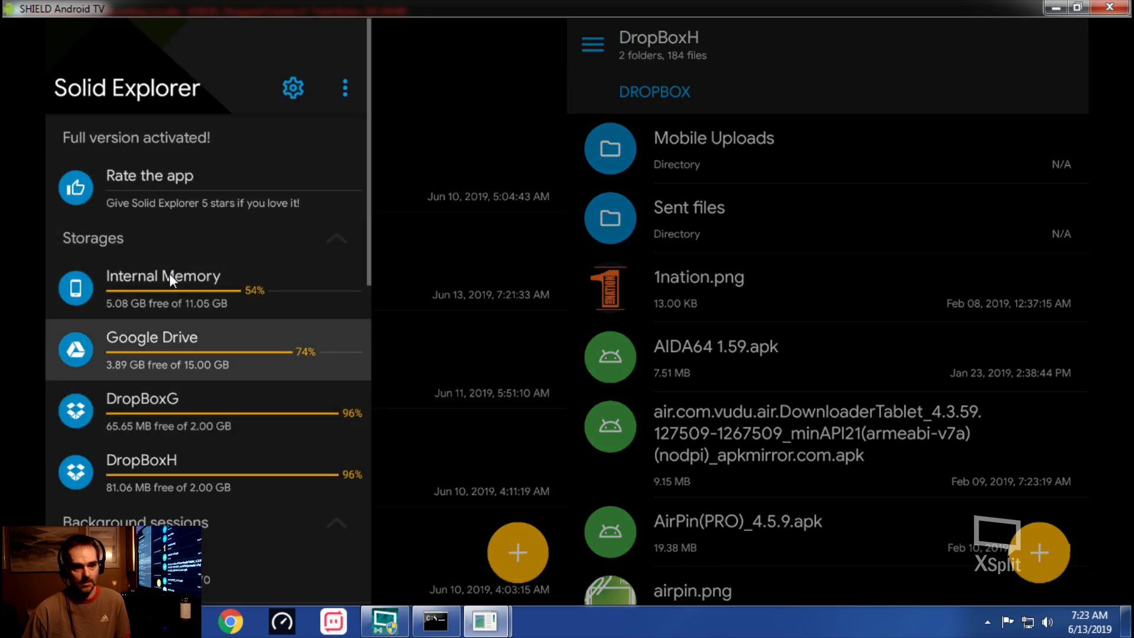
{"action": "key", "text": "Return"}
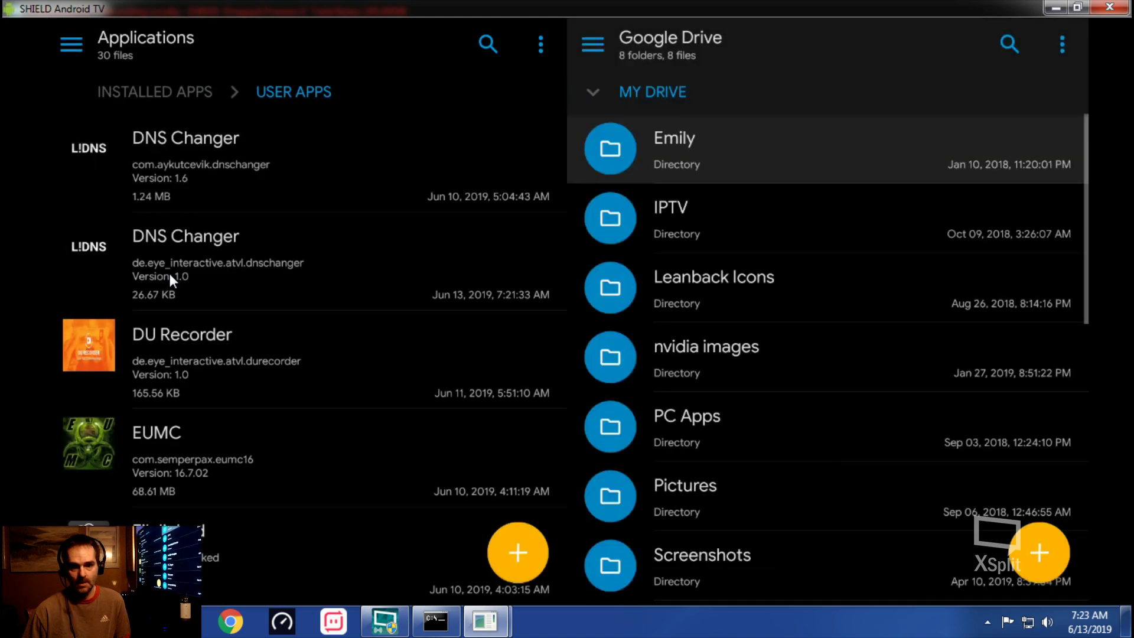
{"action": "key", "text": "Down"}
{"action": "key", "text": "Down"}
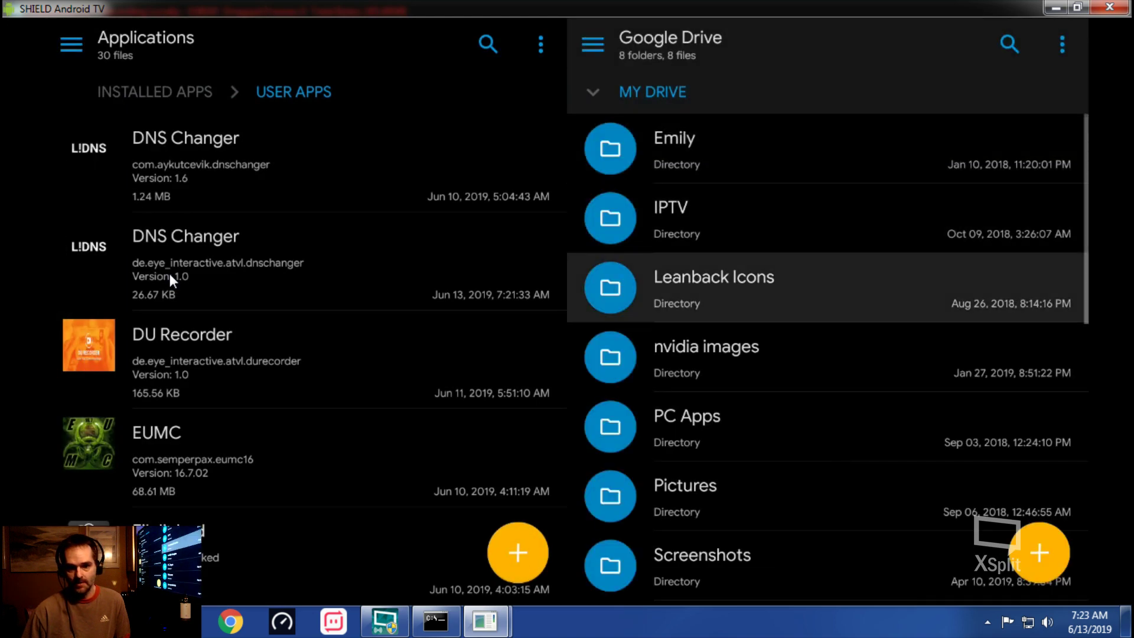
{"action": "key", "text": "Return"}
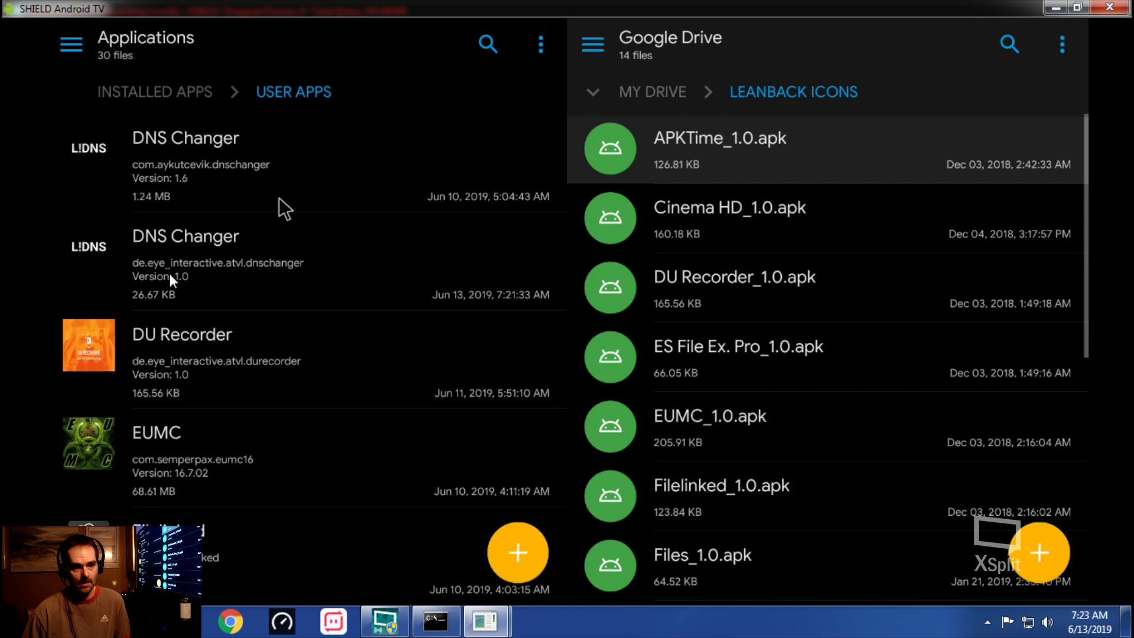
Copy the DNS Changer shortcut app (de.eye_interactive.atvl.dnschanger) into the Google Drive Leanback Icons folder and check the folder's file list.
{"action": "left_click_drag", "start_coordinate": [207, 257], "coordinate": [752, 316]}
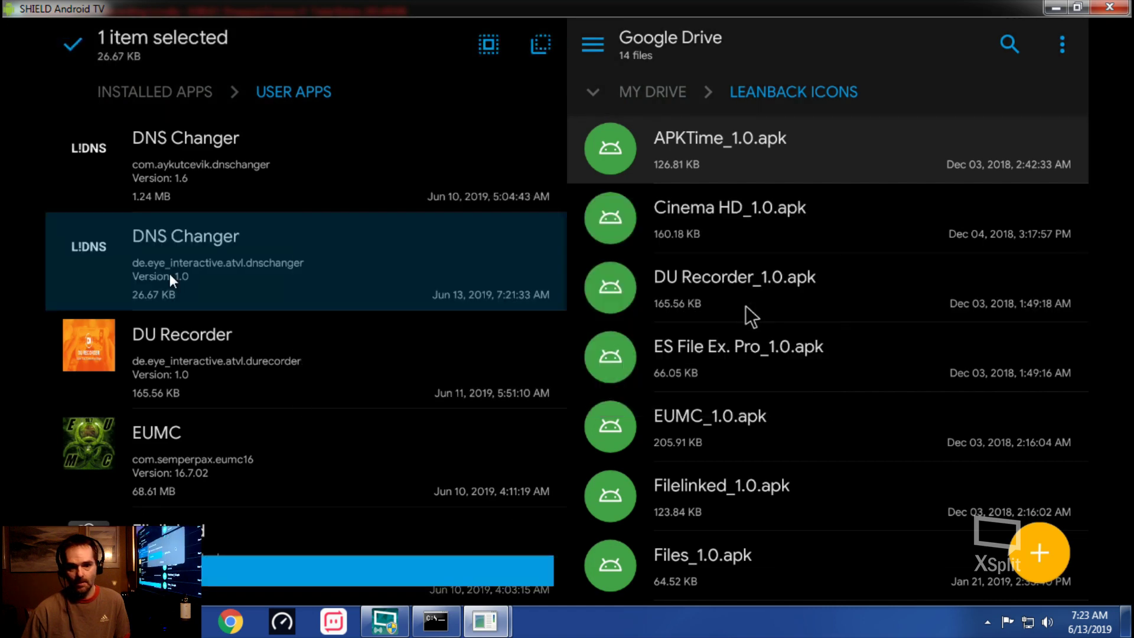
{"action": "left_click", "coordinate": [443, 335]}
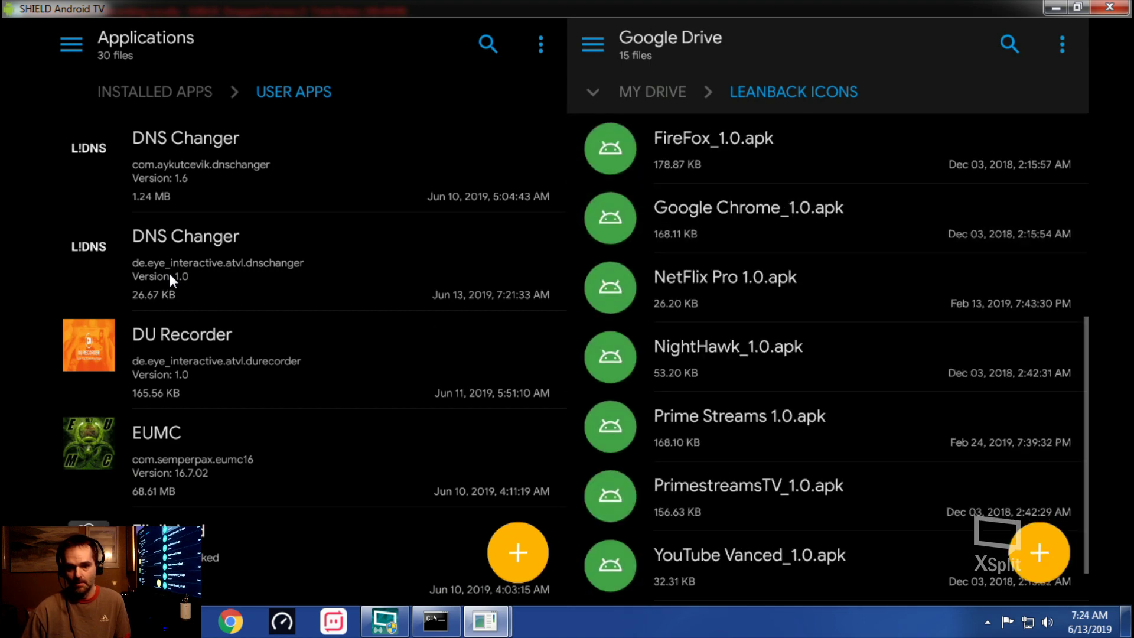
{"action": "key", "text": "Up"}
{"action": "key", "text": "Up"}
{"action": "key", "text": "Up"}
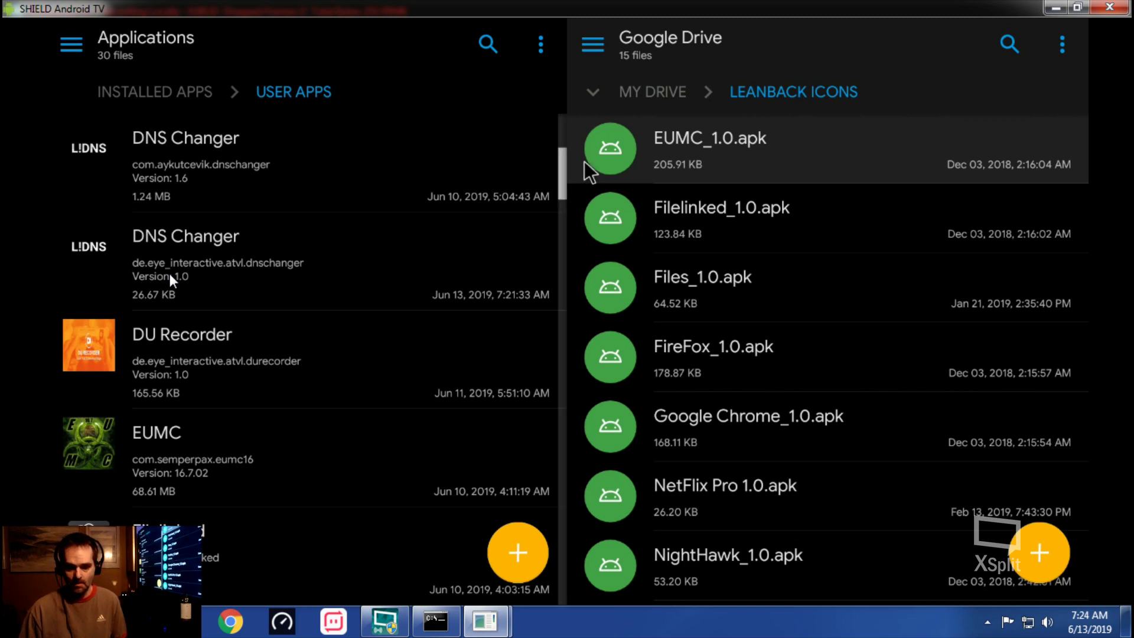
Leave Solid Explorer for the home screen and select the DNS Changer tile in the favorites row.
{"action": "right_click", "coordinate": [169, 274]}
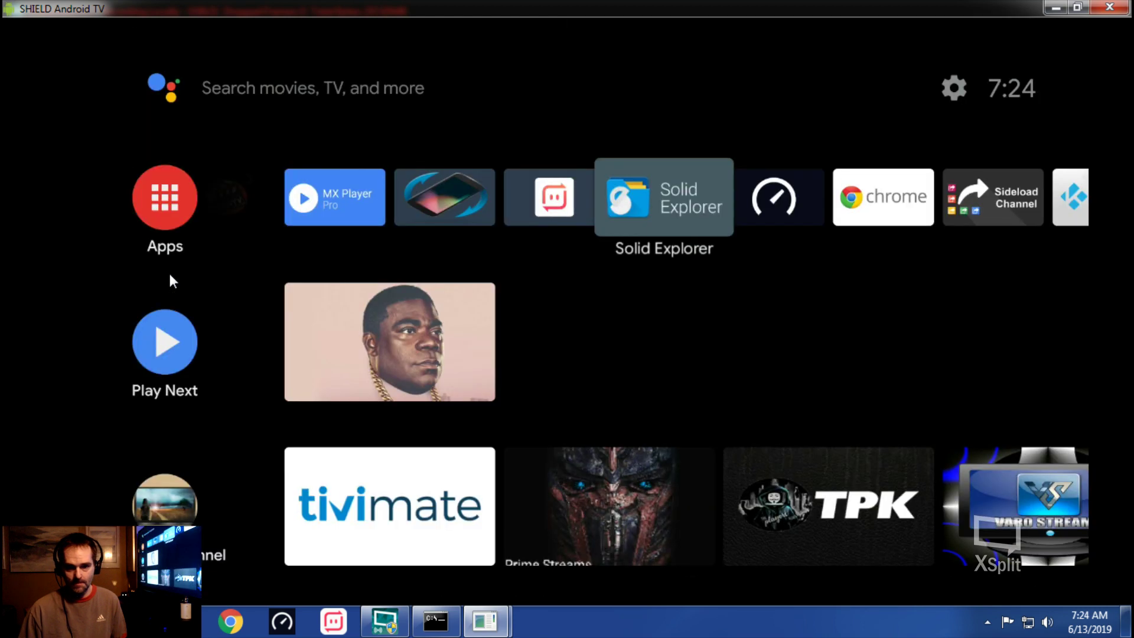
{"action": "key", "text": "Left"}
{"action": "key", "text": "Left"}
{"action": "key", "text": "Left"}
{"action": "key", "text": "Left"}
{"action": "key", "text": "Left"}
{"action": "key", "text": "Left"}
{"action": "key", "text": "Left"}
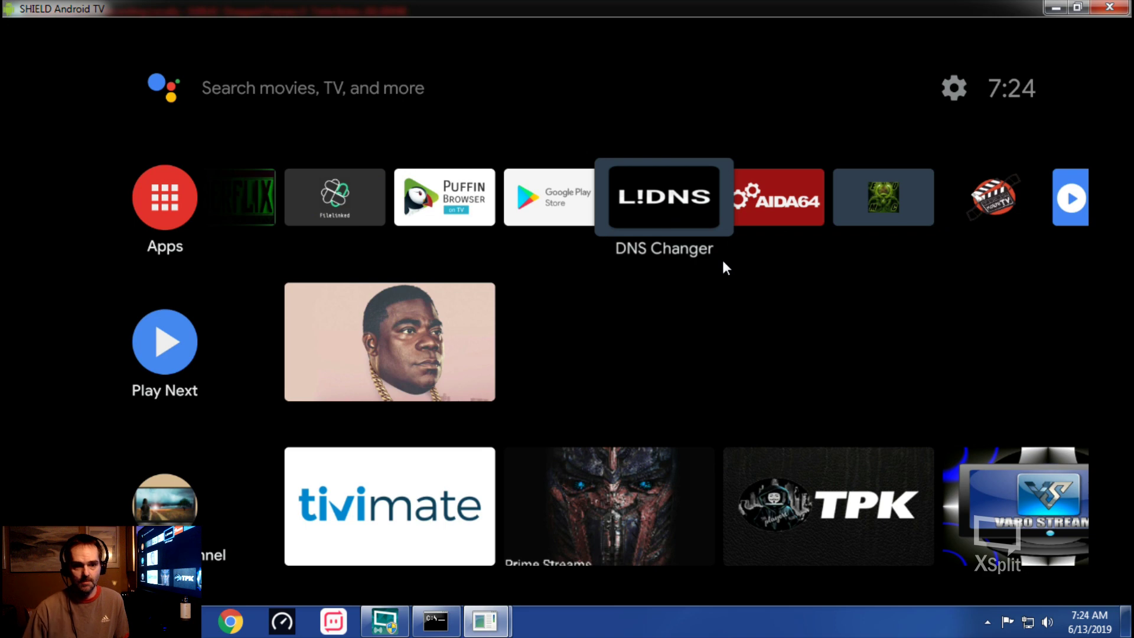
Look over the earlier favorites and the Sideload Channel's Paid TV row on the home screen.
{"action": "key", "text": "Left"}
{"action": "key", "text": "Left"}
{"action": "key", "text": "Left"}
{"action": "key", "text": "Left"}
{"action": "key", "text": "Left"}
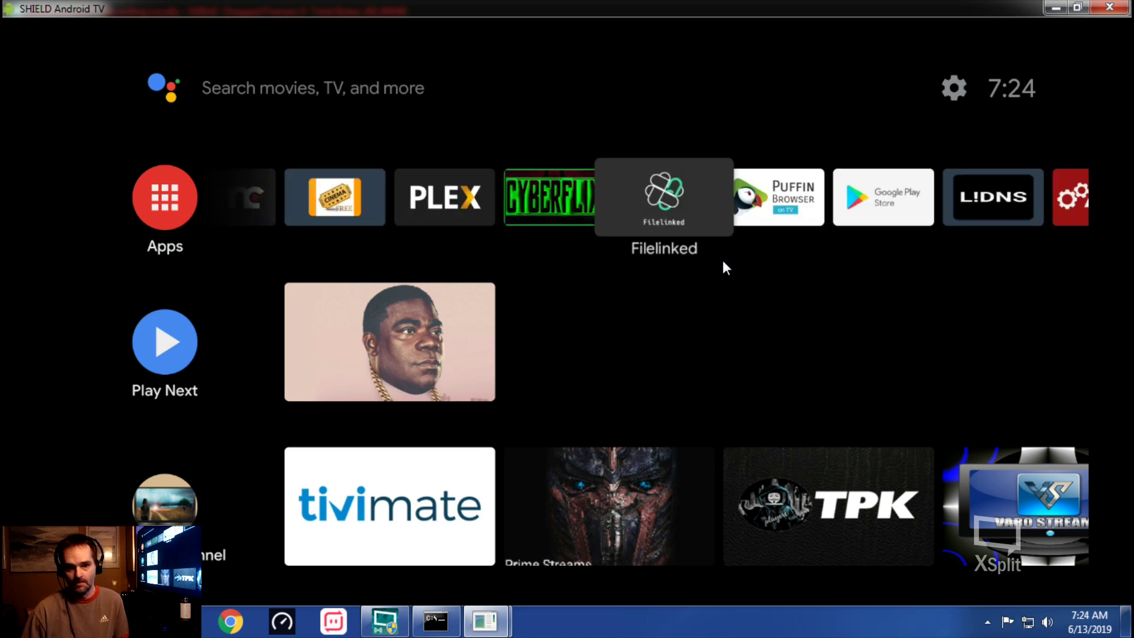
{"action": "key", "text": "Down"}
{"action": "key", "text": "Down"}
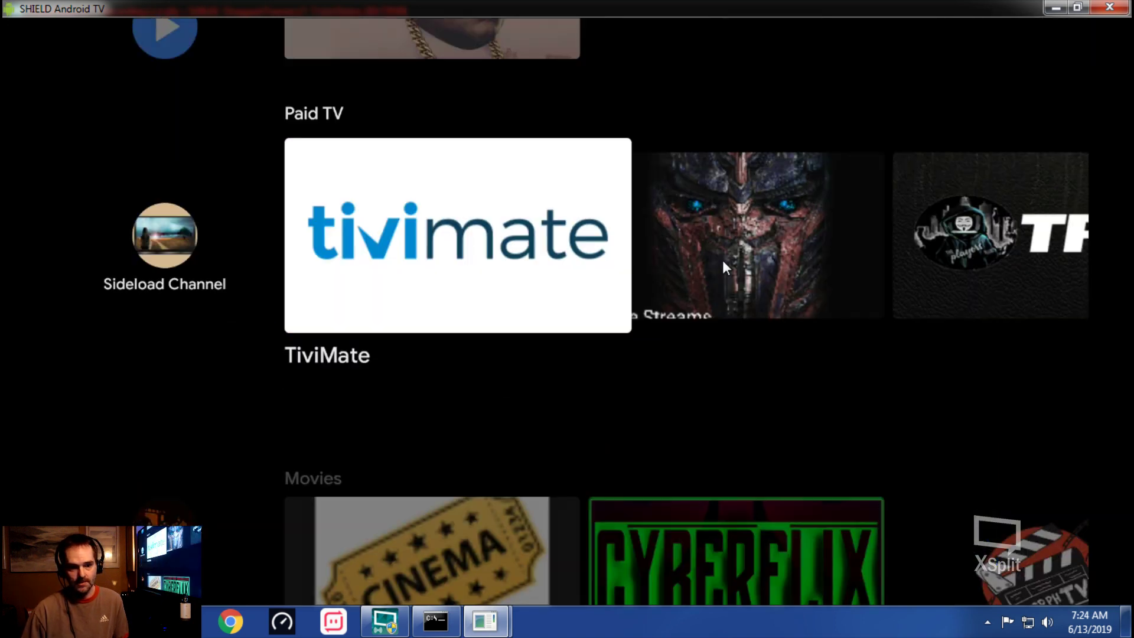
{"action": "key", "text": "Up"}
{"action": "key", "text": "Up"}
{"action": "key", "text": "Up"}
{"action": "key", "text": "Down"}
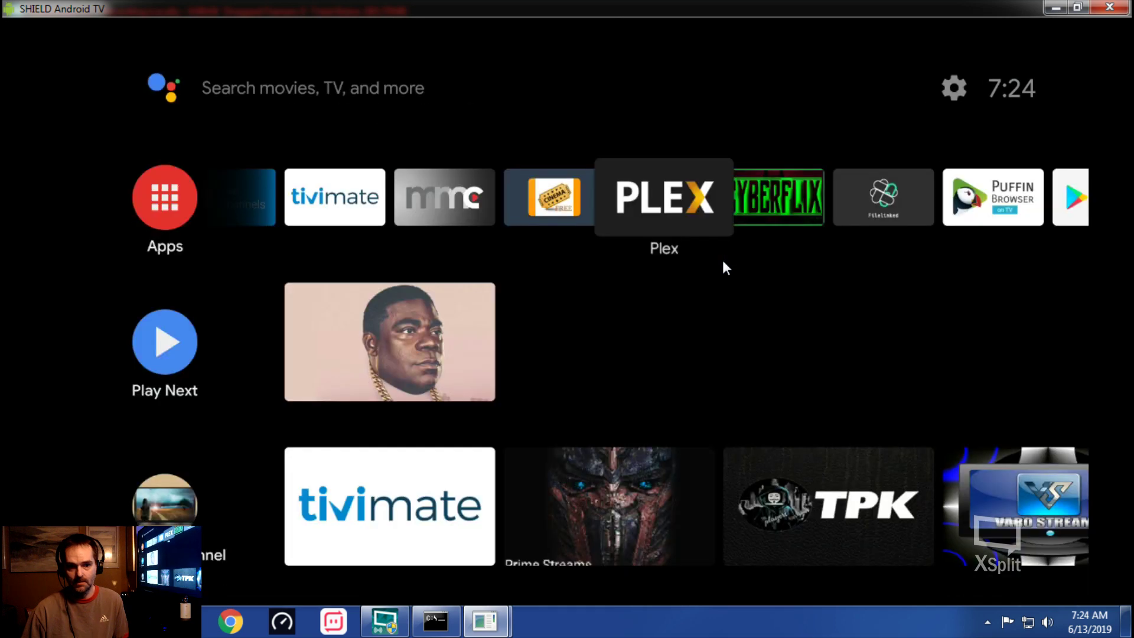
Open Sideload Channel from the favorites row, view its Movies, Paid TV and Kodi rows, and return to the home screen.
{"action": "key", "text": "Right"}
{"action": "key", "text": "Right"}
{"action": "key", "text": "Right"}
{"action": "key", "text": "Right"}
{"action": "key", "text": "Right"}
{"action": "key", "text": "Right"}
{"action": "key", "text": "Right"}
{"action": "key", "text": "Right"}
{"action": "key", "text": "Right"}
{"action": "key", "text": "Right"}
{"action": "key", "text": "Right"}
{"action": "key", "text": "Right"}
{"action": "key", "text": "Right"}
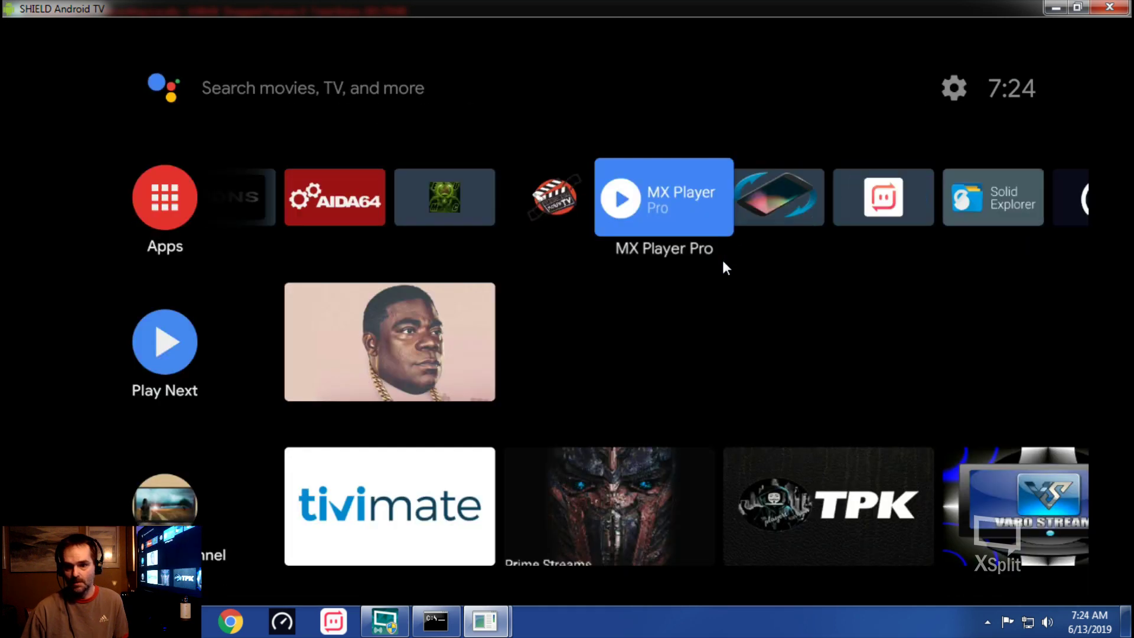
{"action": "key", "text": "Left"}
{"action": "key", "text": "Right"}
{"action": "key", "text": "Right"}
{"action": "key", "text": "Right"}
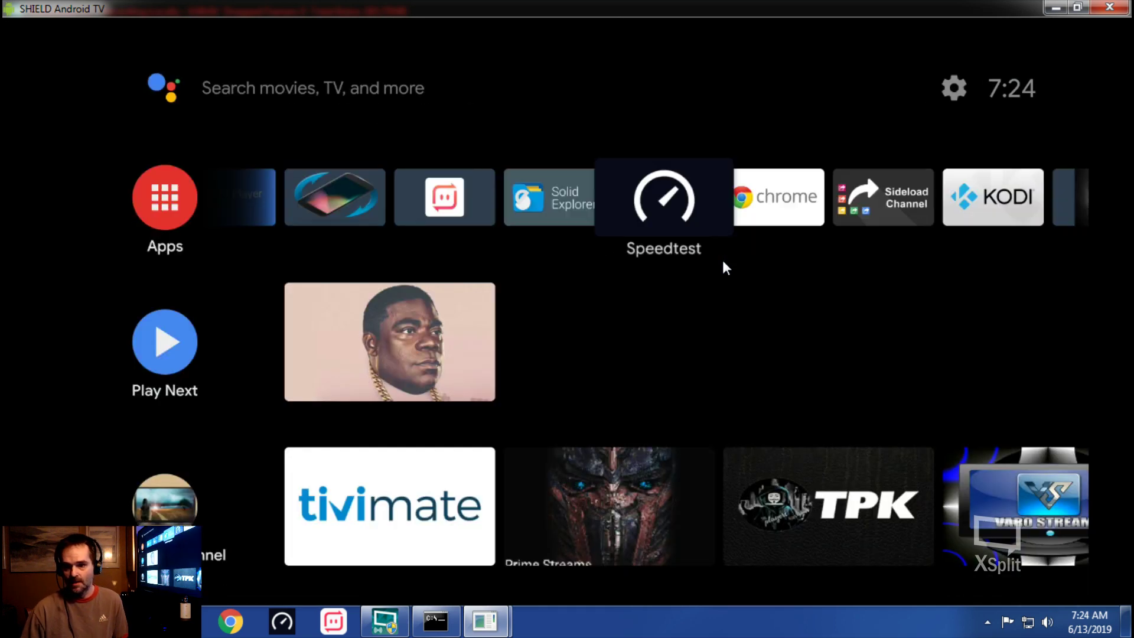
{"action": "key", "text": "Return"}
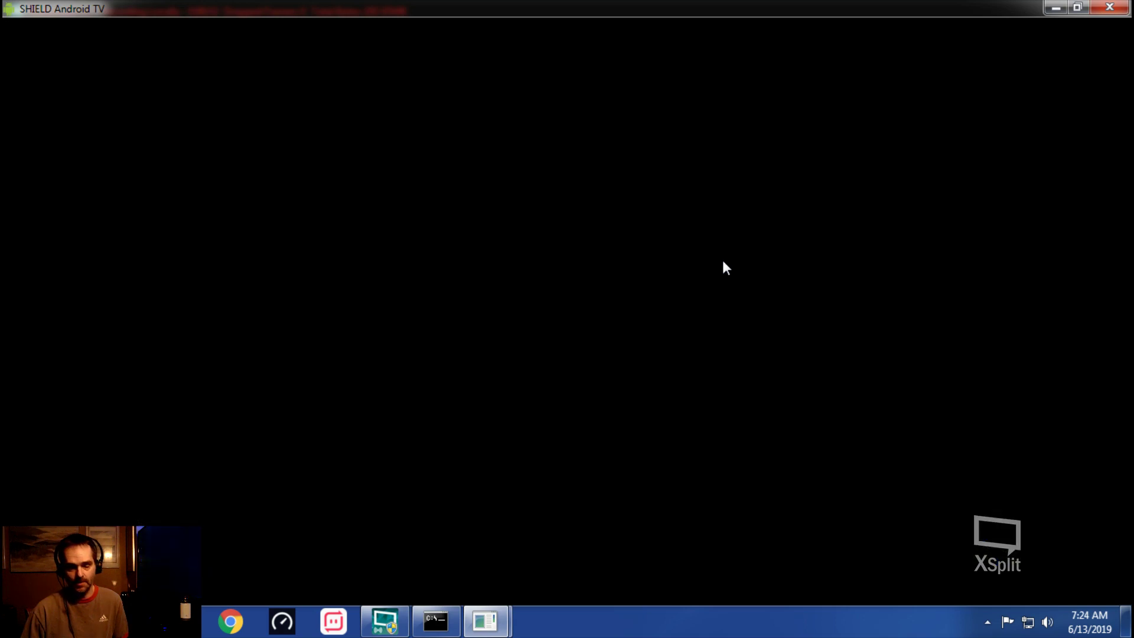
{"action": "key", "text": "Down"}
{"action": "key", "text": "Down"}
{"action": "key", "text": "Down"}
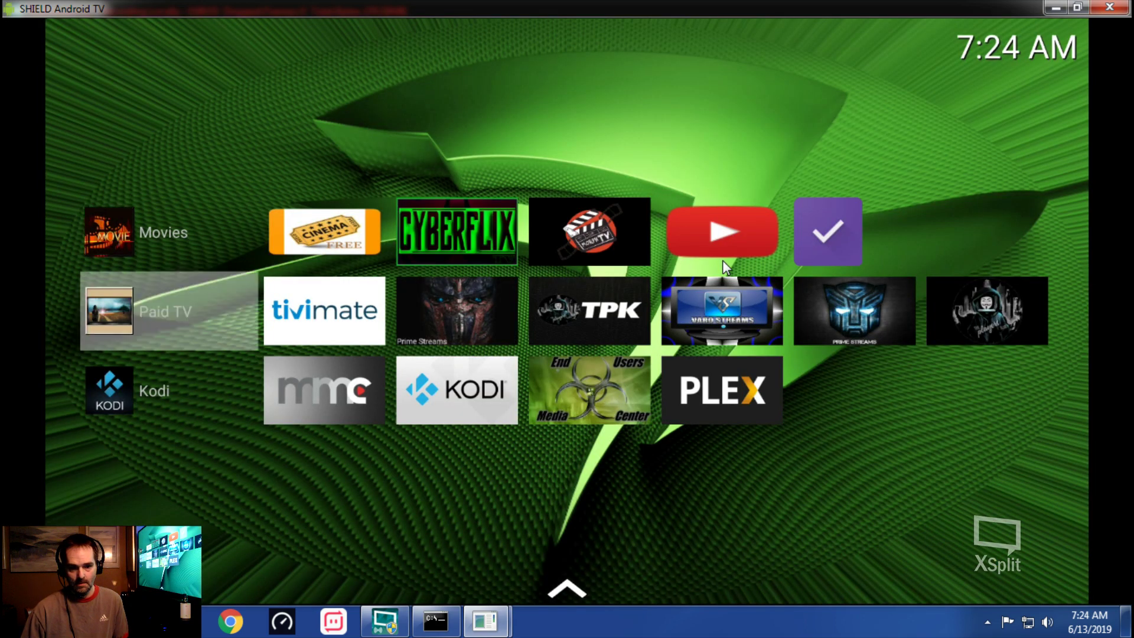
{"action": "key", "text": "Right"}
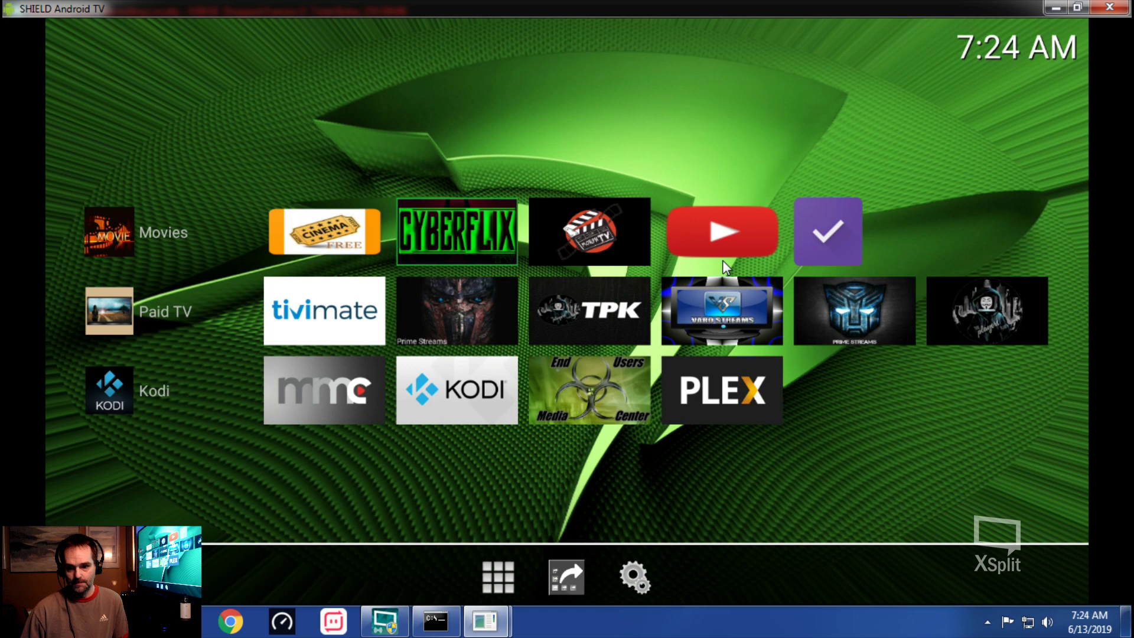
{"action": "key", "text": "Up"}
{"action": "key", "text": "Escape"}
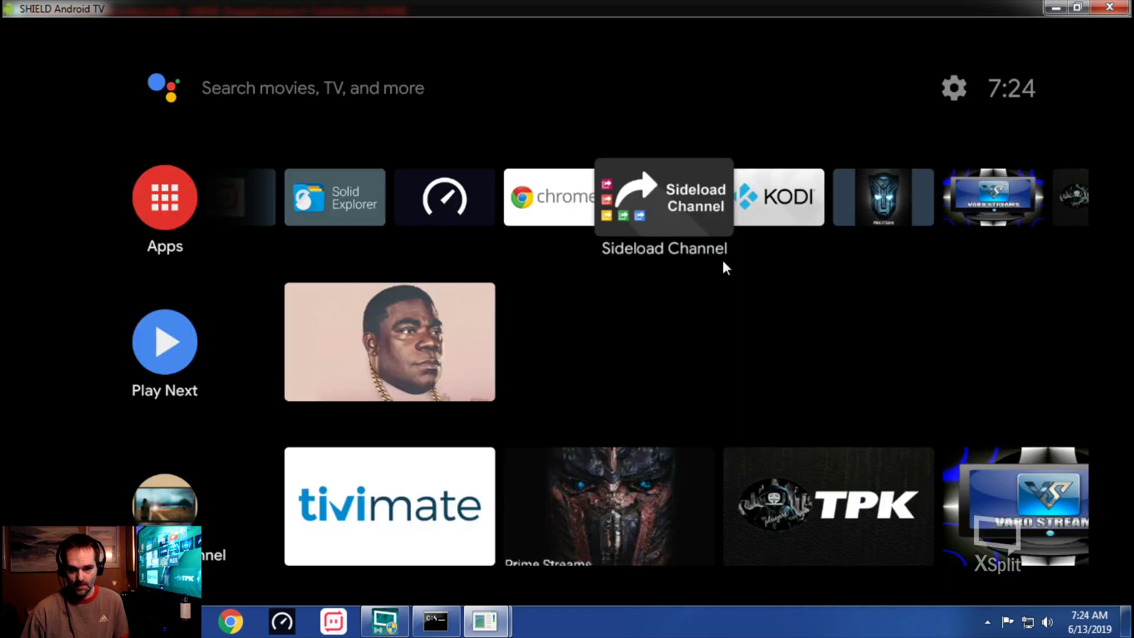
Go back through the favorites row and select the DNS Changer tile beside AIDA64.
{"action": "key", "text": "Left"}
{"action": "key", "text": "Left"}
{"action": "key", "text": "Left"}
{"action": "key", "text": "Left"}
{"action": "key", "text": "Left"}
{"action": "key", "text": "Left"}
{"action": "key", "text": "Left"}
{"action": "key", "text": "Left"}
{"action": "key", "text": "Left"}
{"action": "key", "text": "Left"}
{"action": "key", "text": "Left"}
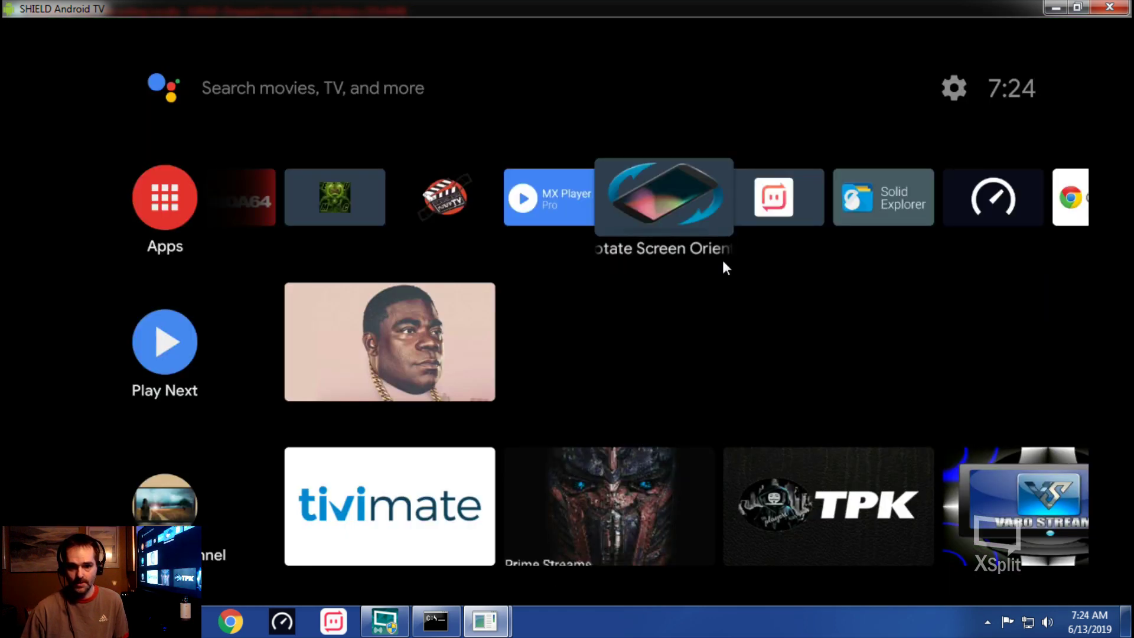
{"action": "key", "text": "Right"}
{"action": "key", "text": "Right"}
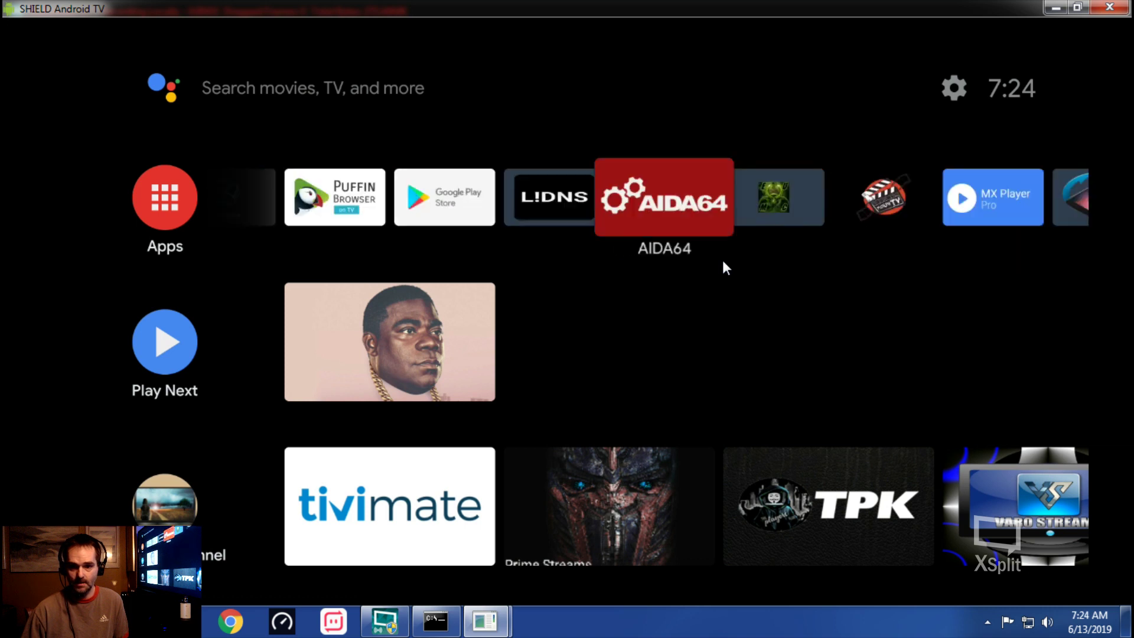
{"action": "key", "text": "Right"}
{"action": "key", "text": "Left"}
{"action": "key", "text": "Left"}
{"action": "key", "text": "Left"}
{"action": "key", "text": "Right"}
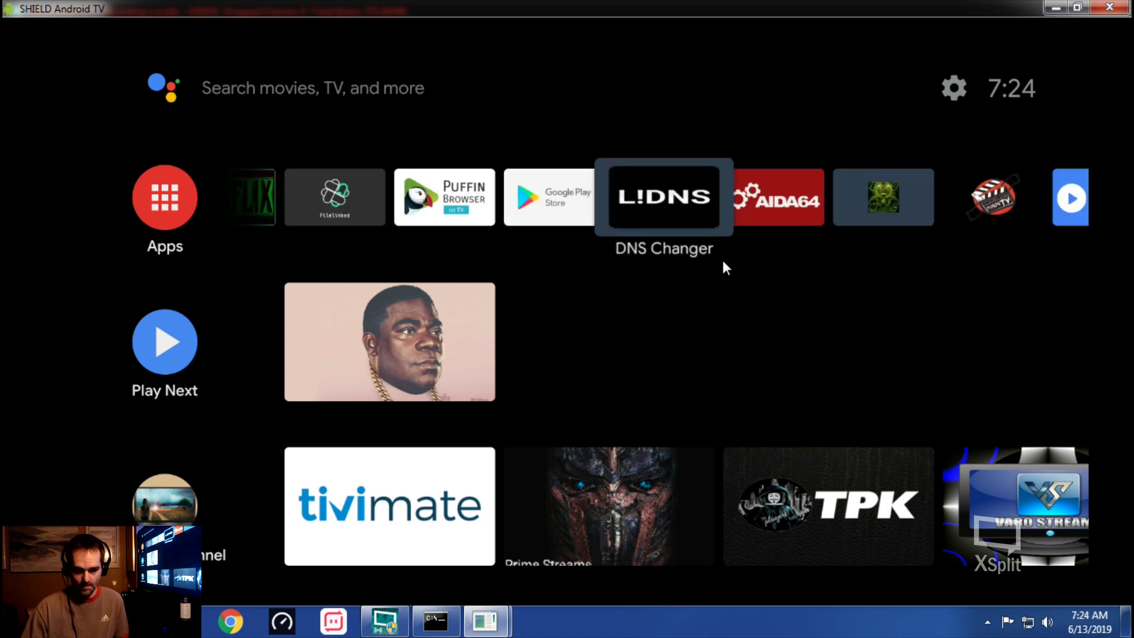
{"action": "mouse_move", "coordinate": [385, 620]}
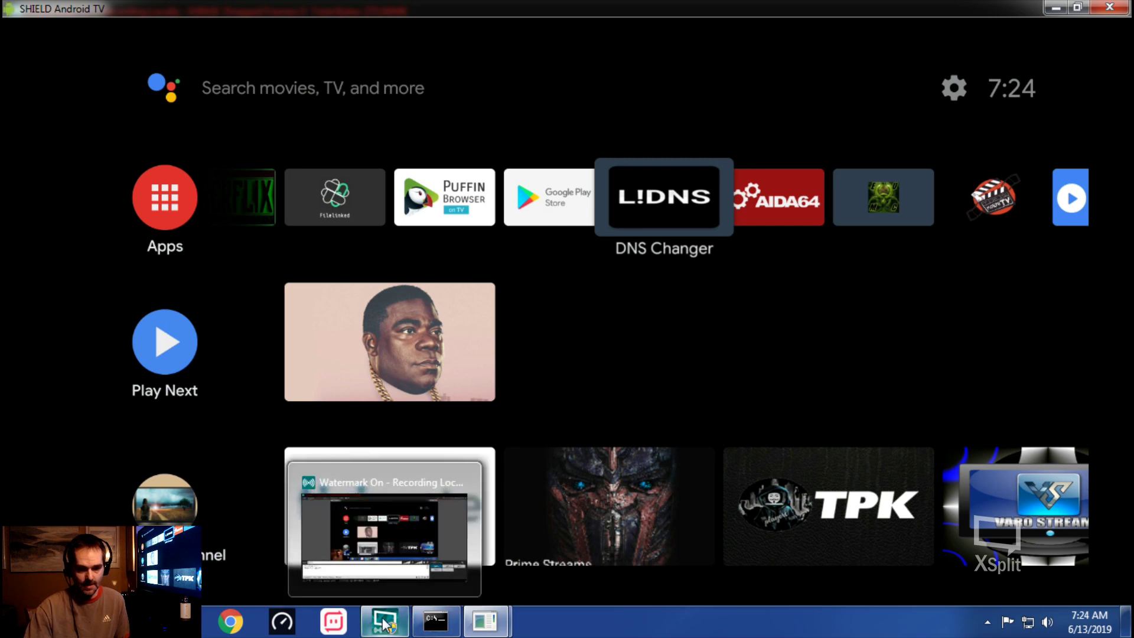